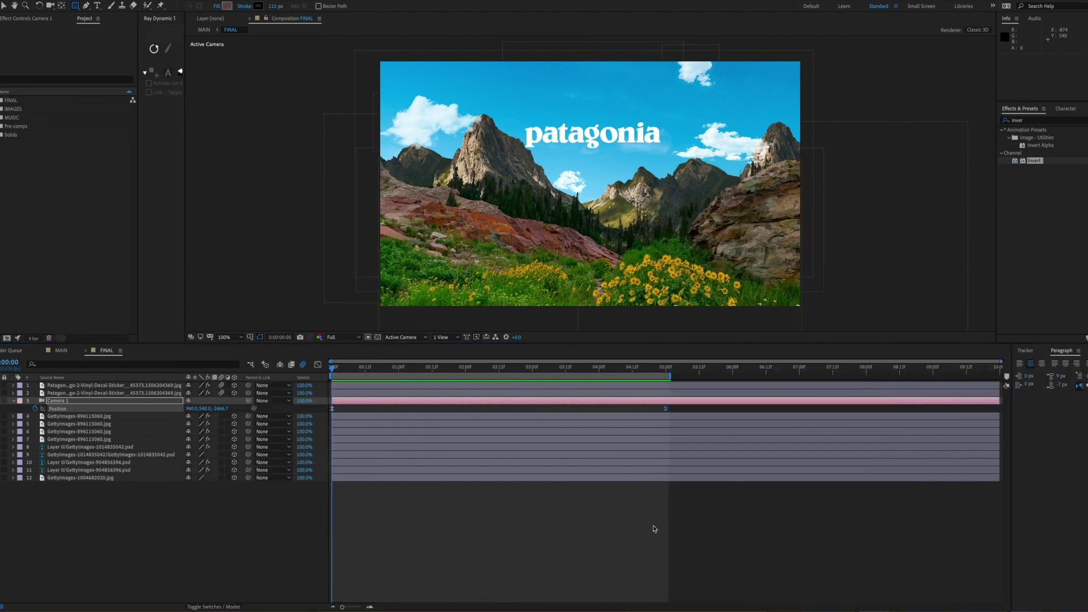
Switch to Finder and preview the source stock images in the tutorial project's #2 folder, including GettyImages-1004682020.jpg.
key("super+Tab")
left_click_drag(377, 136, 556, 128)
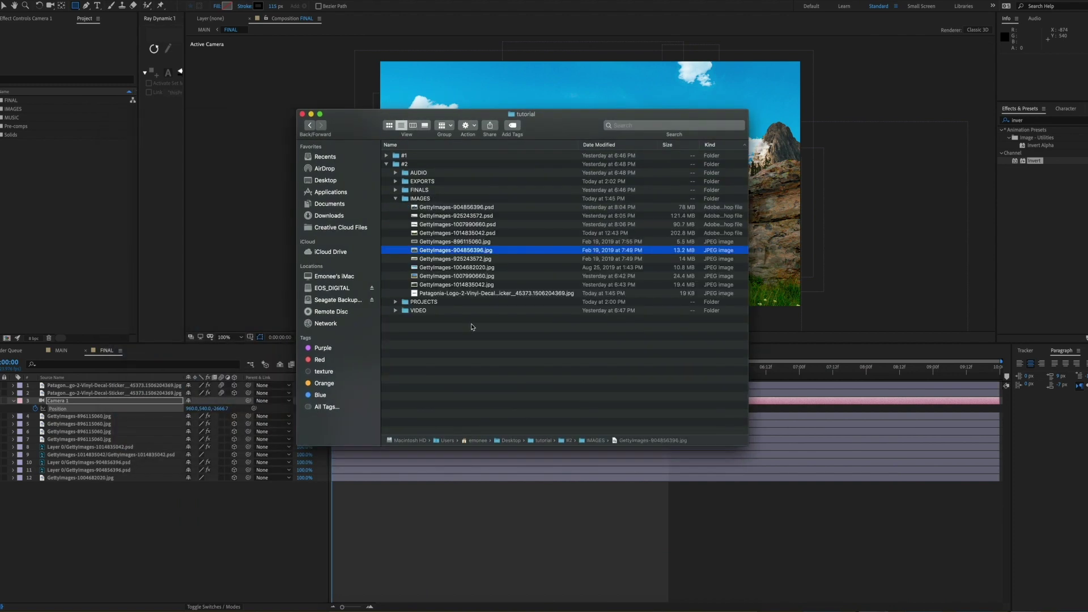
key("space")
key("Down")
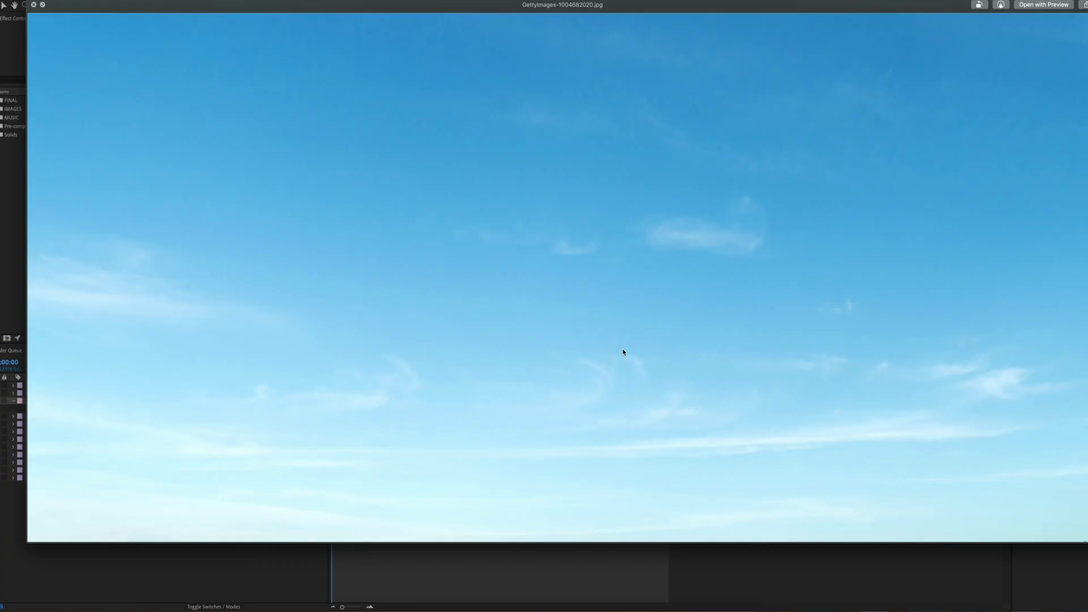
key("space")
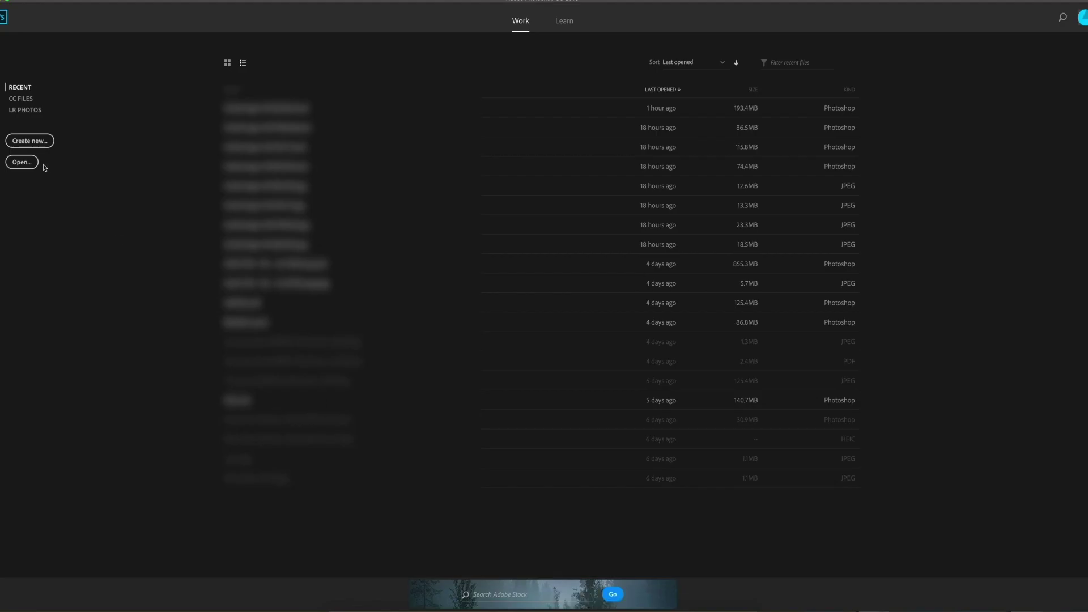
In Photoshop, open GettyImages-1014835042.jpg and choose the Quick Selection tool.
left_click(21, 162)
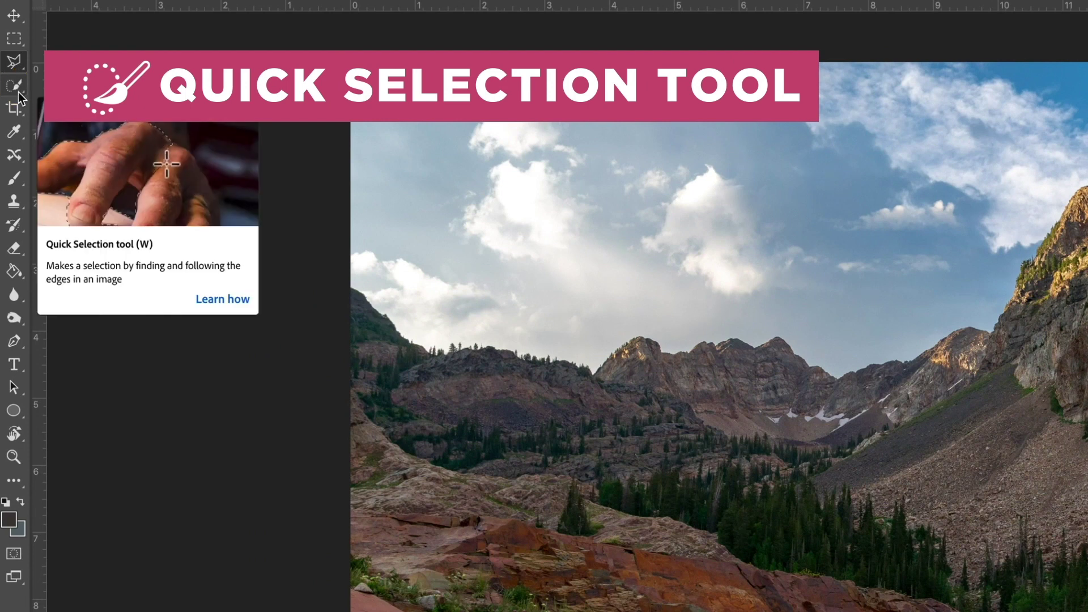
left_click(16, 87)
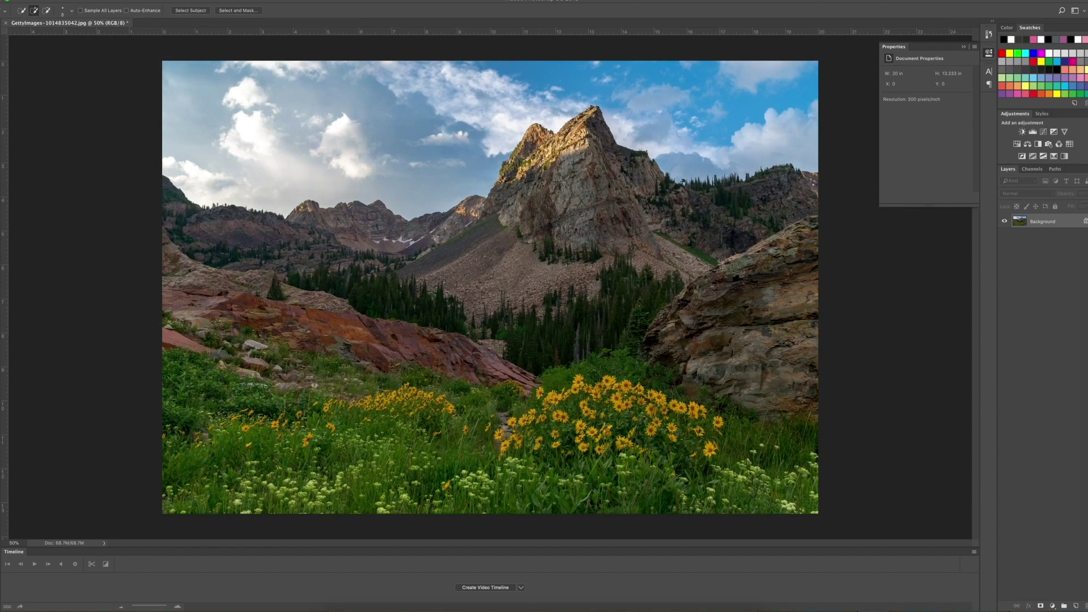
key("b")
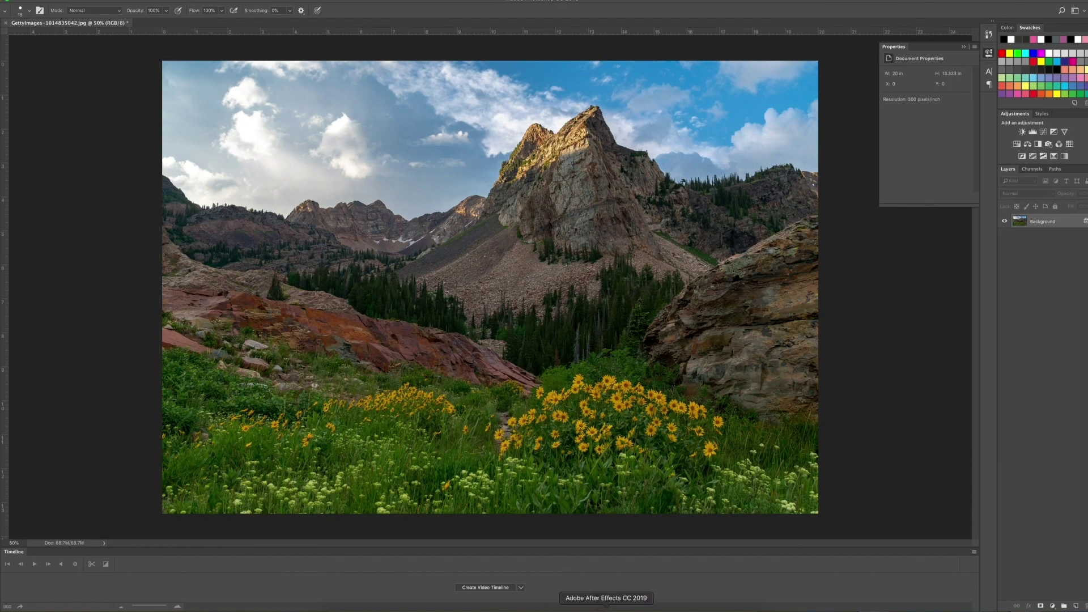
Switch to After Effects and preview the FINAL composition.
left_click(606, 609)
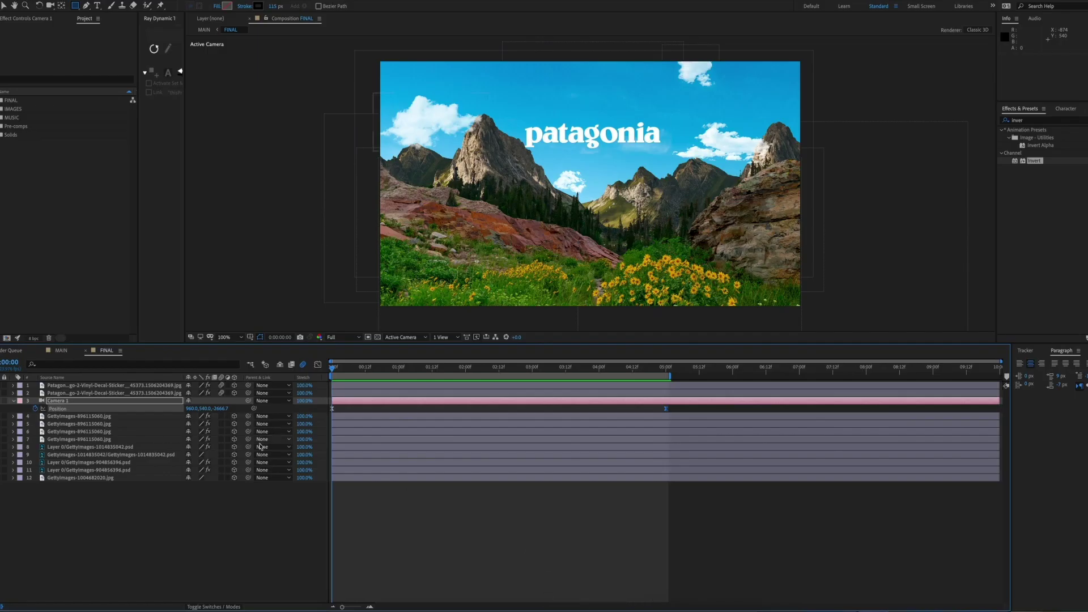
key("space")
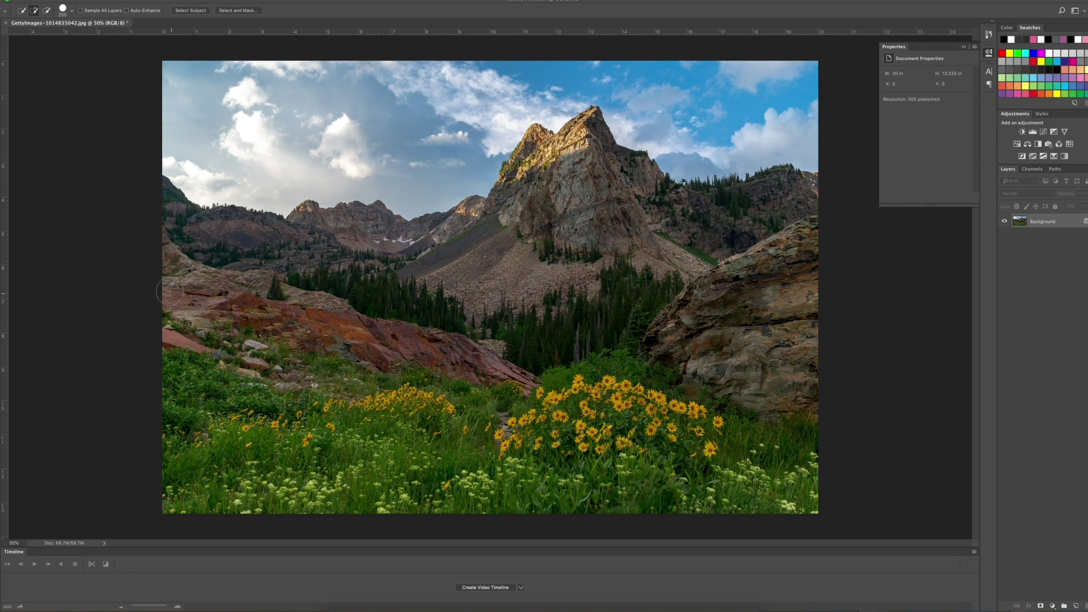
In Photoshop, select the red rock slope and flower meadow in the foreground with the Quick Selection tool.
left_click_drag(172, 291, 183, 293)
left_click_drag(449, 363, 481, 371)
mouse_move(296, 316)
left_mouse_down()
mouse_move(322, 346)
mouse_move(391, 373)
mouse_move(359, 352)
mouse_move(394, 353)
left_mouse_up()
Subtract the pine trees behind the red rock from the foreground selection.
key("super+plus")
key("super+plus")
key("super+plus")
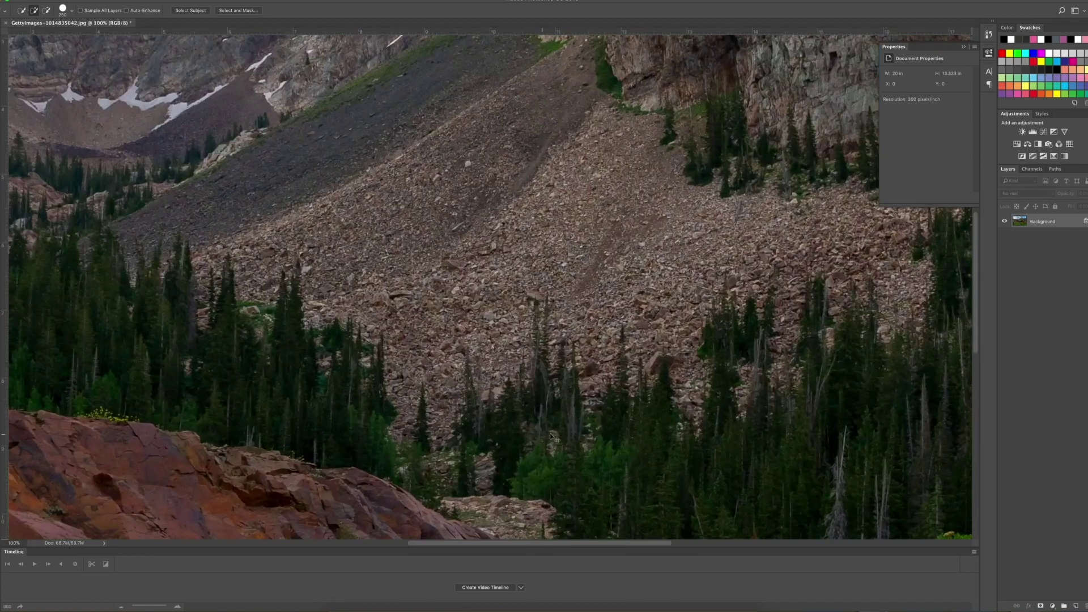
left_click_drag(545, 431, 492, 186)
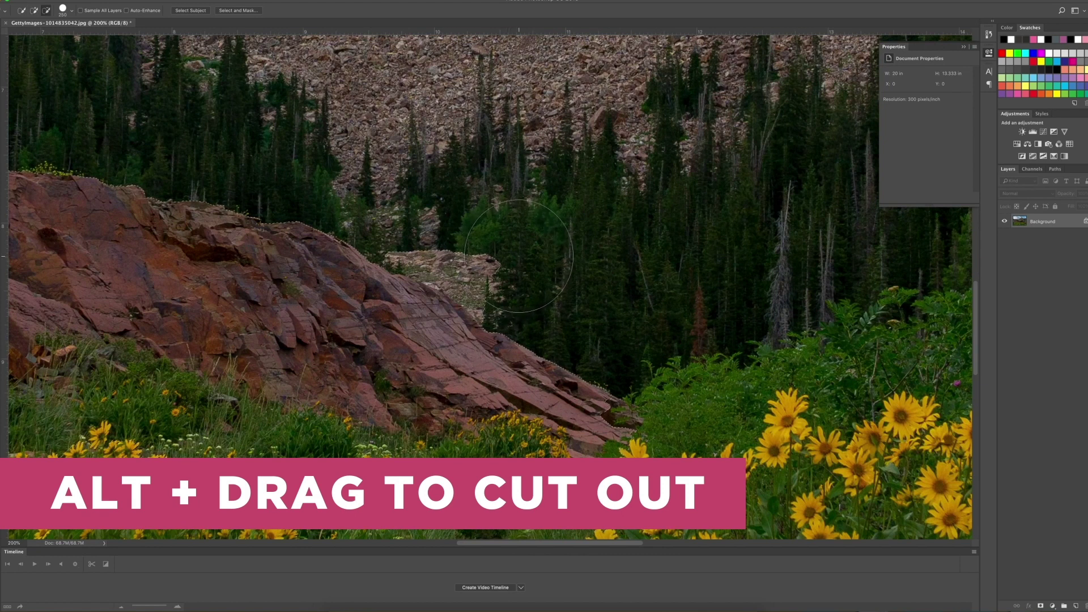
left_click_drag(515, 260, 506, 253, "alt")
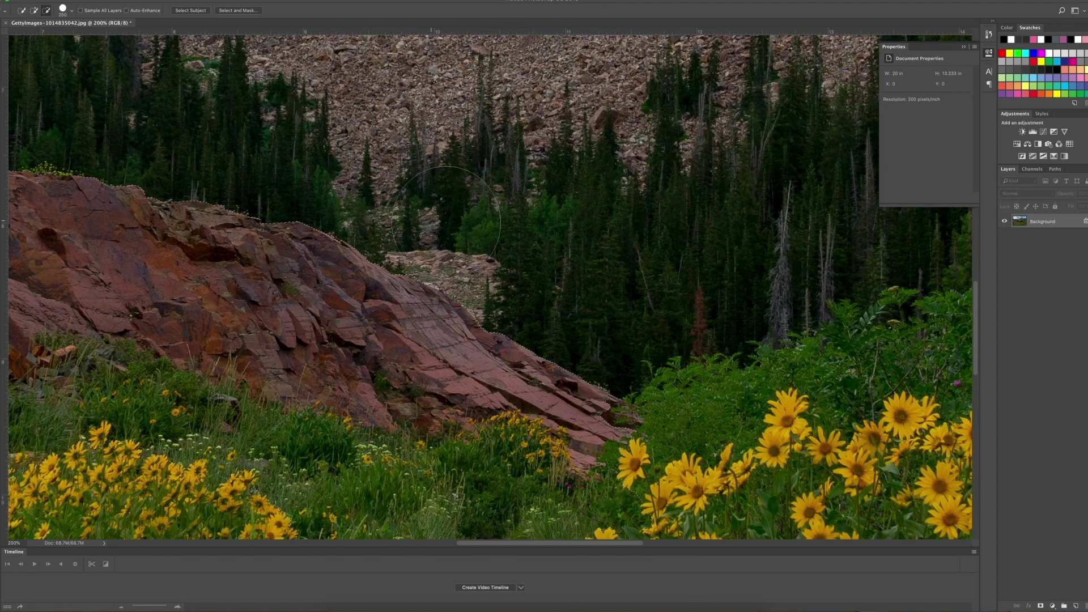
key("super+minus")
key("super+minus")
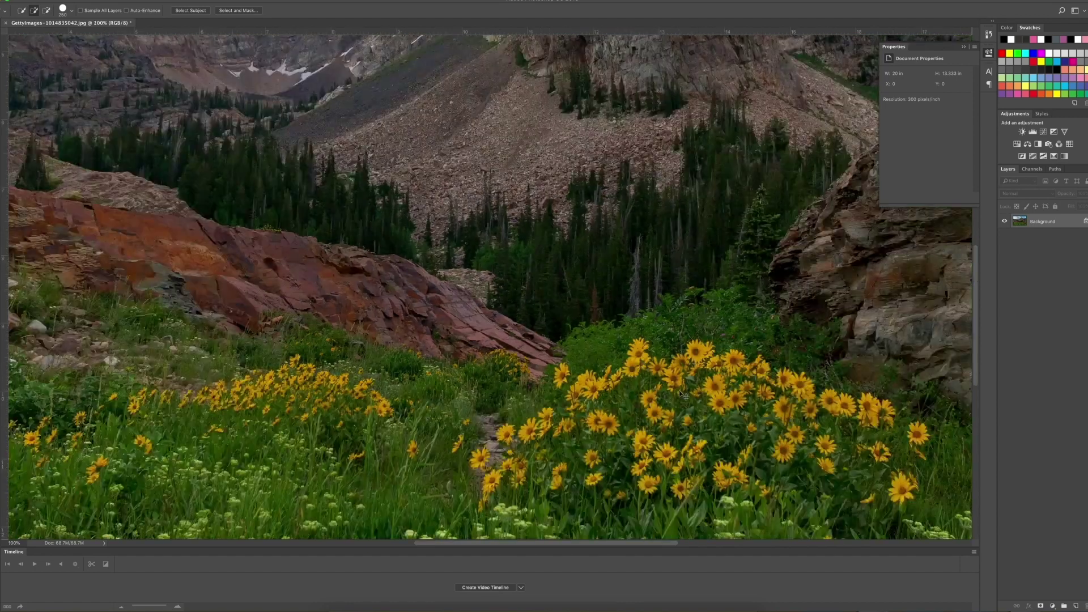
Check the selection around the large boulder and meadow, and reduce the Quick Selection brush size.
left_click_drag(663, 325, 418, 272)
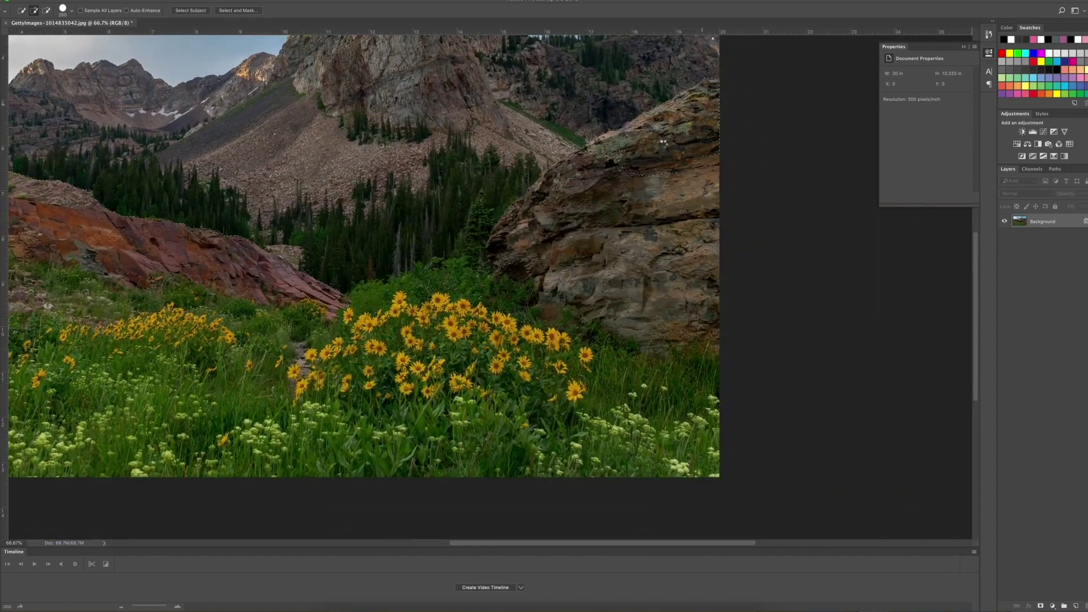
left_click_drag(369, 406, 679, 373)
key("super+plus")
key("super+minus")
key("super+minus")
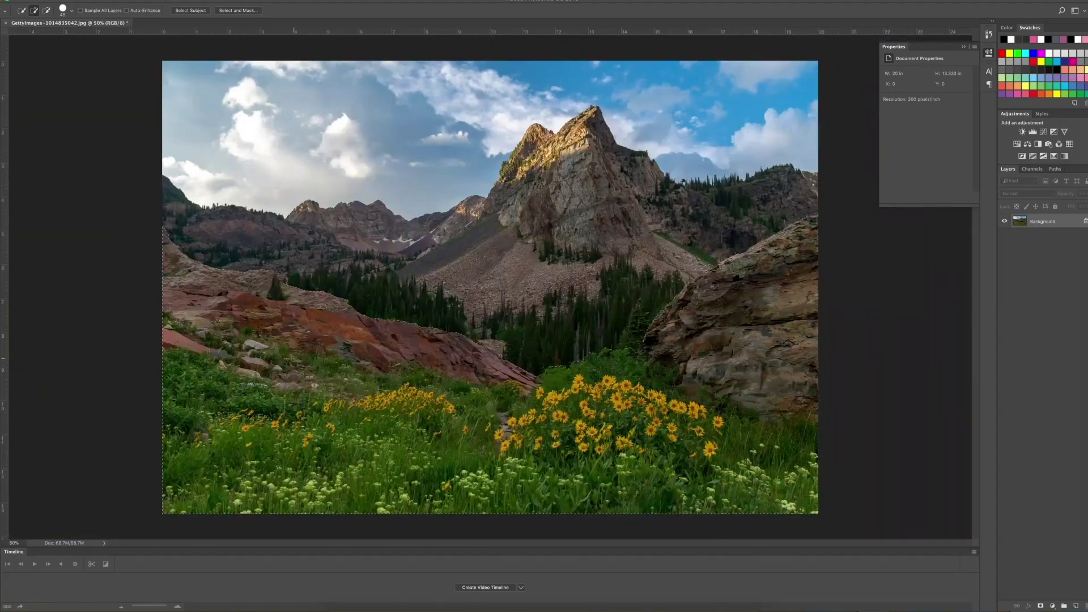
key("bracketleft")
key("bracketleft")
key("bracketleft")
key("bracketleft")
key("bracketleft")
key("bracketleft")
key("bracketleft")
key("bracketleft")
key("bracketleft")
key("bracketleft")
key("bracketleft")
key("bracketleft")
Refine the foreground selection in Select and Mask with 61% contrast and the edge shifted slightly inward.
left_click(238, 10)
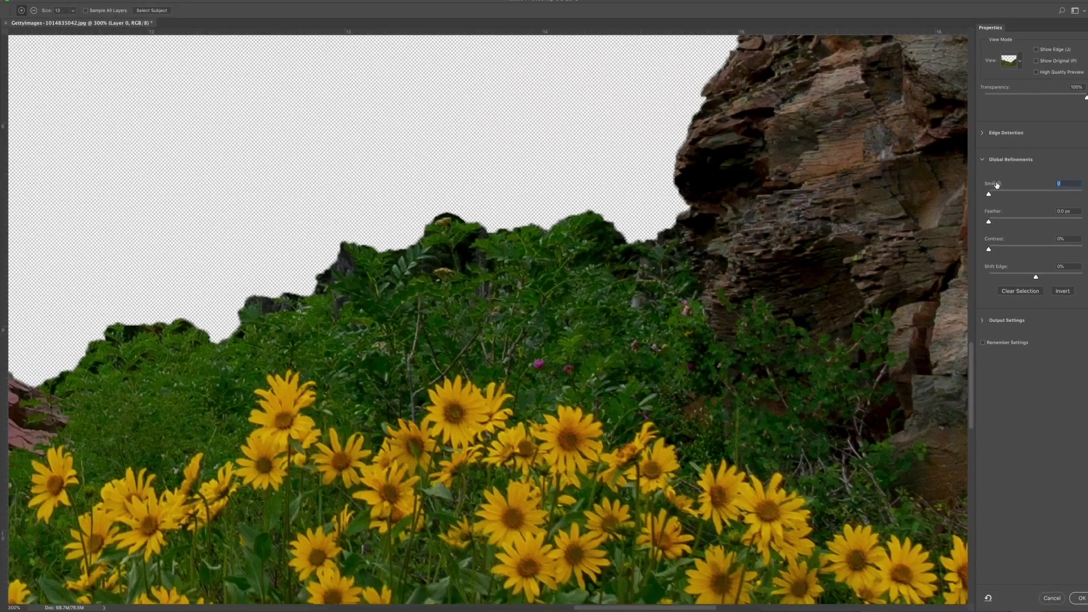
left_click_drag(867, 162, 993, 251)
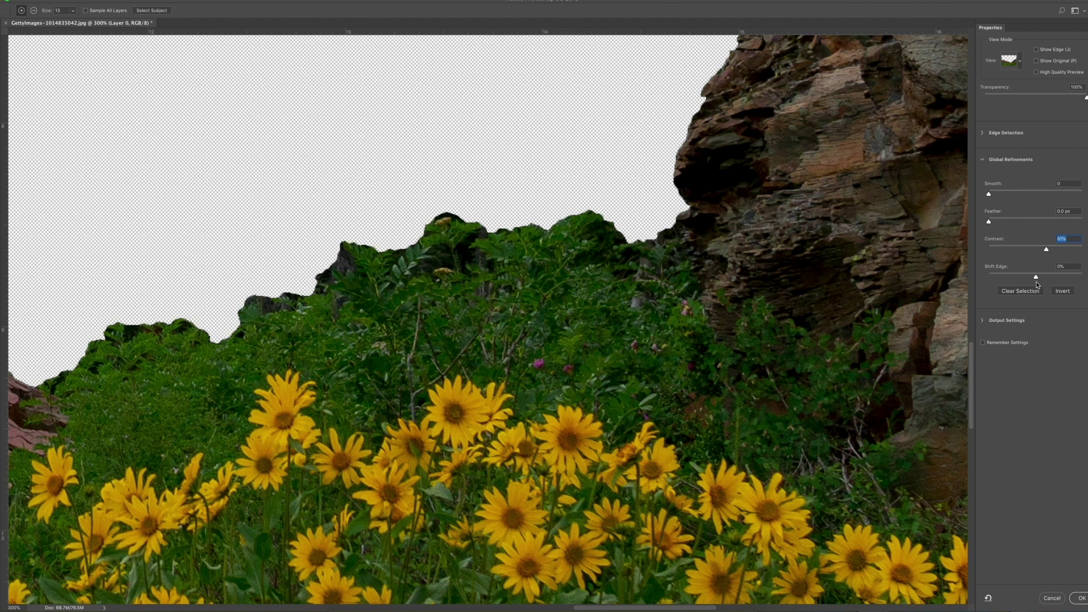
left_click_drag(1037, 281, 969, 281)
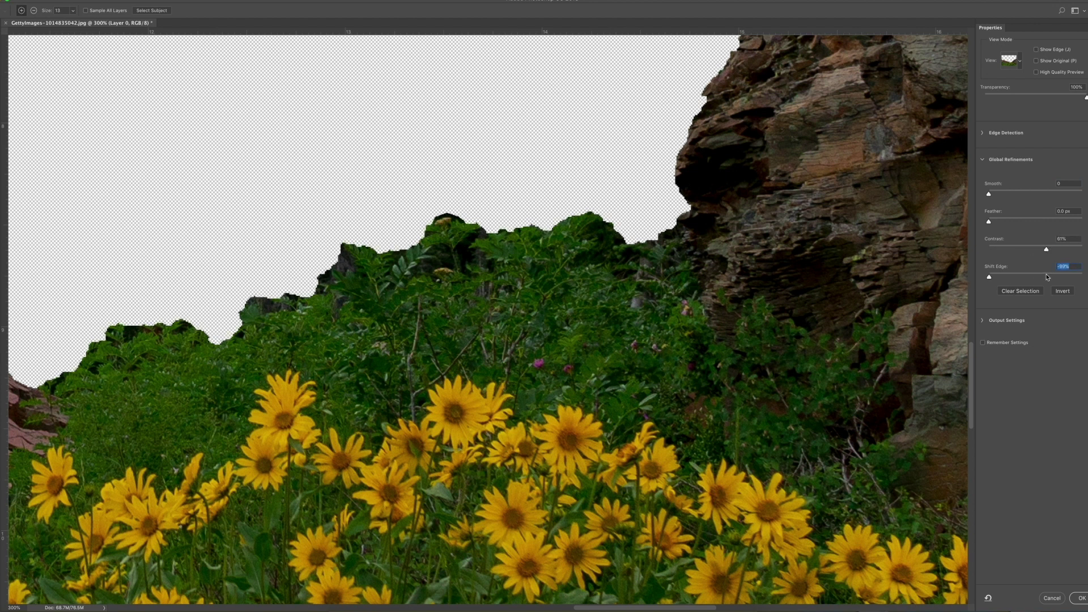
left_click_drag(1047, 277, 997, 277)
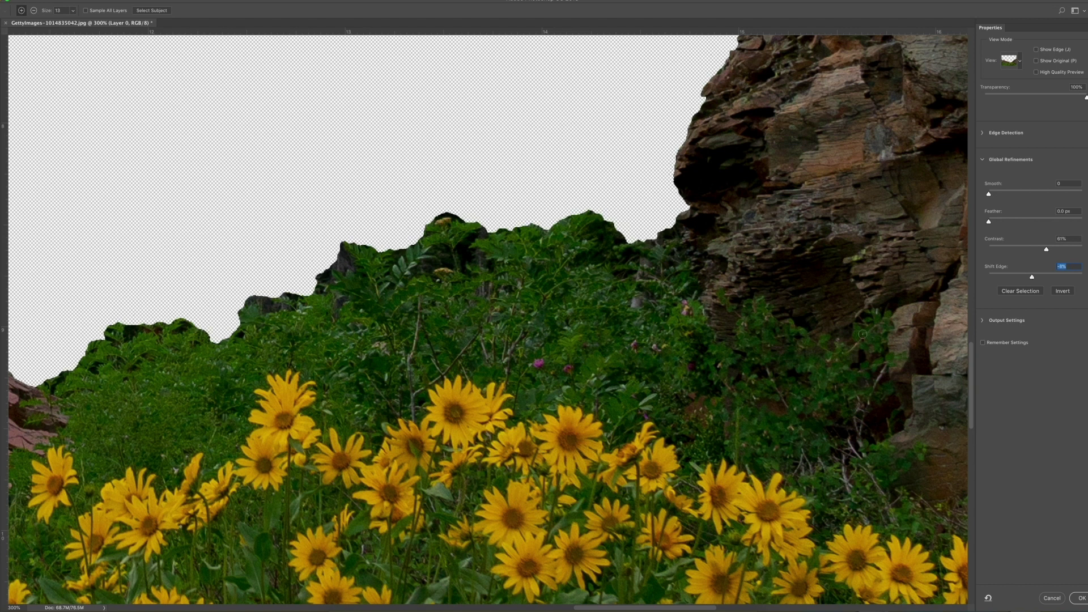
left_click(1081, 599)
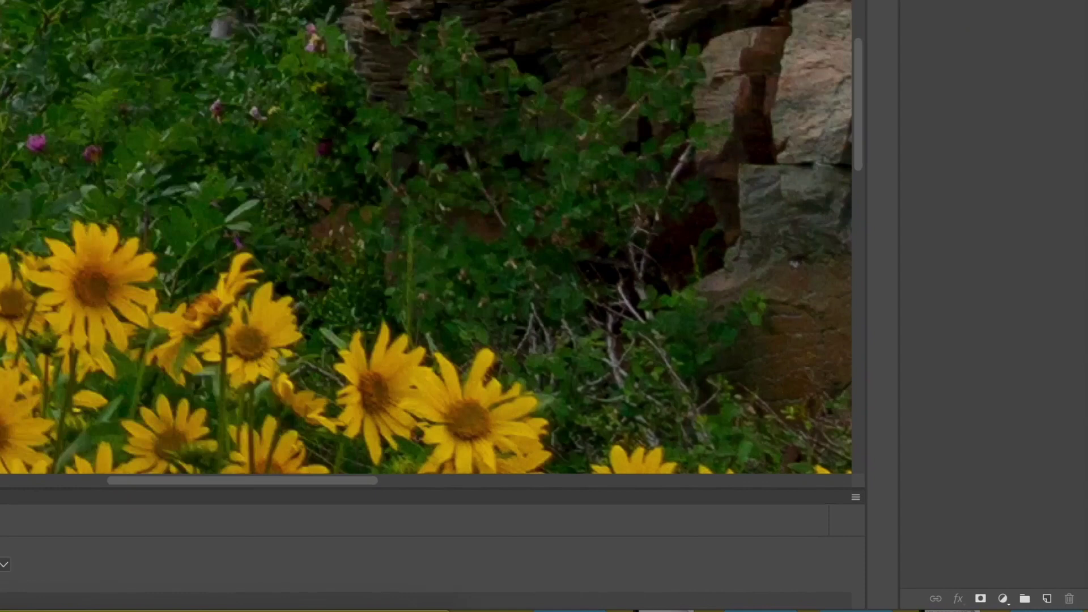
Add a layer mask from the refined selection to cut out the foreground.
key("super+minus")
key("super+minus")
key("super+minus")
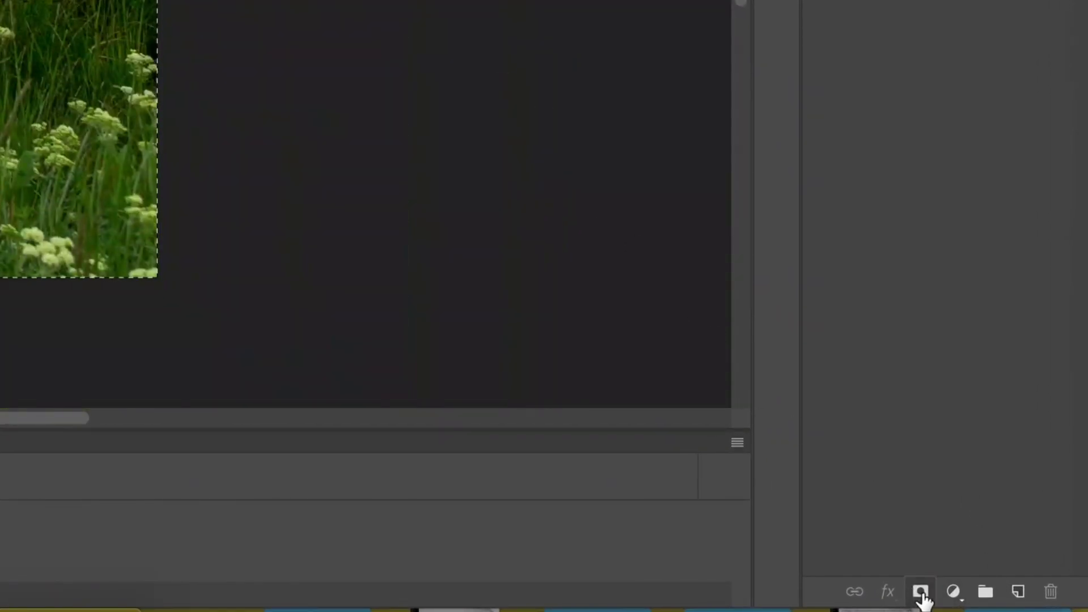
left_click(918, 593)
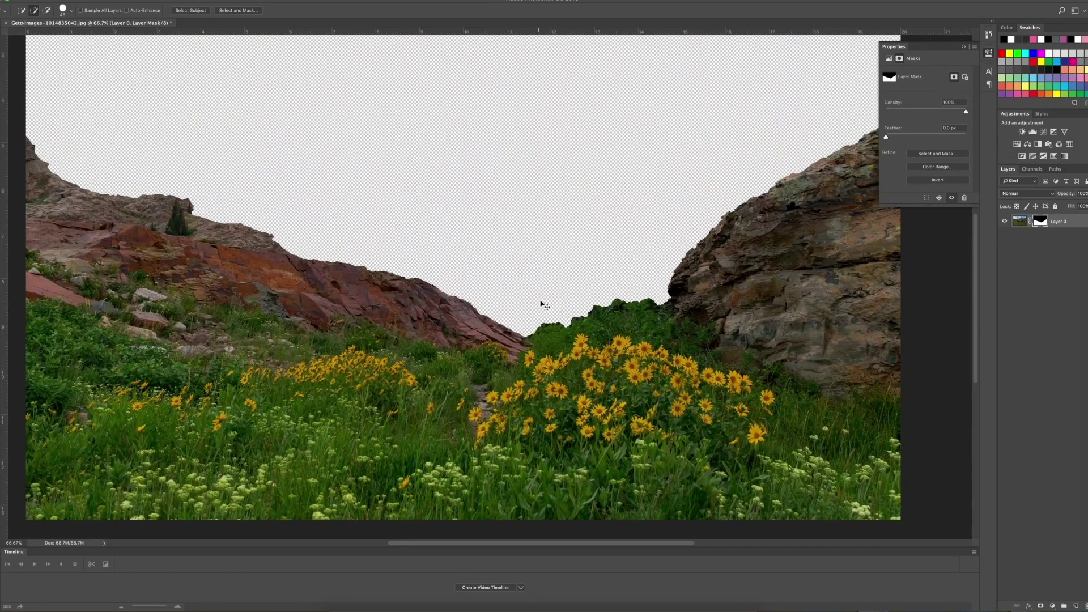
key("super+minus")
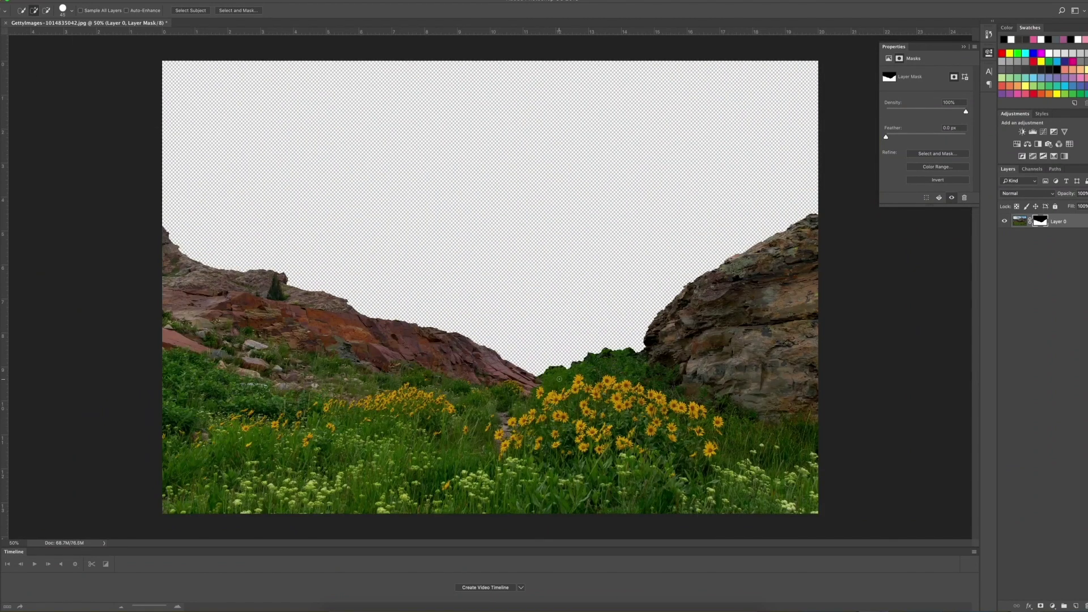
Place the original GettyImages-1014835042.jpg from the IMAGES folder as a new layer above the masked foreground.
key("super+Tab")
left_click(225, 201)
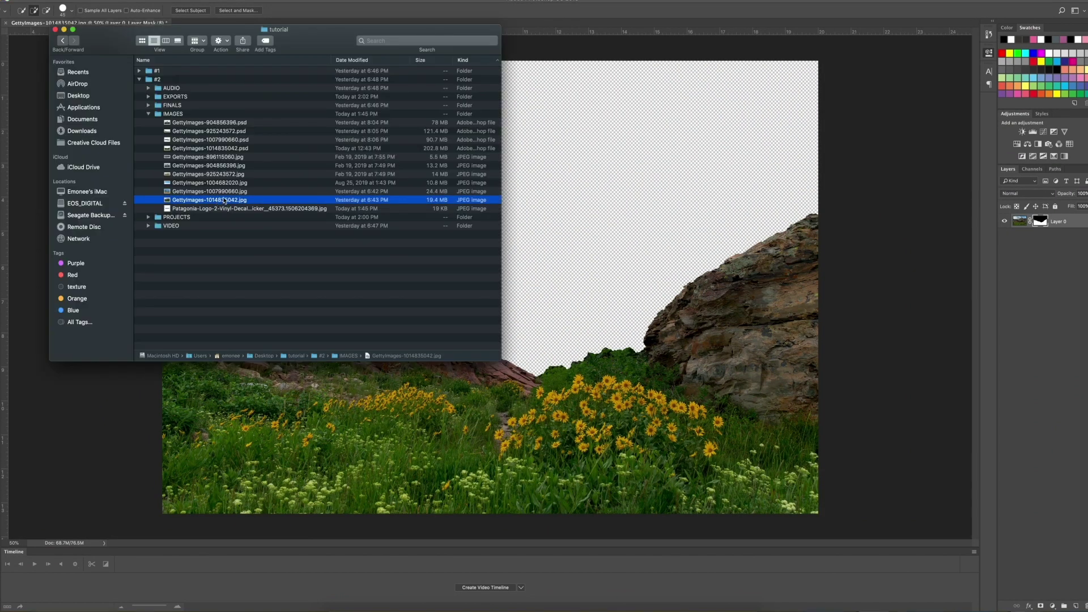
key("space")
key("space")
left_click_drag(225, 201, 679, 390)
key("Return")
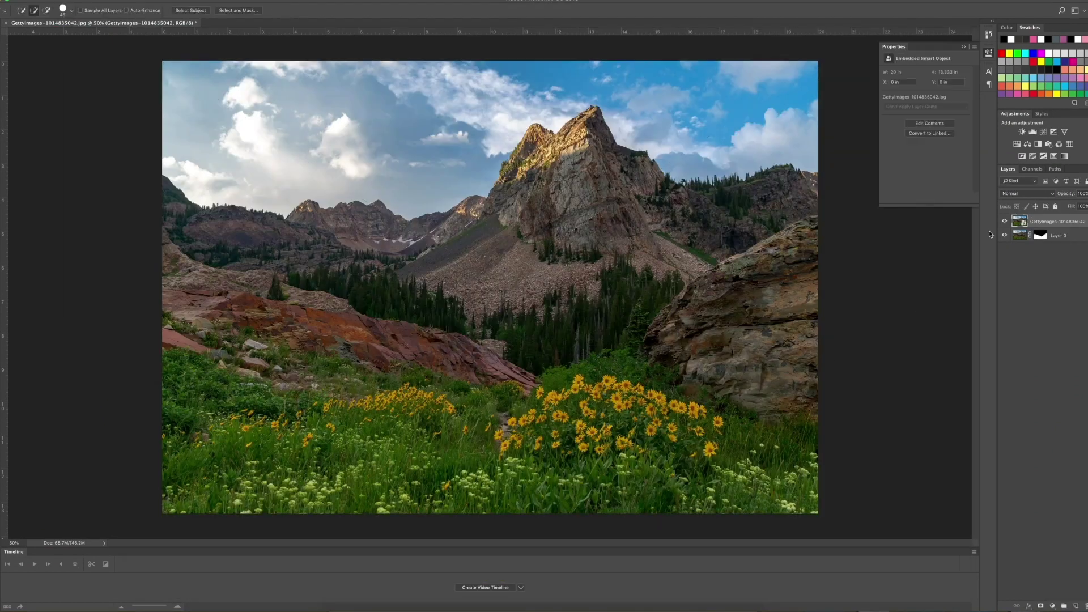
With the masked foreground layer hidden, quick-select the pine trees on the placed photo and undo the last stroke.
key("super+plus")
key("super+plus")
key("super+plus")
key("super+plus")
left_click_drag(539, 301, 515, 239)
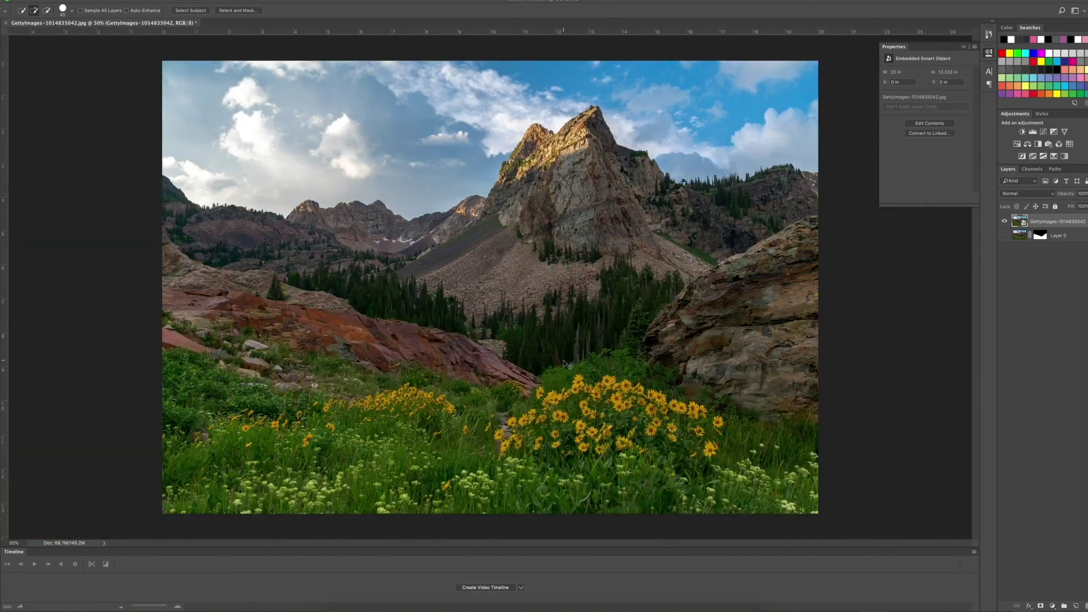
key("super+plus")
key("super+plus")
key("super+plus")
key("super+plus")
left_click_drag(602, 326, 431, 193)
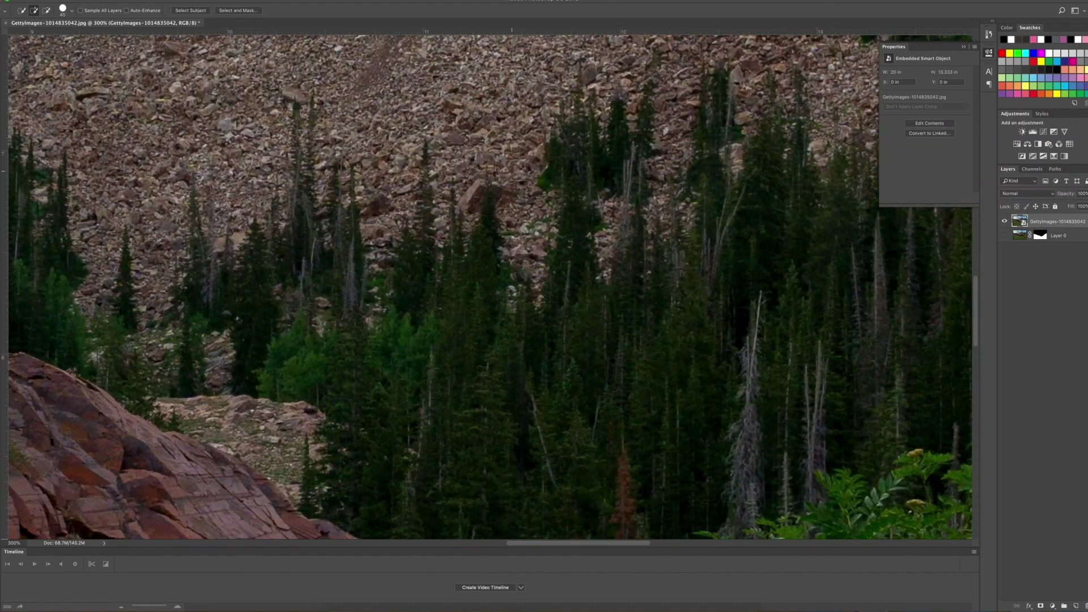
mouse_move(487, 238)
left_mouse_down()
mouse_move(513, 261)
mouse_move(509, 220)
mouse_move(573, 233)
mouse_move(578, 222)
mouse_move(573, 257)
left_mouse_up()
mouse_move(692, 223)
left_mouse_down()
mouse_move(703, 179)
mouse_move(722, 206)
mouse_move(744, 152)
mouse_move(777, 179)
left_mouse_up()
key("ctrl+z")
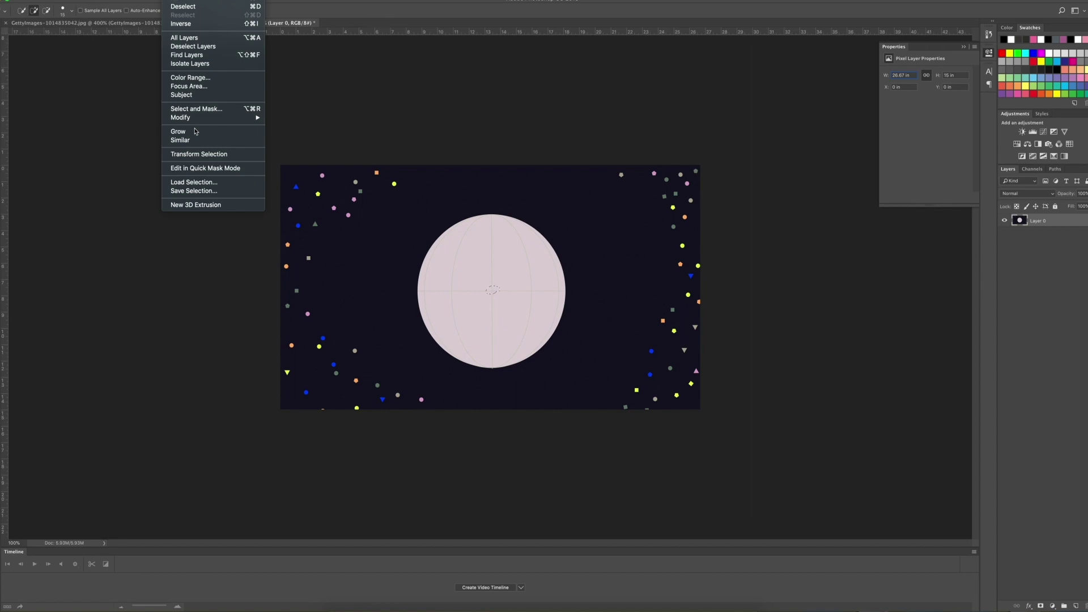
In the 1_00000.jpg document, expand the small selection at the pale sphere's centre with the Grow command.
left_click(195, 132)
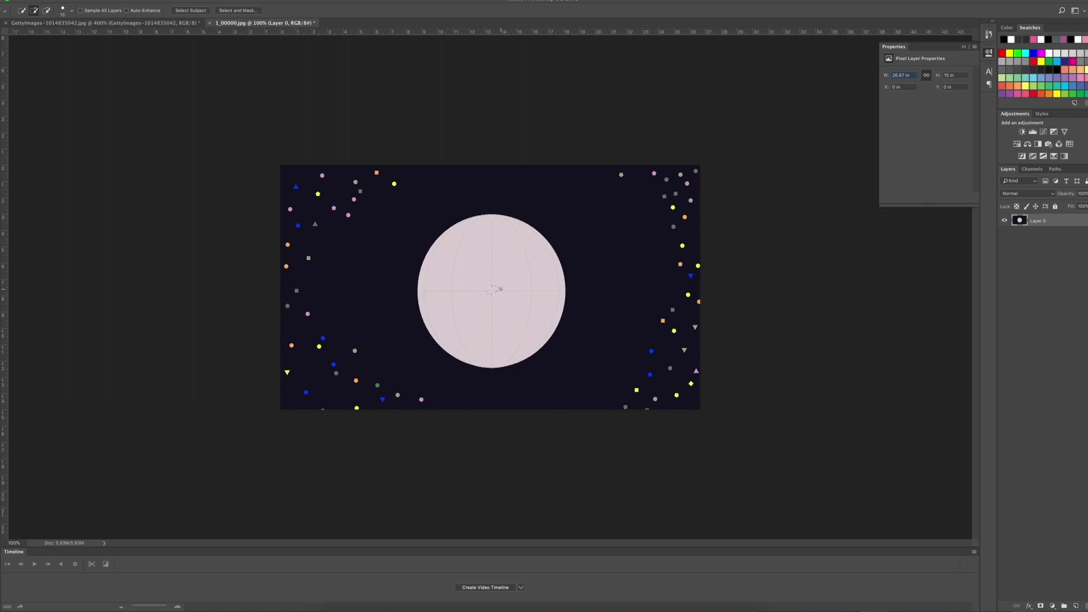
left_click(174, 1)
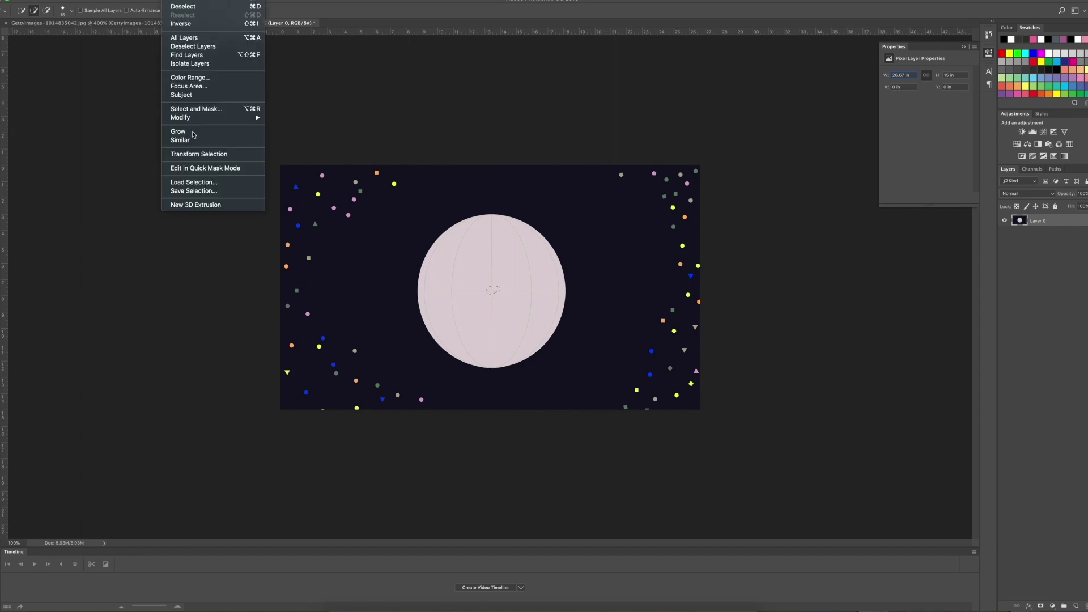
left_click(198, 131)
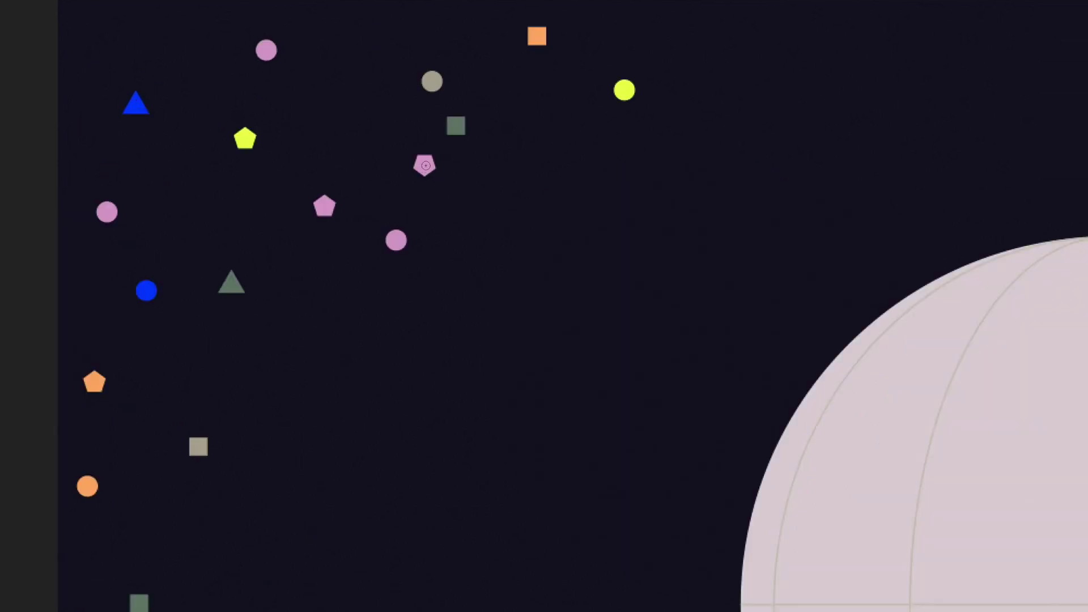
Select one pink pentagon beside the sphere, extend the selection with the Similar command, and check the selected shapes across the canvas.
left_click(426, 165)
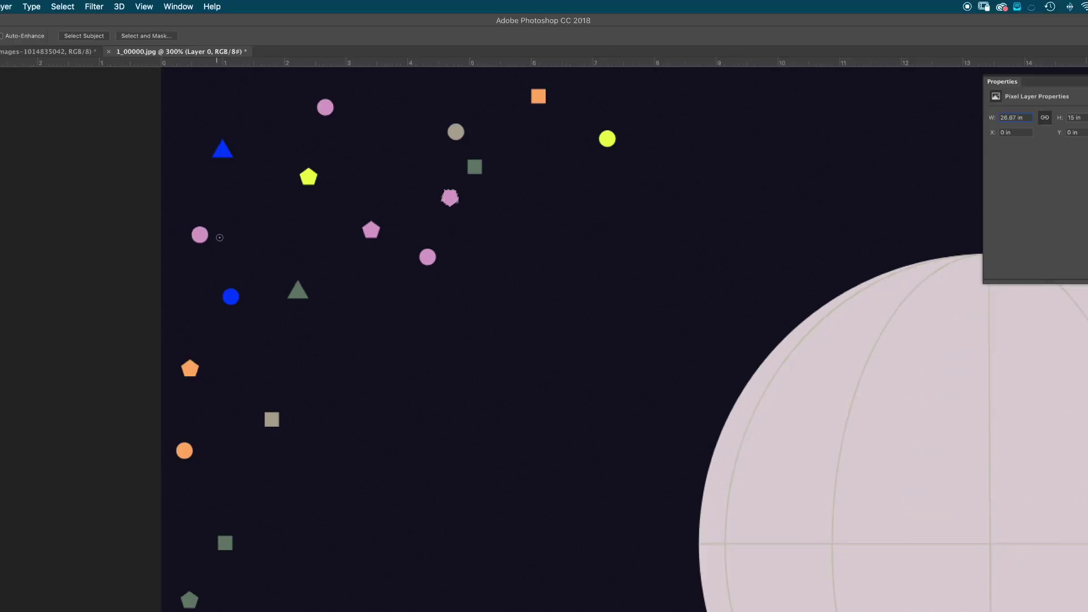
left_click(74, 6)
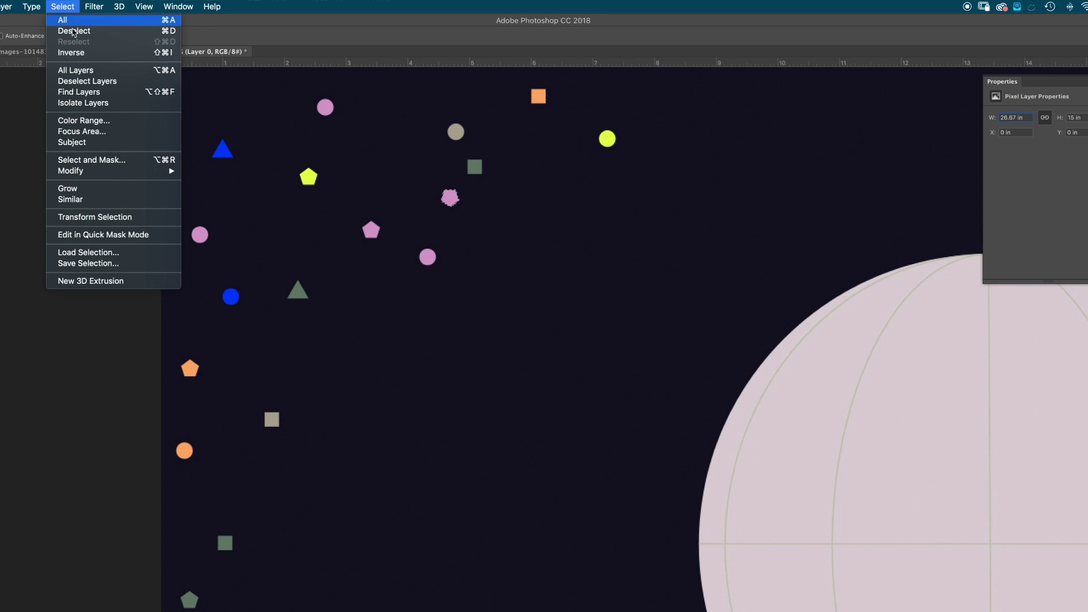
left_click(127, 201)
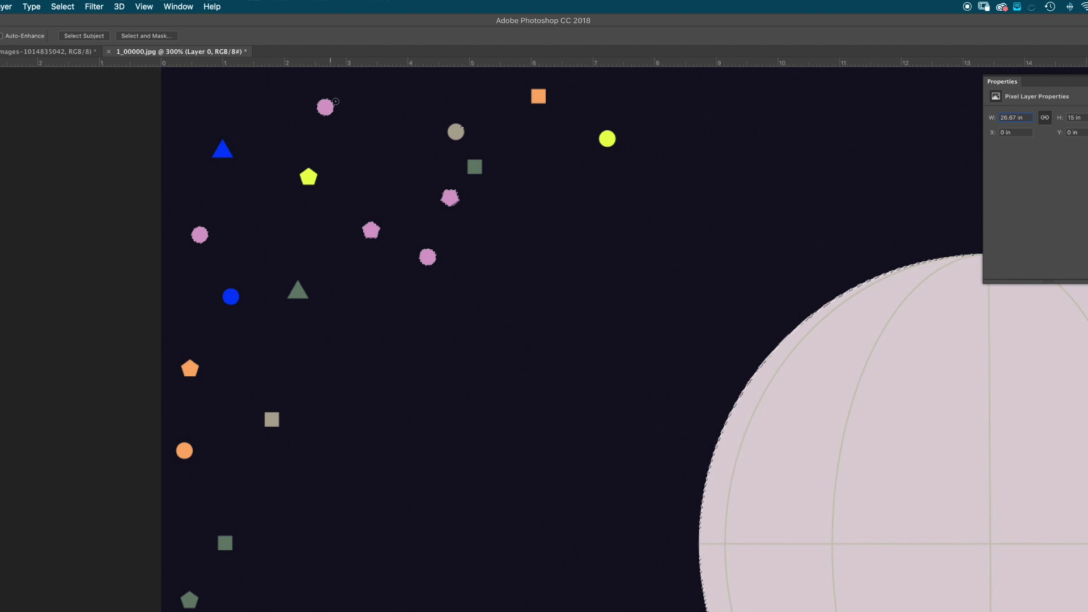
scroll(668, 355, "right", 3)
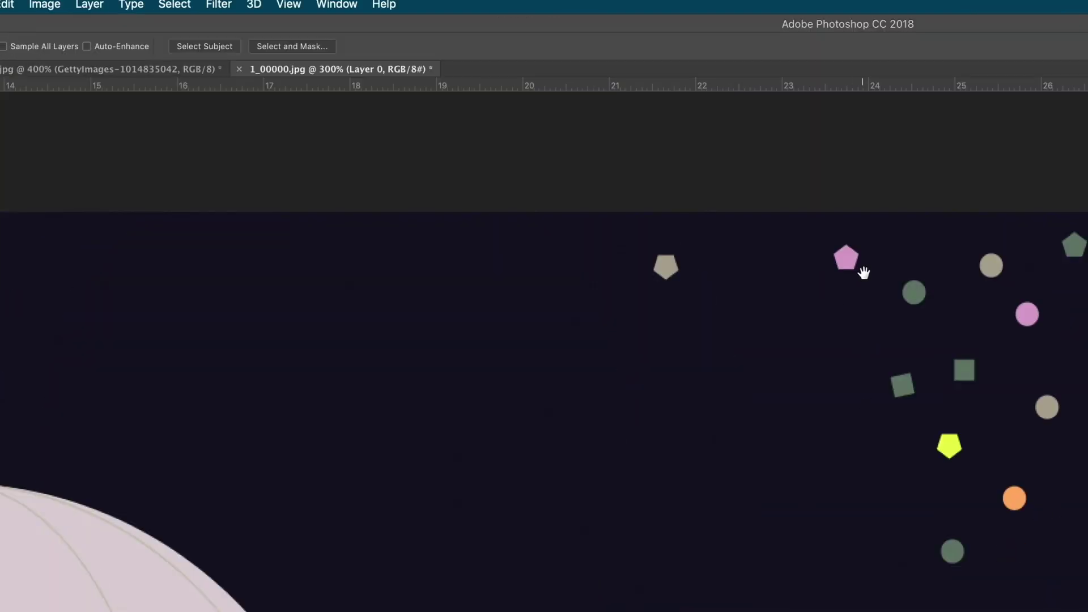
left_click_drag(805, 611, 904, 232)
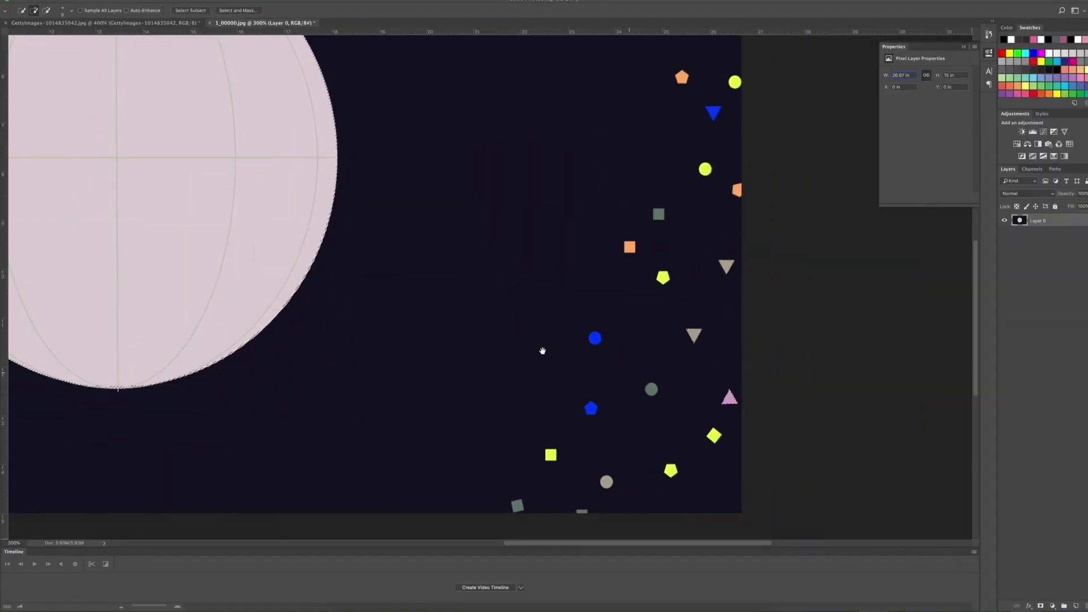
left_click_drag(527, 310, 964, 471)
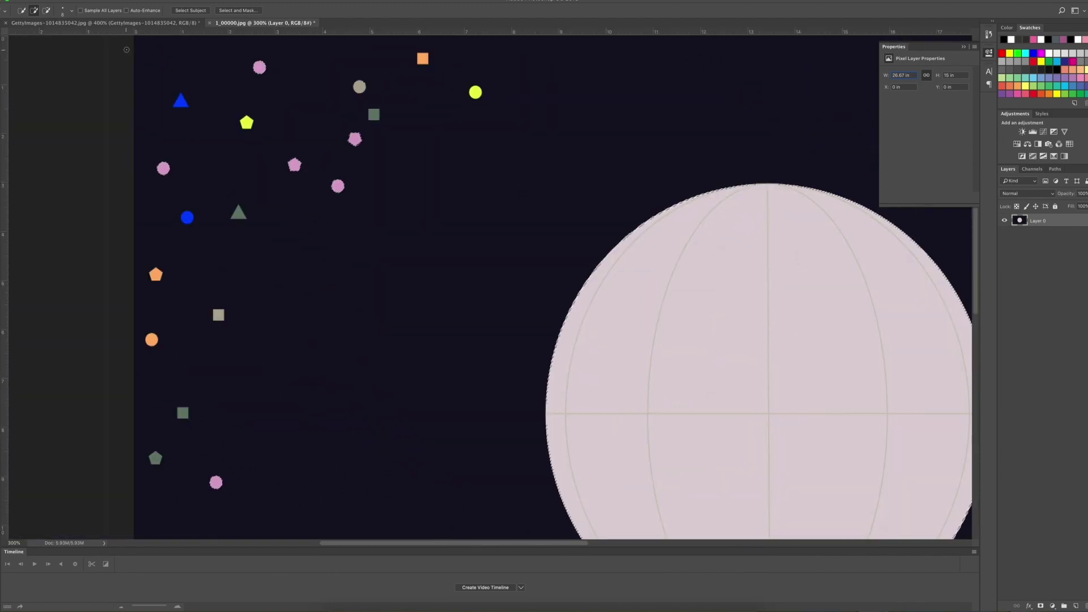
left_click(173, 1)
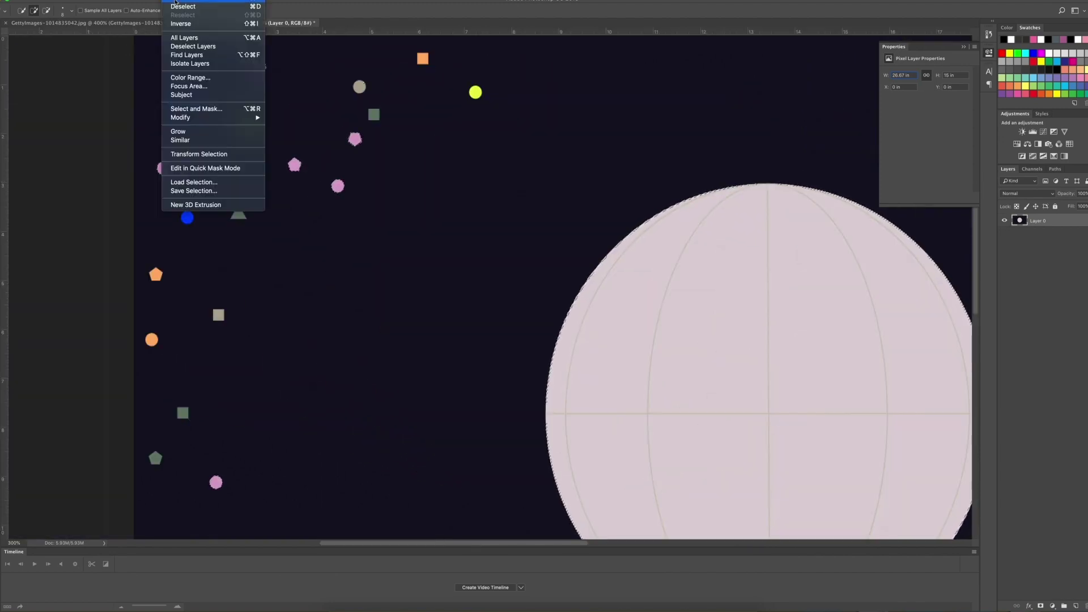
Expand the selection in 1_00000.jpg with the Grow command and return to the GettyImages-1014835042.jpg document.
left_click(185, 133)
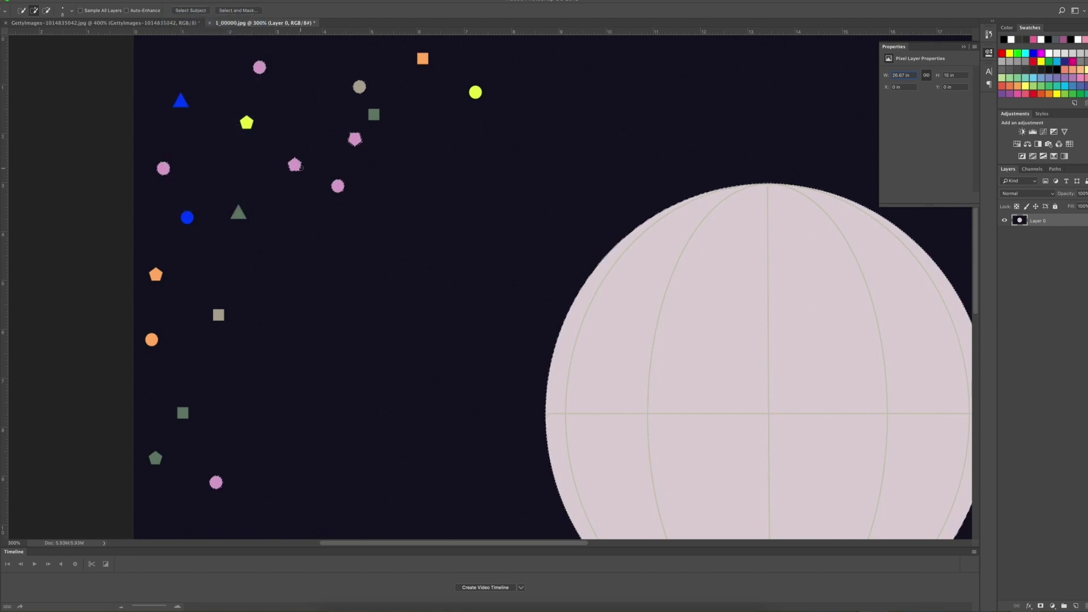
key("ctrl+Tab")
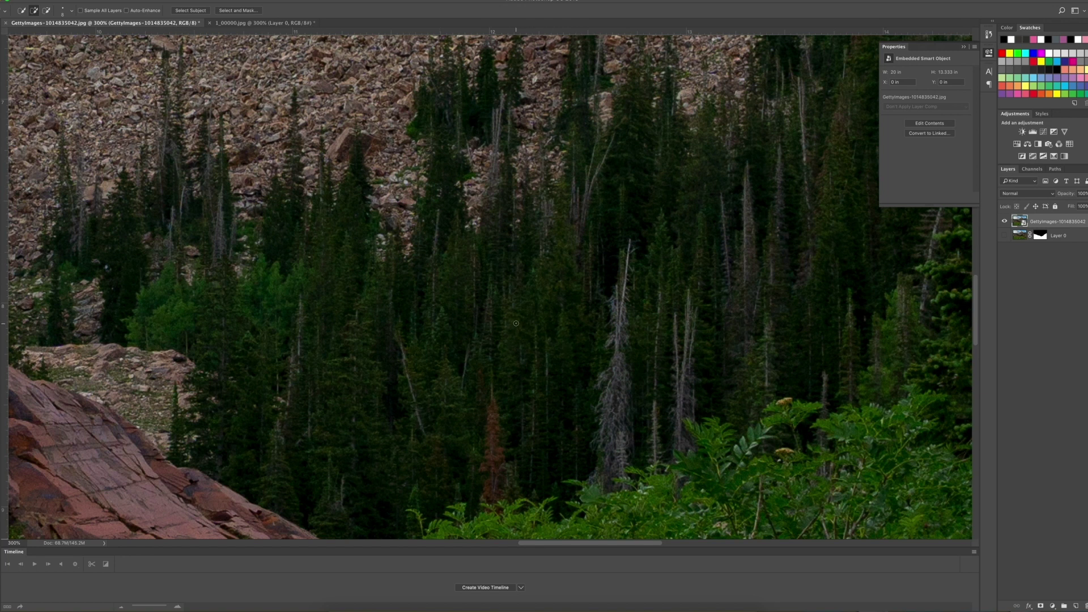
Quick-select a small patch of dark pines at the centre of the tree line and extend it with the Similar command.
mouse_move(480, 323)
left_mouse_down()
mouse_move(487, 340)
mouse_move(511, 323)
left_mouse_up()
left_click(172, 2)
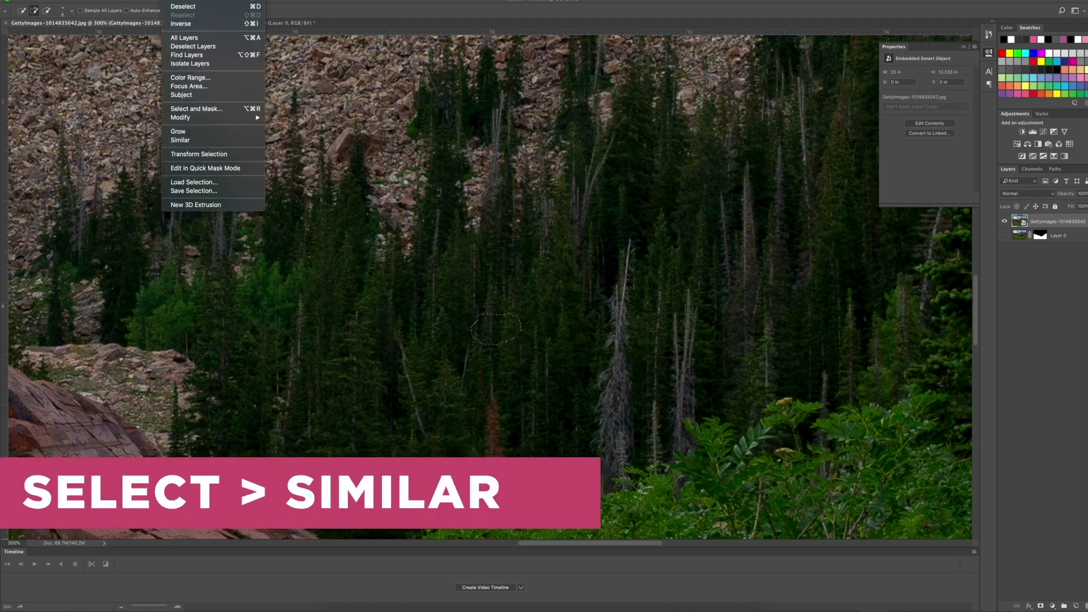
left_click(206, 142)
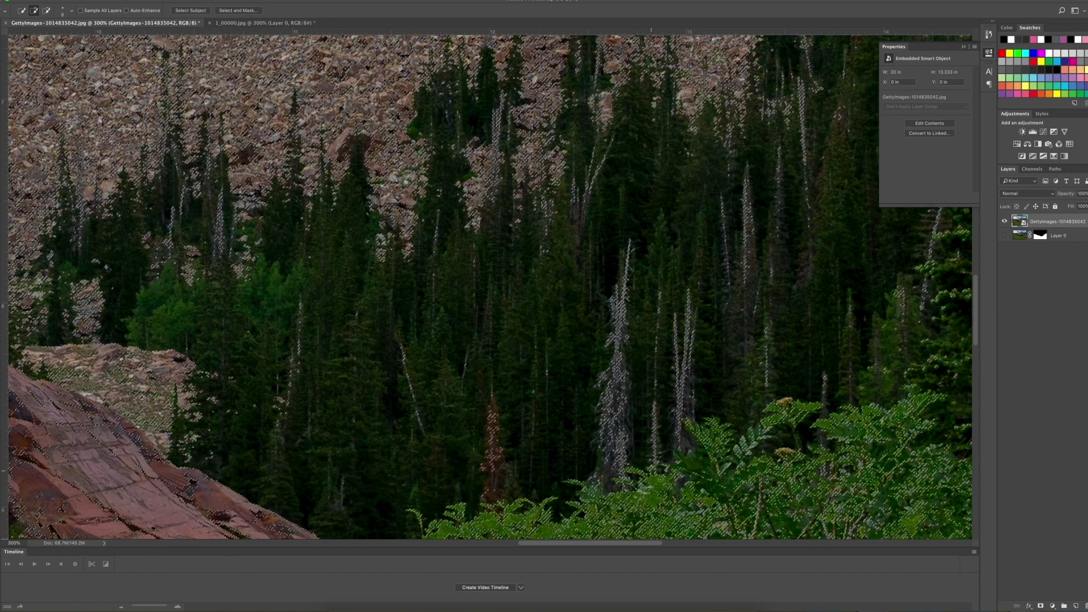
Refine the tree selection's edge in Select and Mask and apply it as a layer mask on the placed photo.
key("super+alt+r")
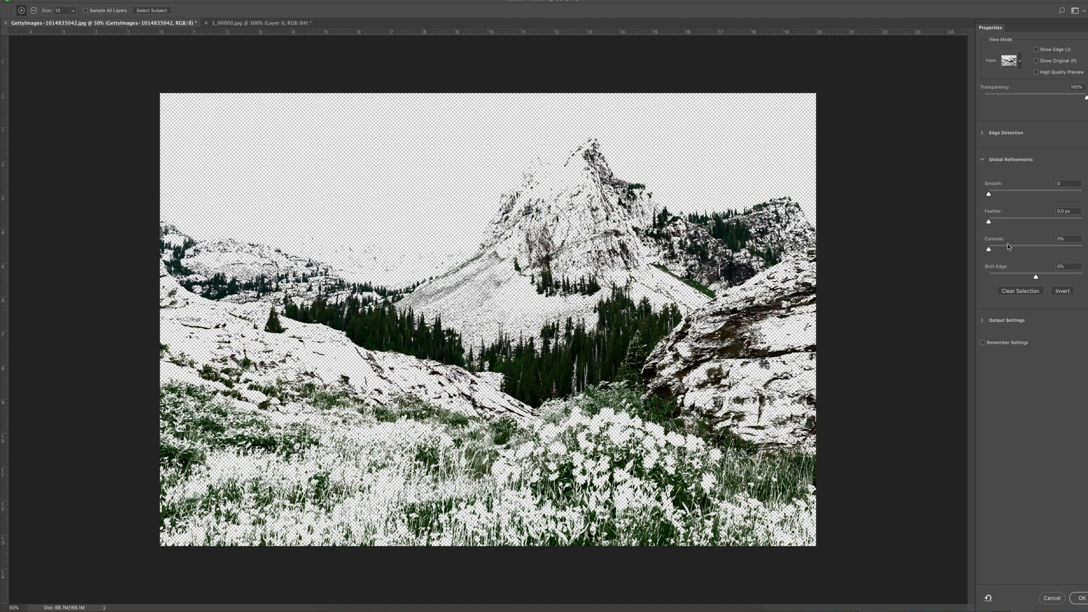
left_click_drag(992, 251, 1033, 279)
left_click(1078, 598)
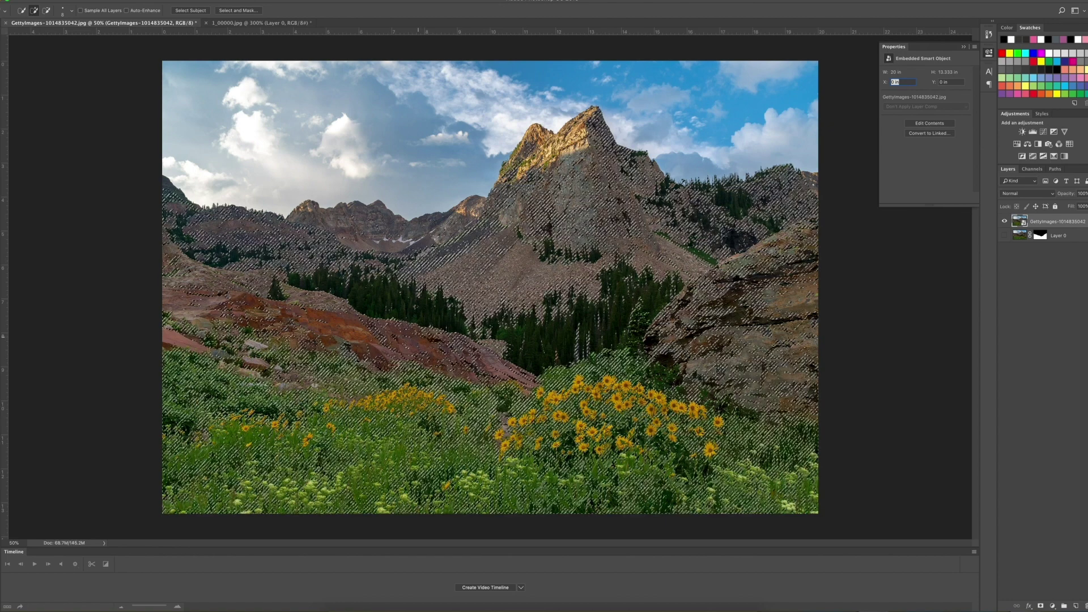
left_click(1039, 607)
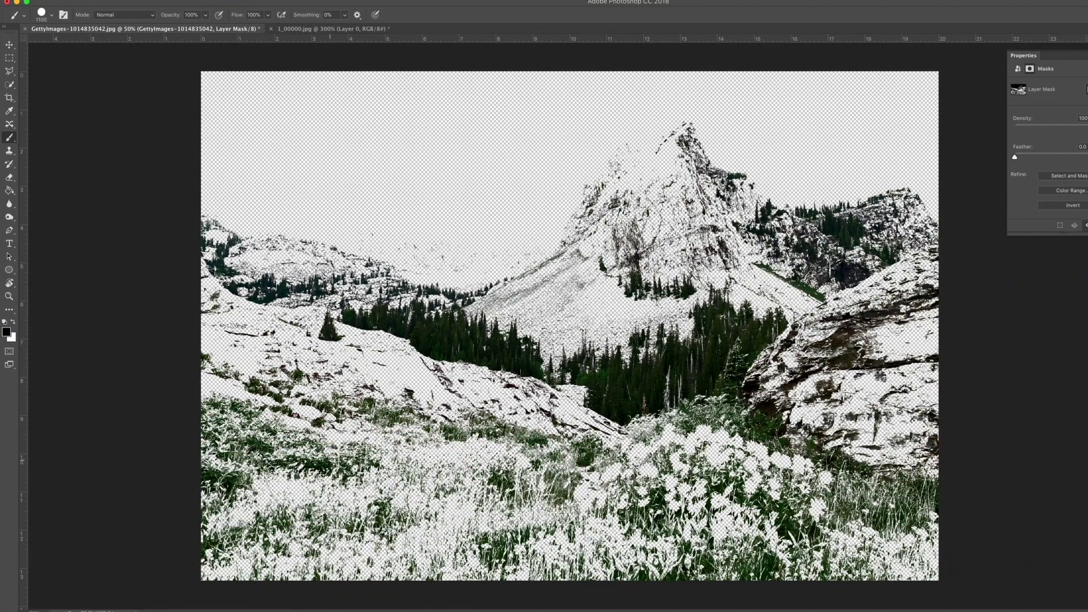
Enlarge the black brush to 1300 px and mask out the flower meadow and lower rocks in front of the pines.
key("bracketright")
key("bracketright")
key("bracketright")
mouse_move(195, 407)
left_mouse_down()
mouse_move(270, 476)
mouse_move(218, 538)
mouse_move(250, 397)
mouse_move(409, 475)
mouse_move(593, 518)
mouse_move(765, 519)
mouse_move(604, 587)
mouse_move(986, 418)
mouse_move(970, 330)
mouse_move(856, 432)
mouse_move(770, 473)
mouse_move(449, 522)
left_mouse_up()
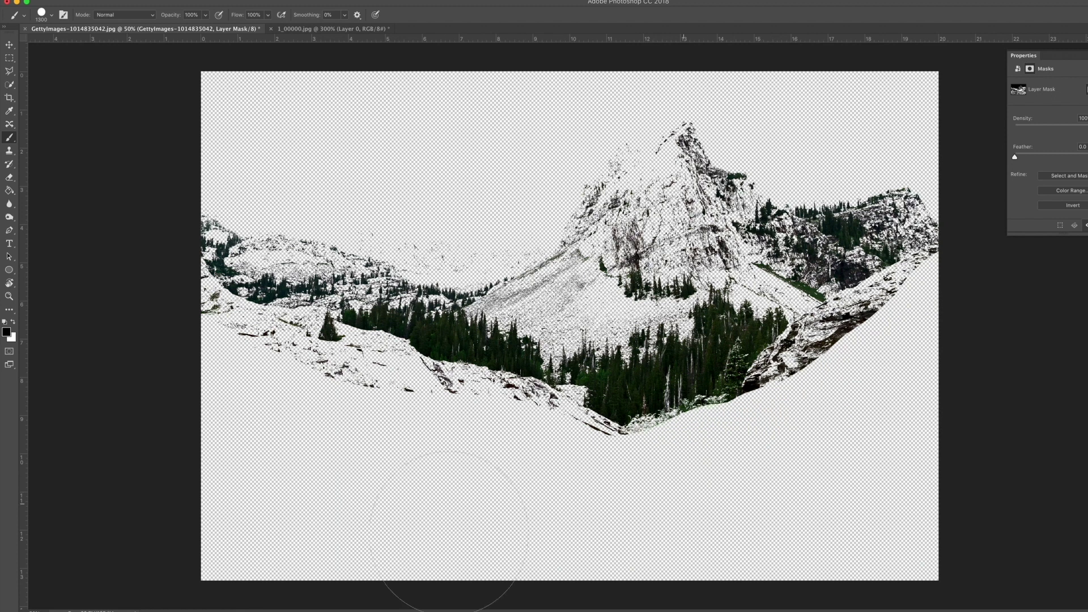
Mask out the mountain peak, the outer slopes on both sides and, with a smaller brush, the rock beside the right-hand pines.
mouse_move(697, 109)
left_mouse_down()
mouse_move(590, 186)
mouse_move(547, 190)
mouse_move(540, 210)
mouse_move(461, 187)
mouse_move(229, 177)
mouse_move(269, 171)
mouse_move(307, 182)
mouse_move(213, 233)
mouse_move(203, 293)
mouse_move(252, 414)
mouse_move(357, 457)
mouse_move(395, 462)
mouse_move(388, 443)
mouse_move(485, 468)
left_mouse_up()
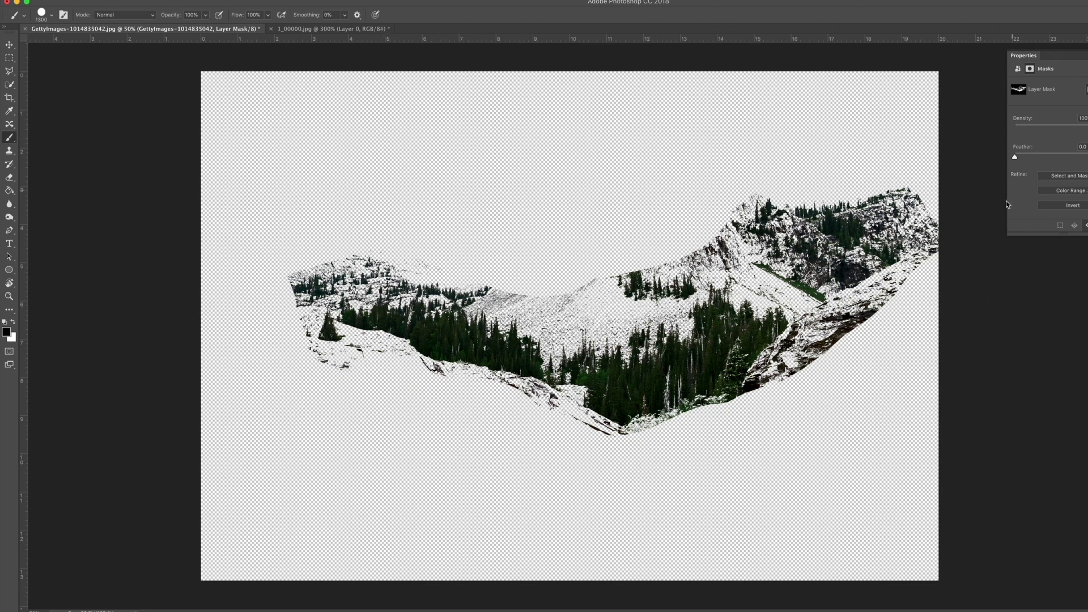
mouse_move(958, 187)
left_mouse_down()
mouse_move(911, 243)
mouse_move(773, 188)
mouse_move(865, 252)
mouse_move(862, 323)
left_mouse_up()
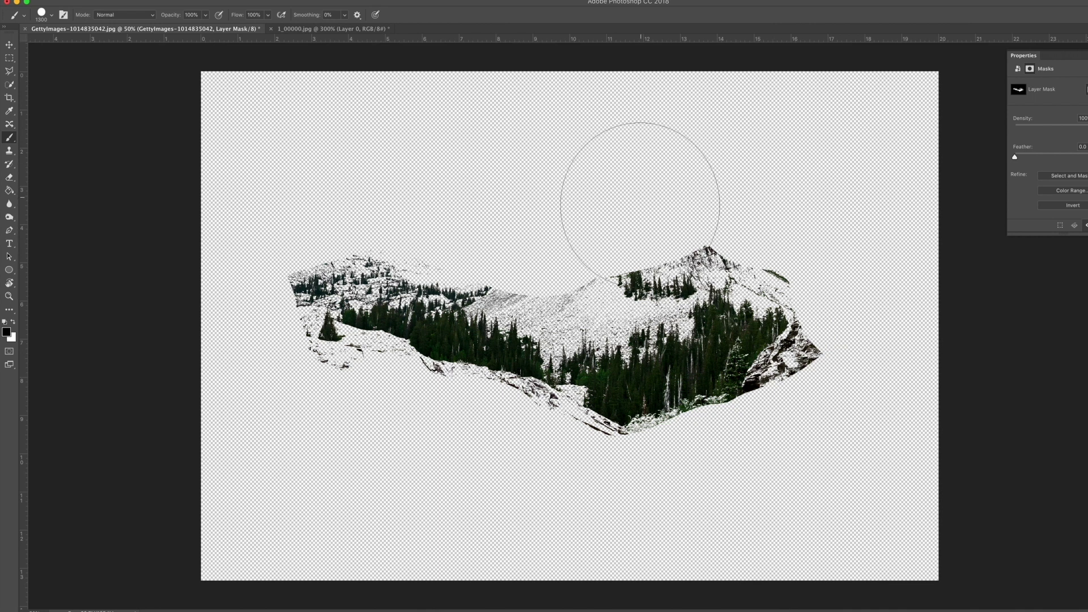
mouse_move(675, 197)
left_mouse_down()
mouse_move(576, 199)
mouse_move(576, 236)
mouse_move(510, 224)
left_mouse_up()
left_click_drag(442, 196, 291, 214)
key("super+1")
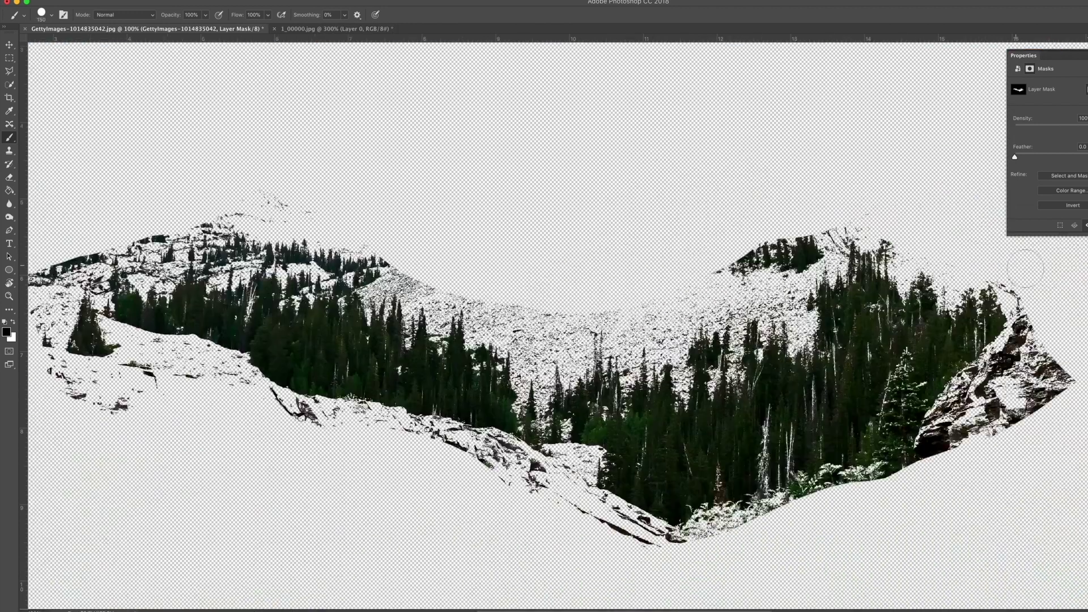
mouse_move(994, 409)
left_mouse_down()
mouse_move(1009, 428)
mouse_move(1022, 414)
mouse_move(1032, 370)
mouse_move(1010, 372)
mouse_move(1021, 346)
mouse_move(962, 407)
mouse_move(960, 439)
mouse_move(977, 435)
mouse_move(939, 468)
left_mouse_up()
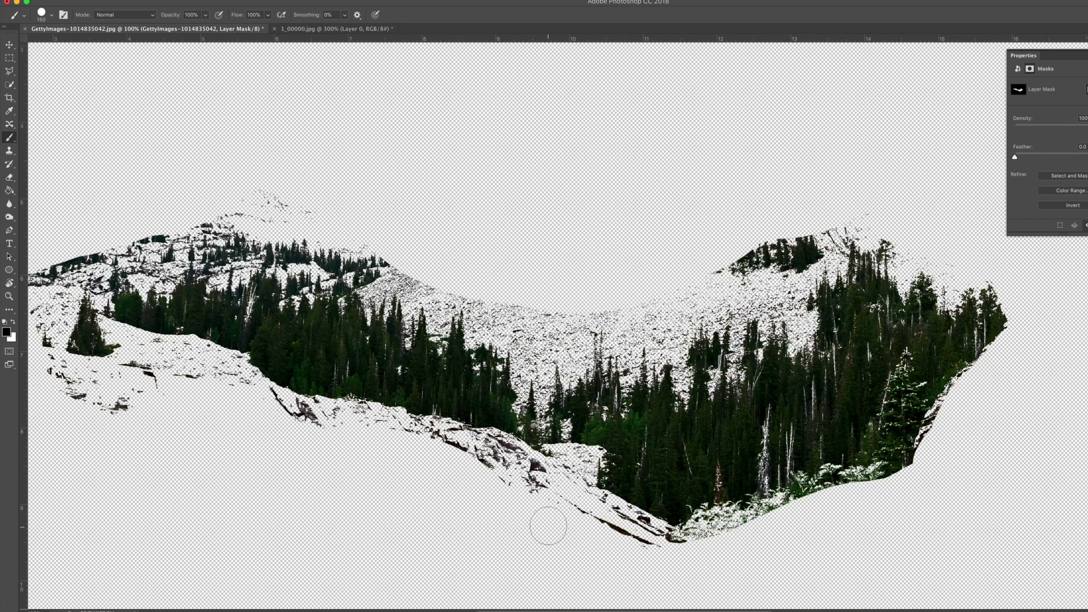
Switch to After Effects and create a new composition named Logo-animation with the default 1920 × 1080, 23.976 fps settings.
key("super+Tab")
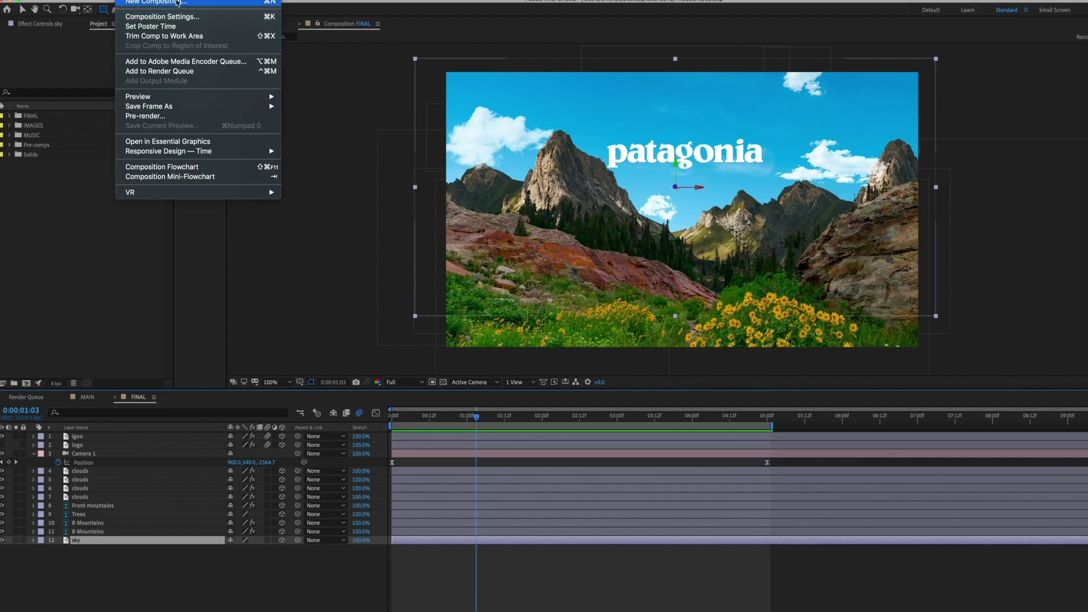
left_click(178, 3)
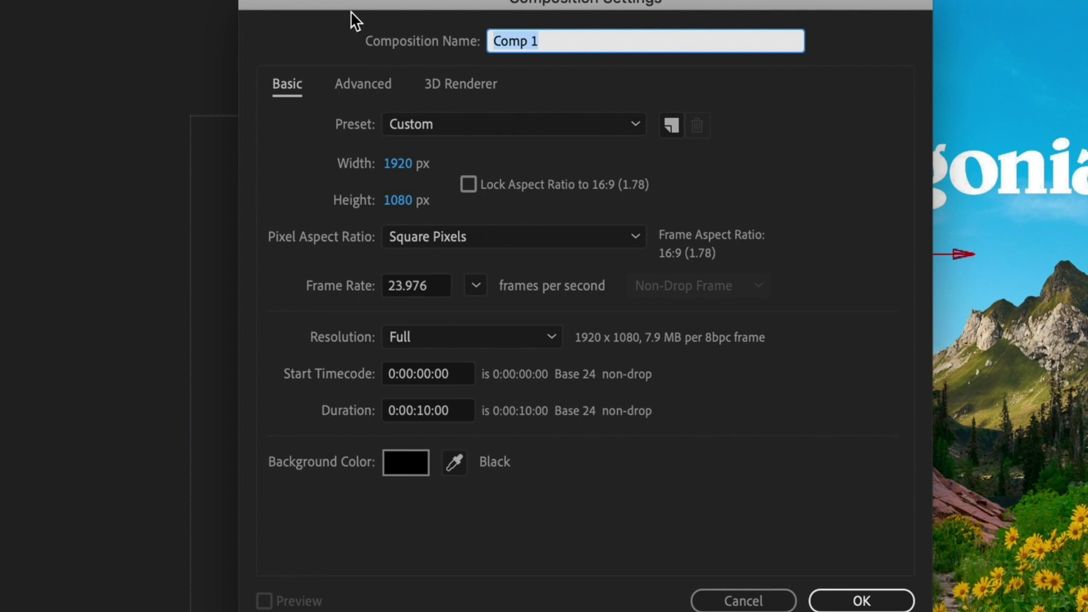
type("Logo=")
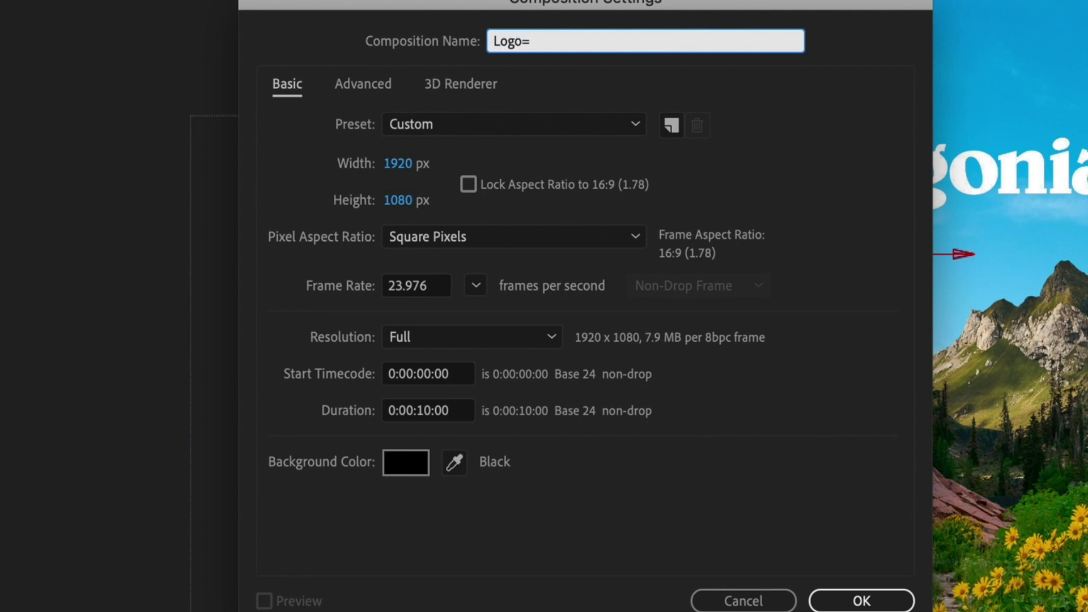
key("BackSpace")
type("-0")
key("BackSpace")
type("animation")
key("Return")
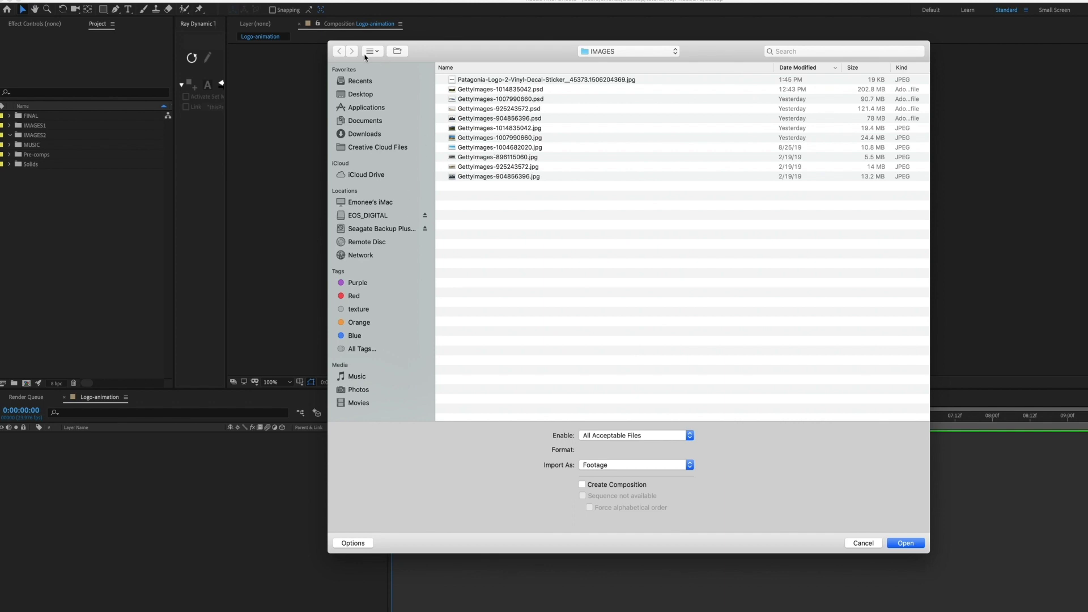
Show the IMAGES folder as icons and import GettyImages-1004682020.jpg and GettyImages-904856396.psd into the IMAGES2 folder.
left_click(366, 53)
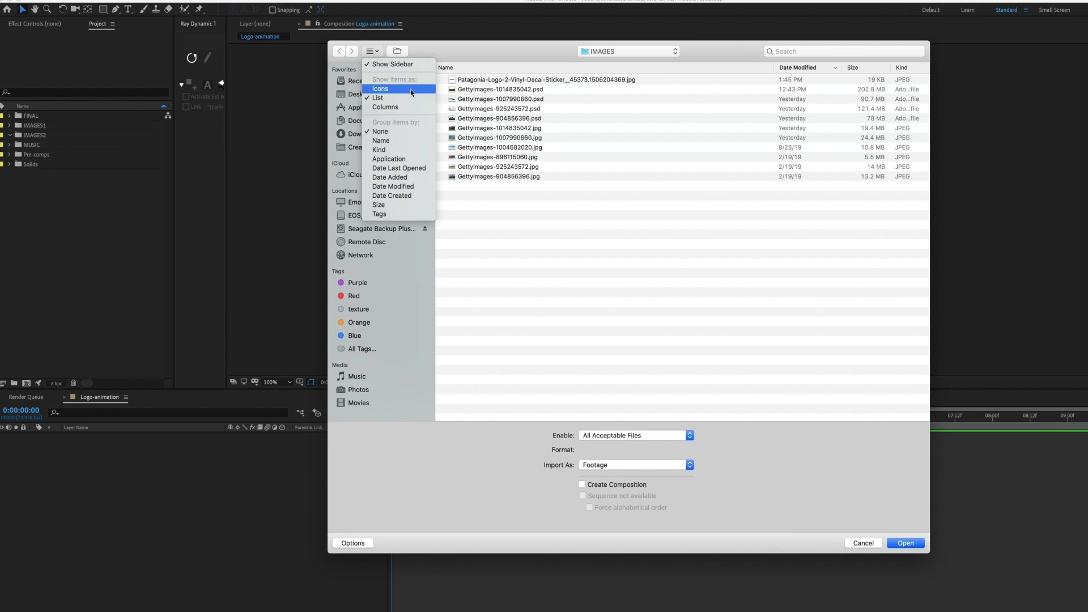
left_click(412, 91)
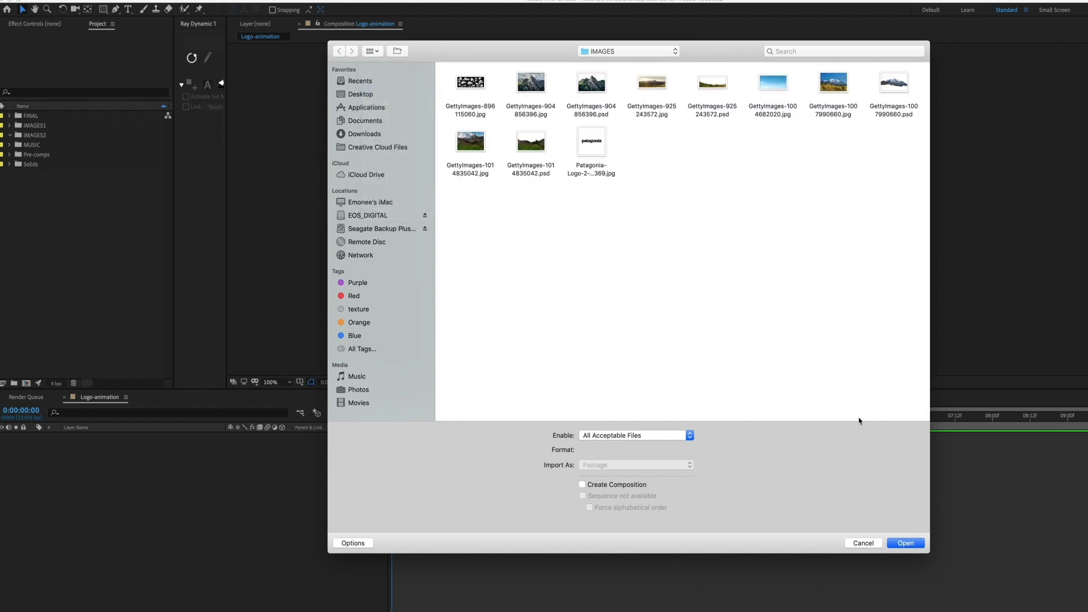
left_click(790, 113)
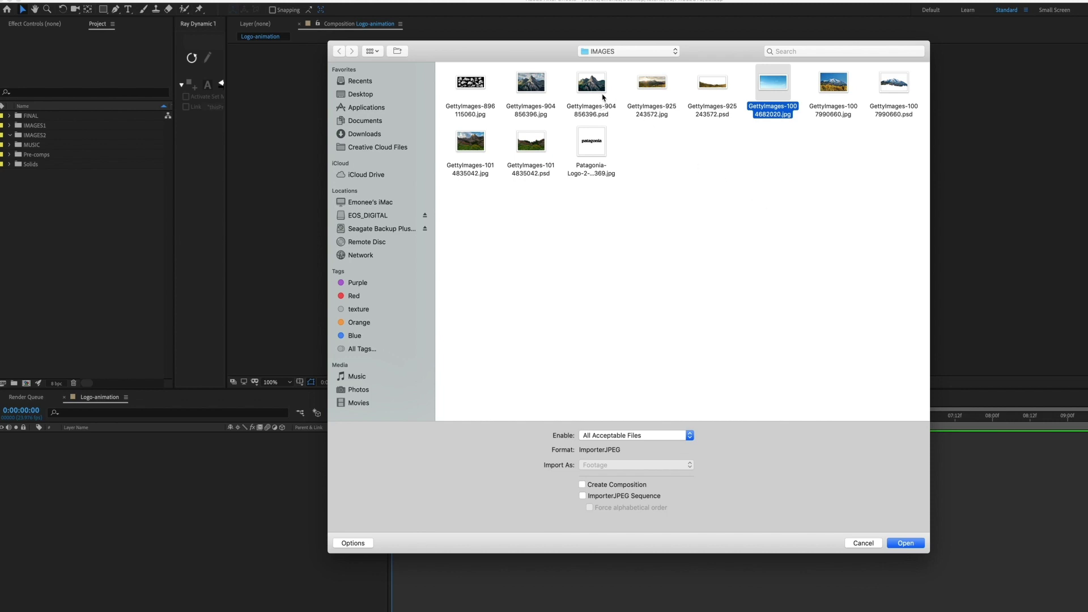
left_click(600, 92, "super")
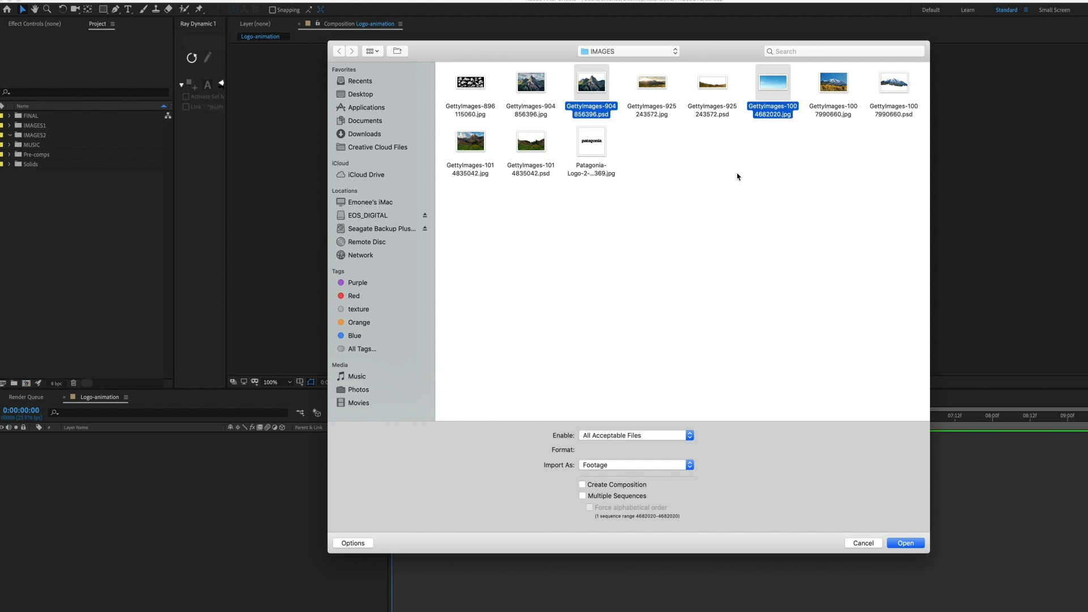
left_click(907, 543)
Open GettyImages-1014835042.psd for import, setting the import kind to Footage with a single chosen layer instead of merged layers.
left_click(85, 0)
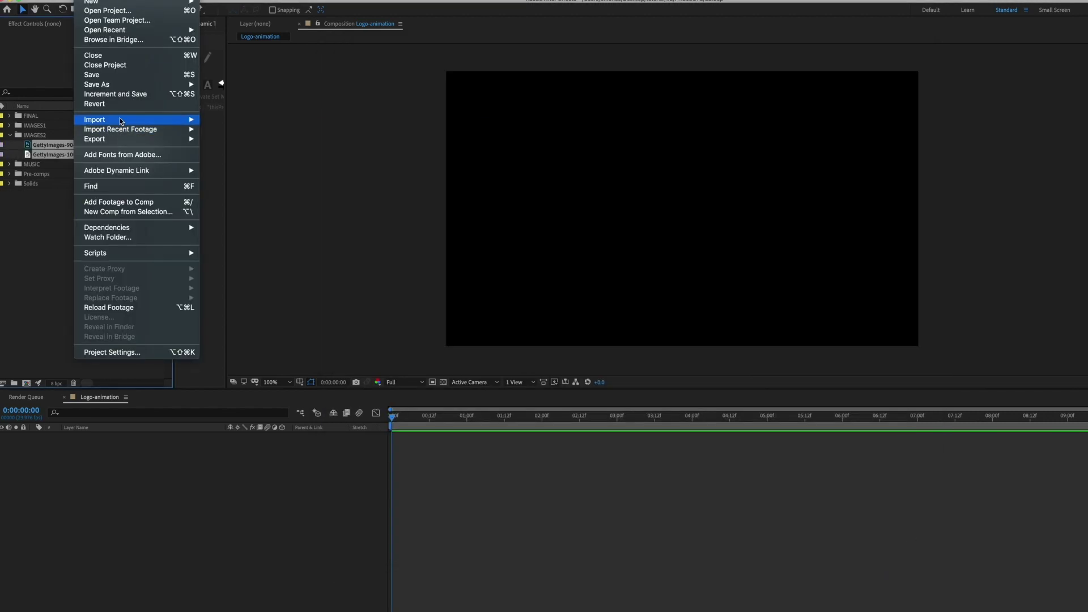
mouse_move(136, 120)
left_click(242, 121)
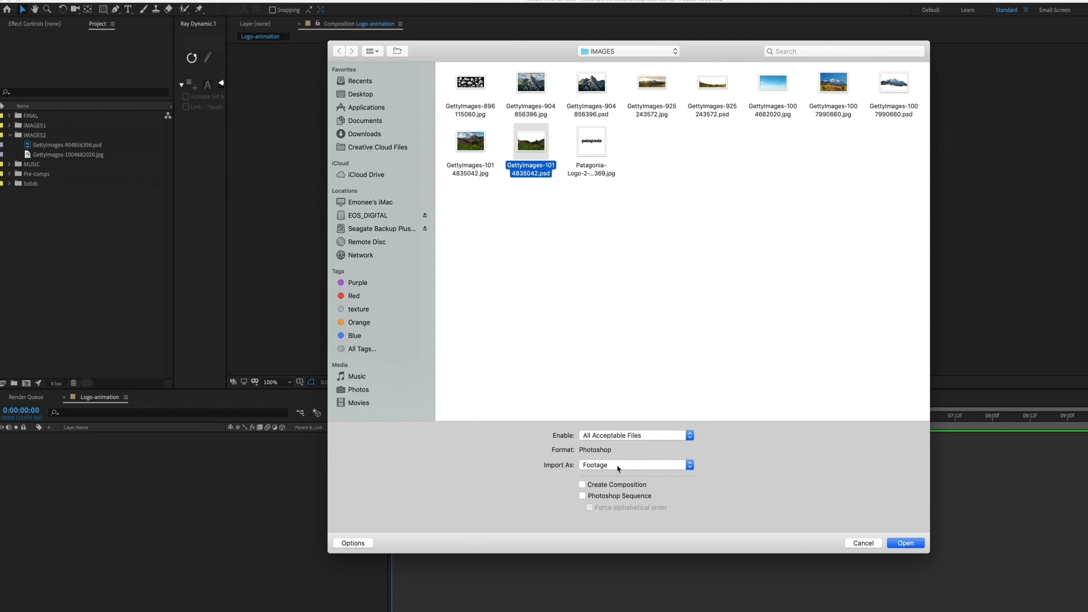
left_click(905, 543)
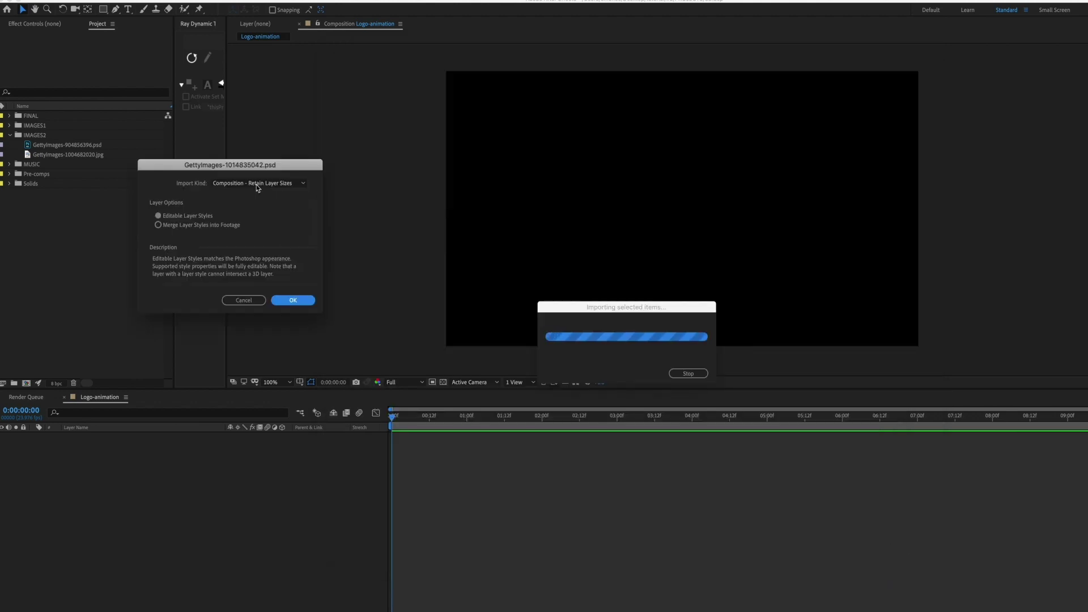
left_click(249, 182)
left_click(261, 192)
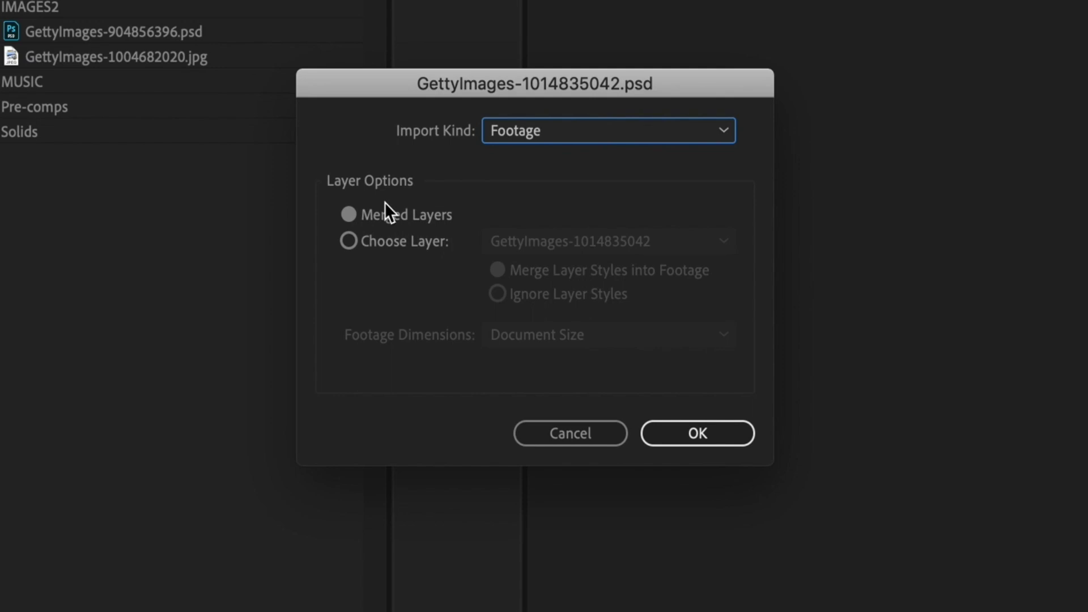
left_click(399, 242)
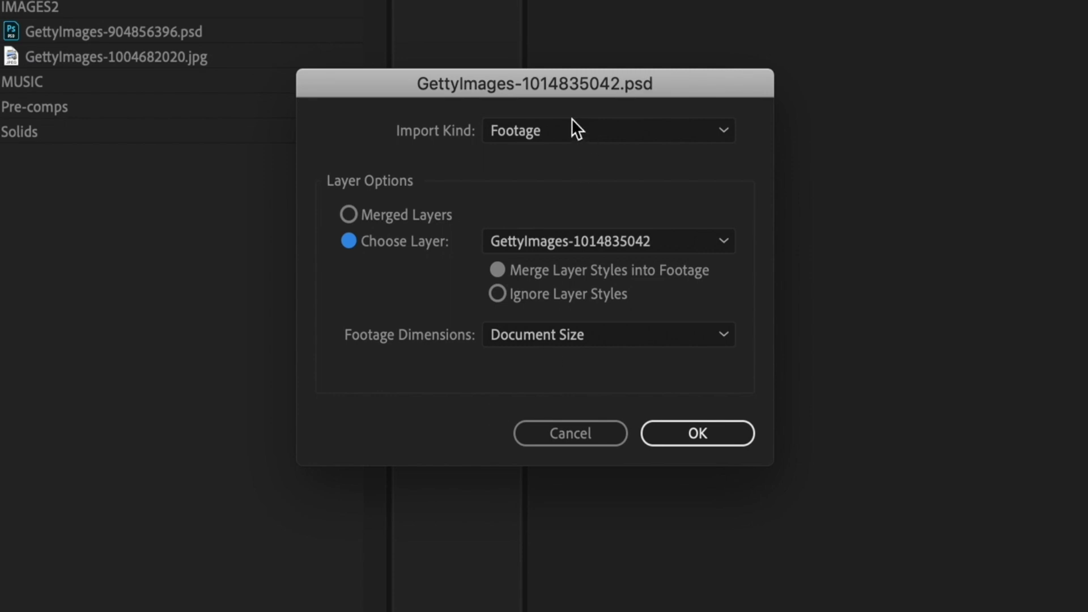
left_click(602, 127)
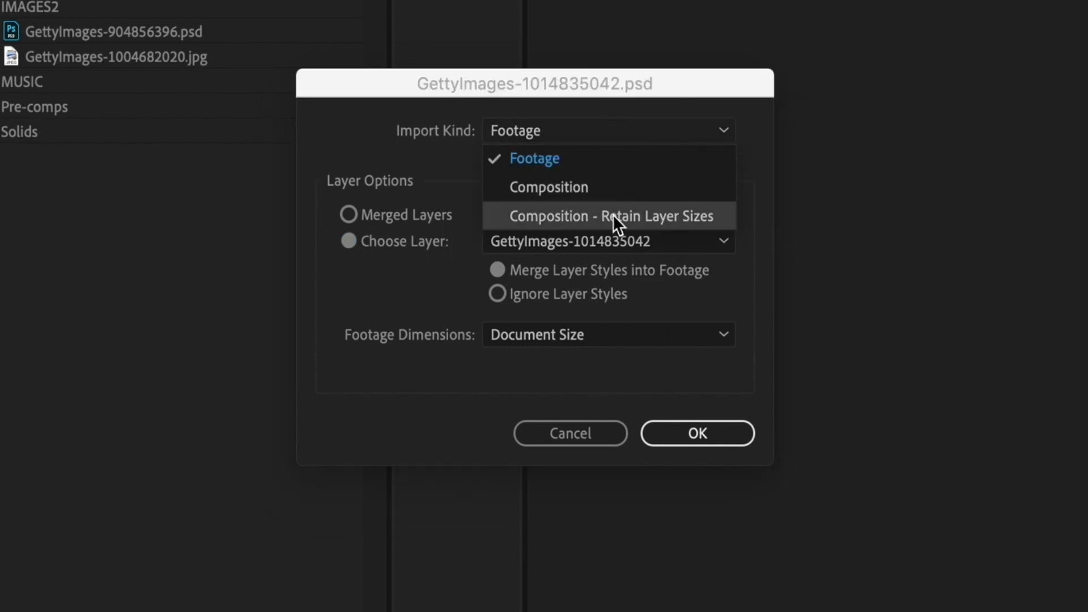
left_click(646, 228)
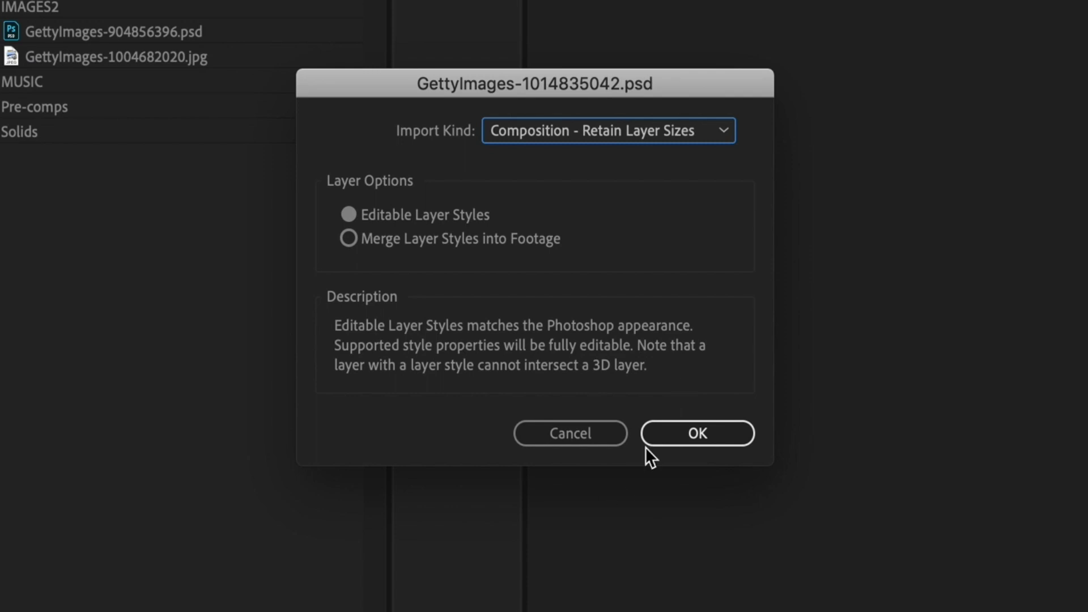
left_click(635, 135)
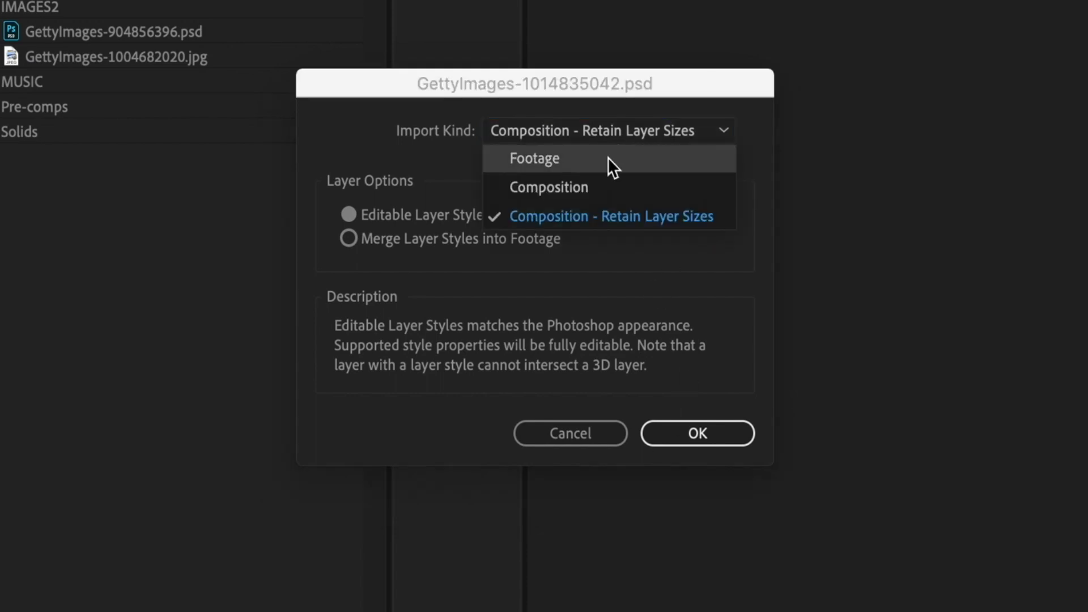
left_click(607, 159)
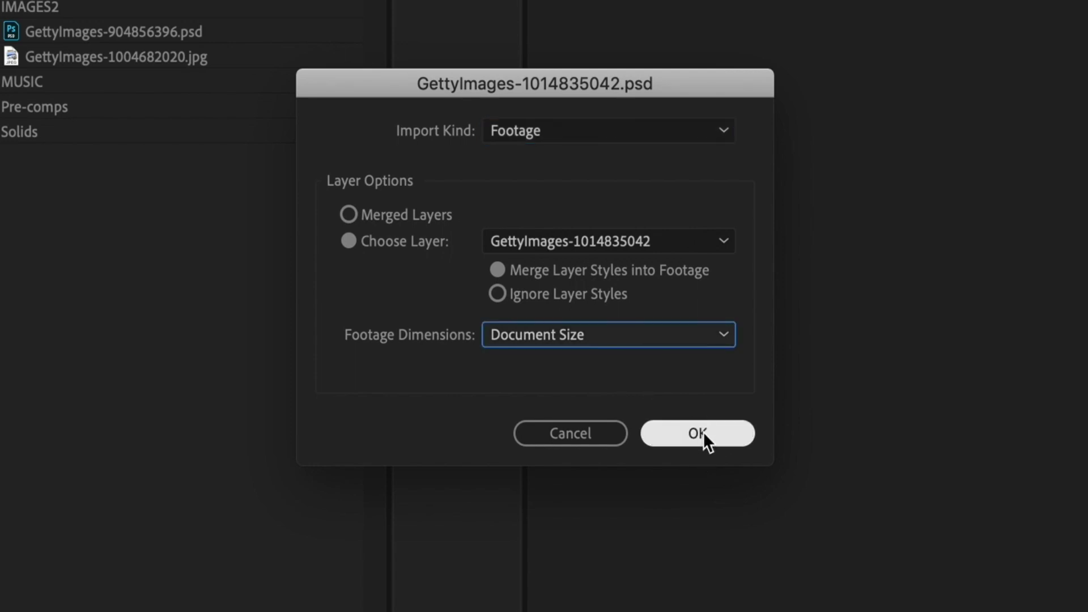
left_click(626, 247)
left_click(590, 268)
left_click(698, 433)
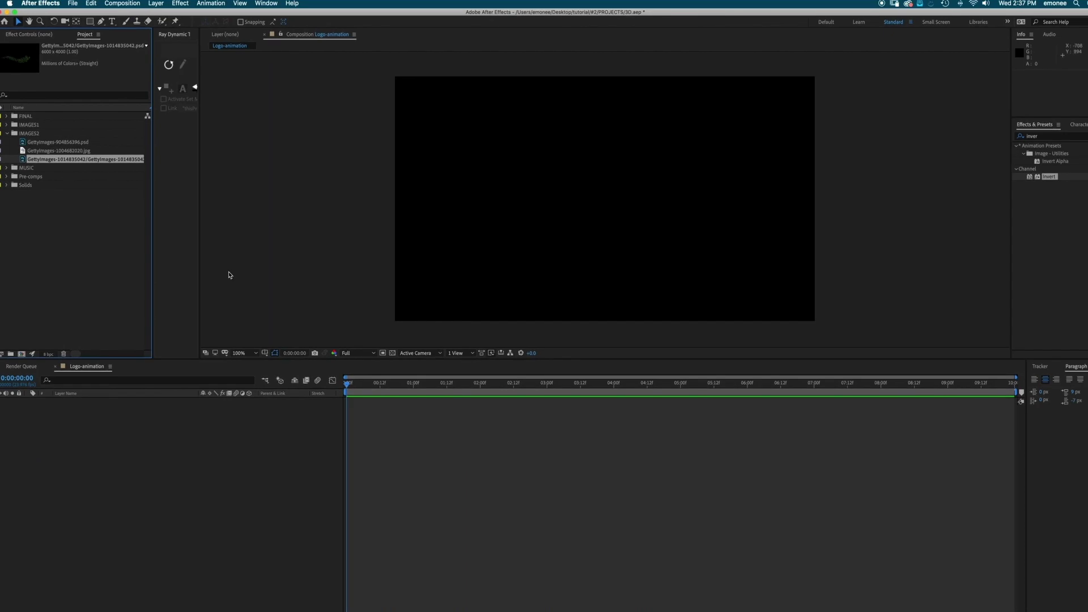
Import GettyImages-1014835042.psd again as footage, choosing Layer 0 at document size.
left_click(73, 3)
mouse_move(98, 119)
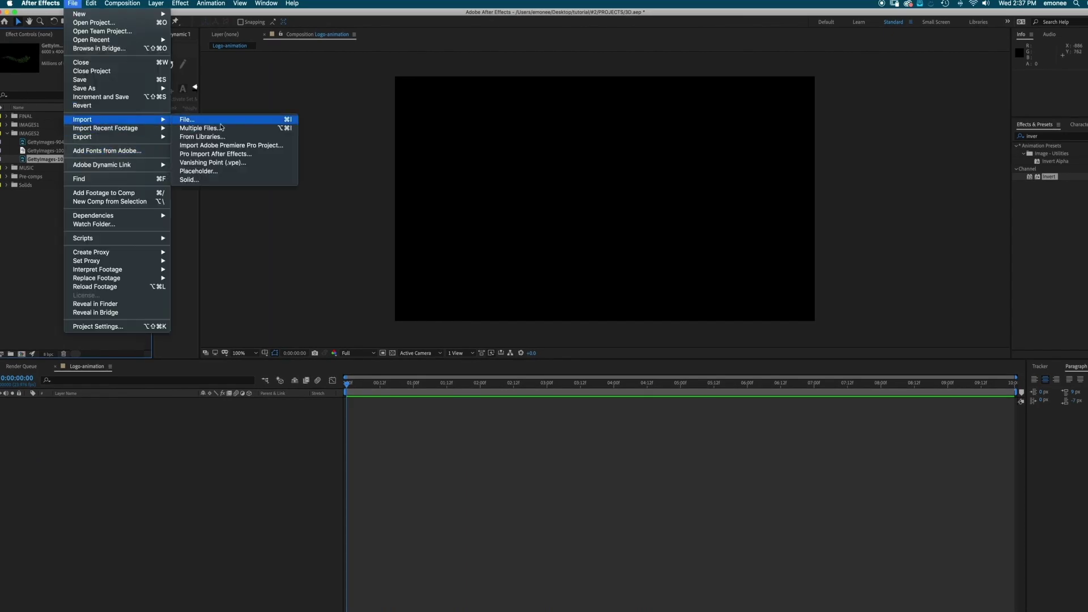
left_click(230, 126)
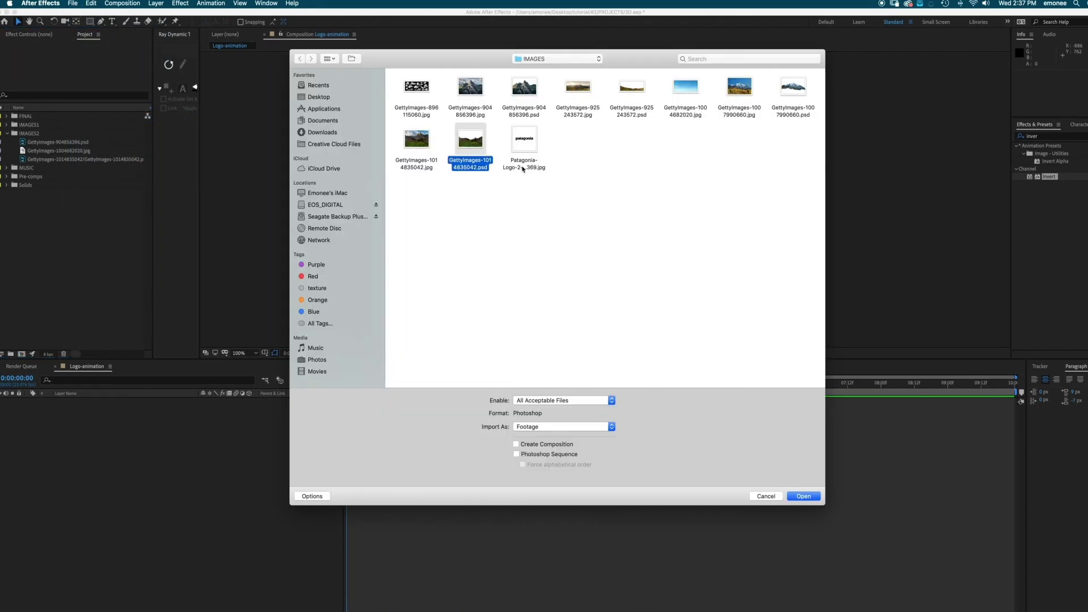
left_click(799, 493)
left_click(162, 214)
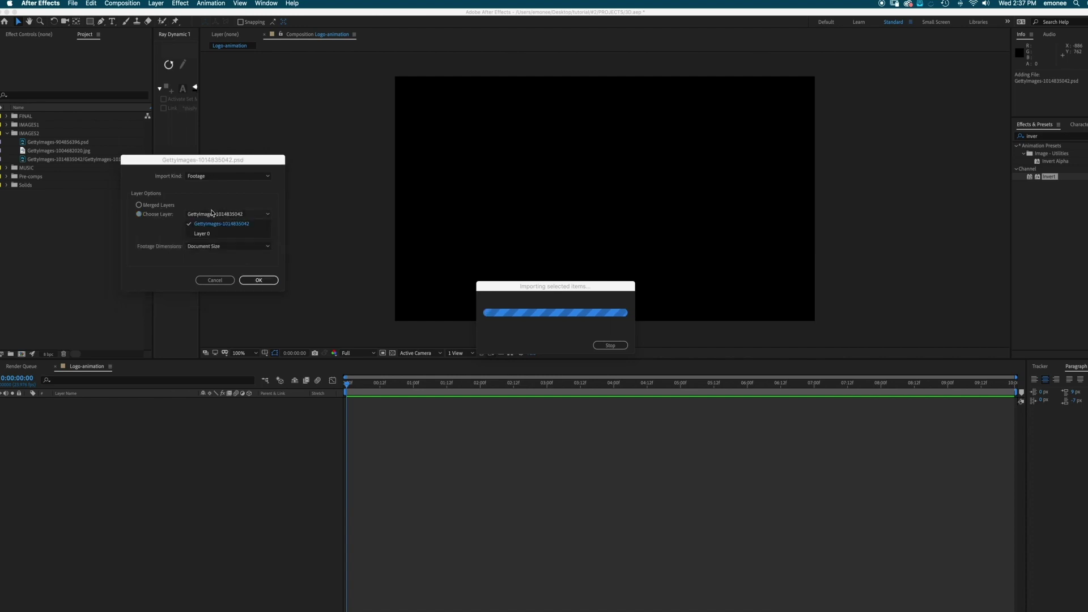
left_click(266, 281)
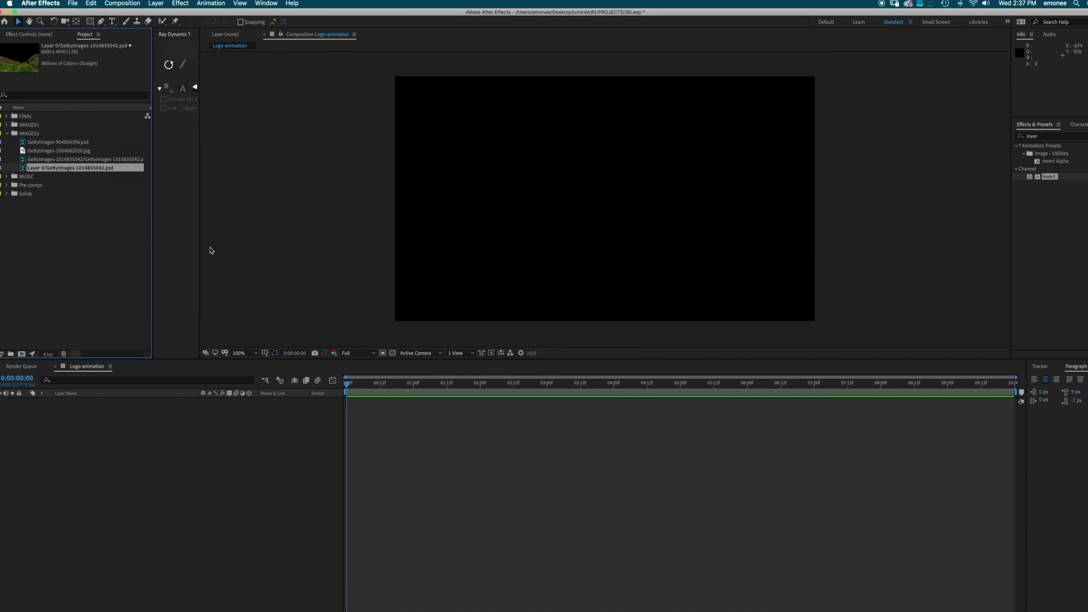
Add all four imported images from the IMAGES2 folder to the Logo-animation timeline as layers.
left_click(85, 142, "shift")
left_click_drag(85, 142, 93, 452)
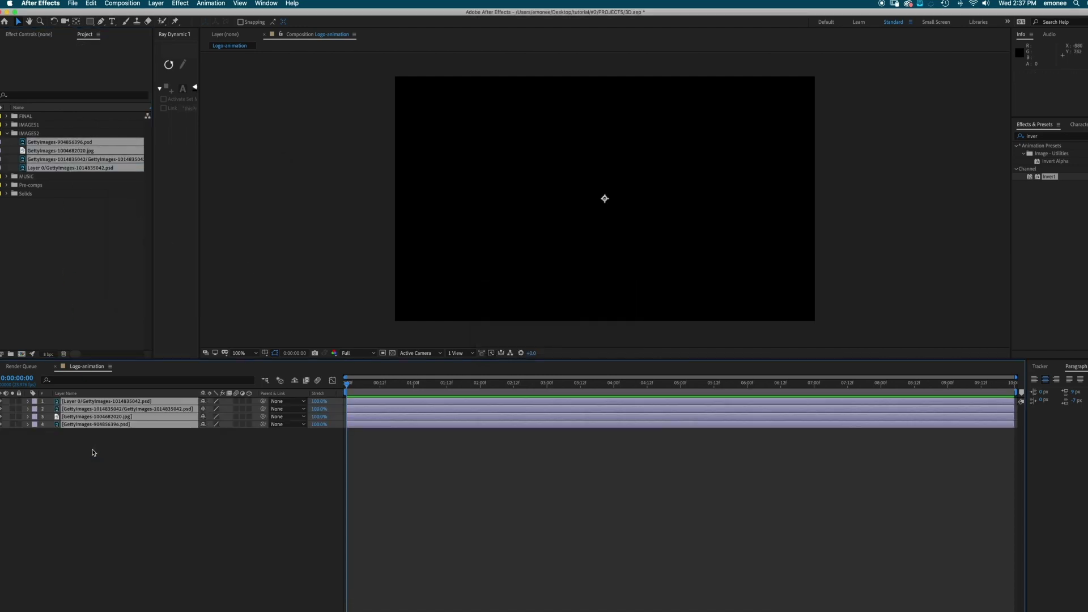
Show the Scale property of all four selected image layers and scale them down together to 40%.
key("s")
left_click_drag(221, 409, 189, 409)
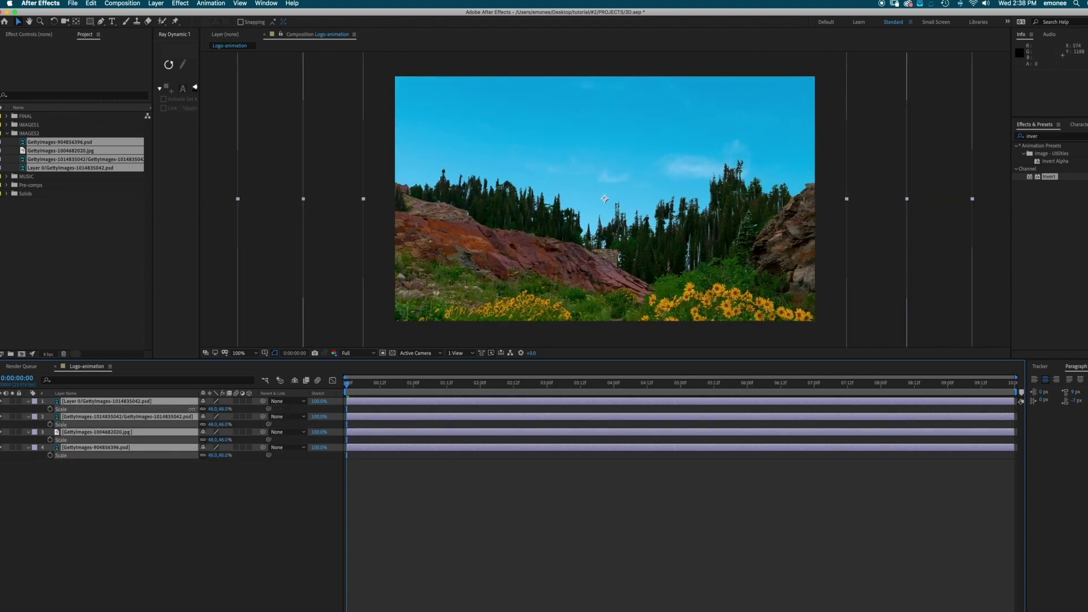
Move the GettyImages-1004682020.jpg sky layer to the bottom of the layer stack and scale it to 32%.
left_click(126, 432)
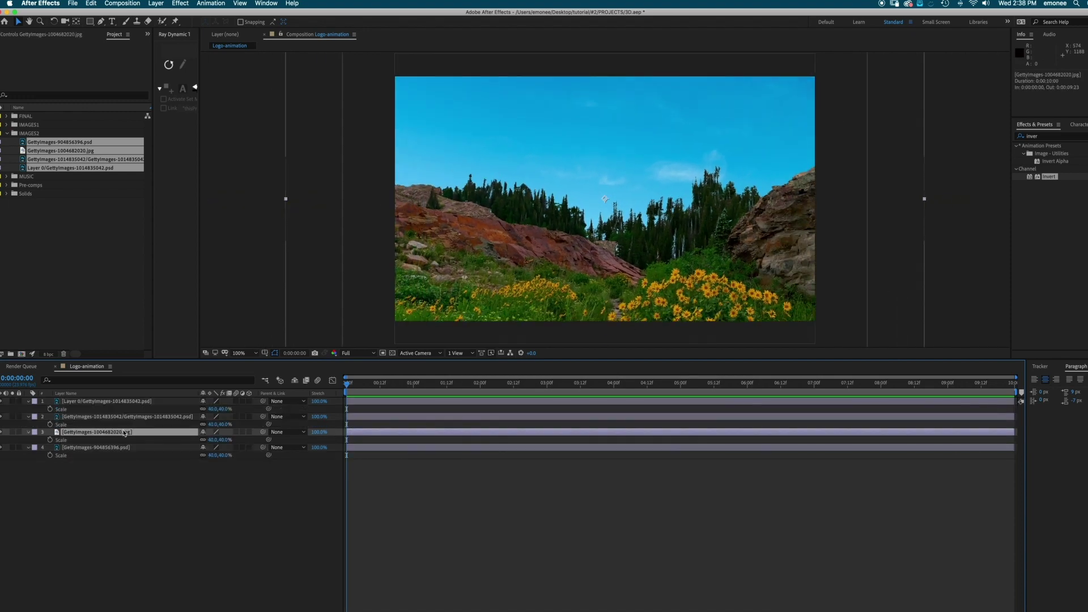
left_click_drag(123, 433, 118, 483)
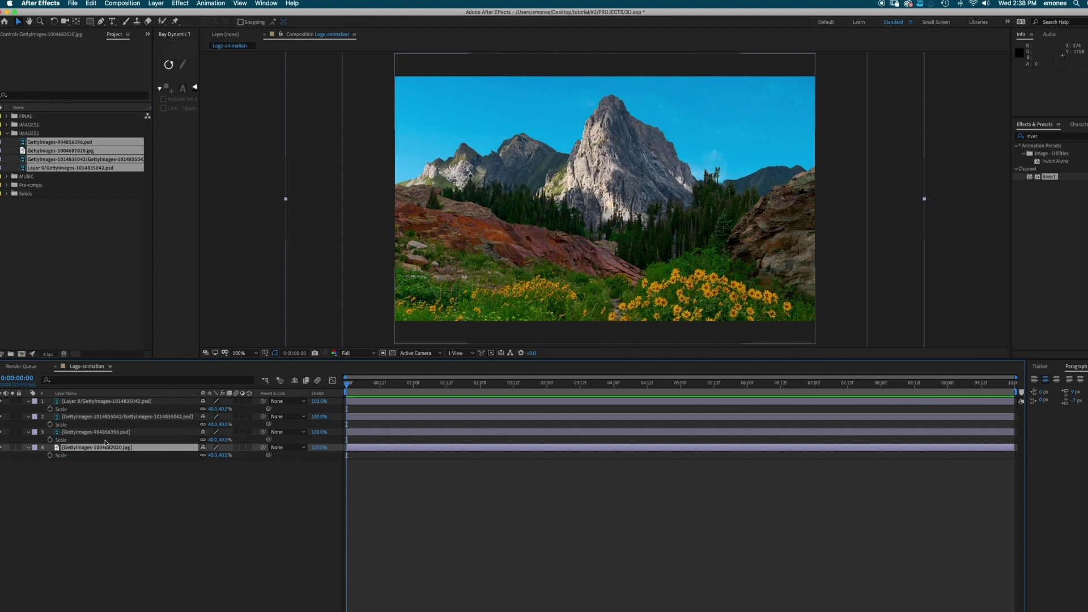
left_click_drag(213, 455, 203, 455)
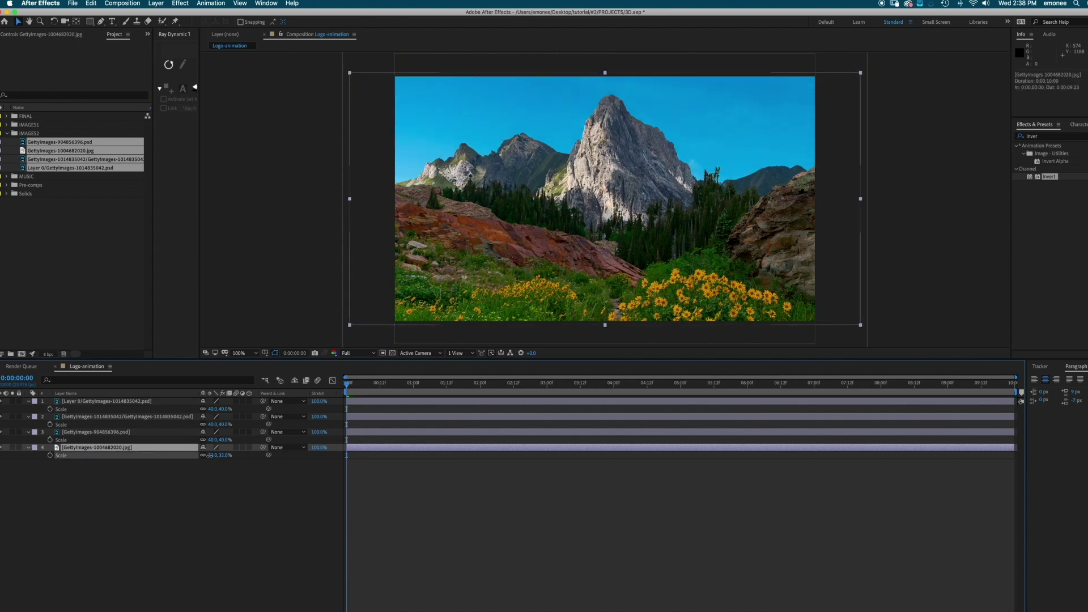
Rename the Layer 0/GettyImages-1014835042.psd layer to foreground, toggling its visibility to identify it.
left_click(121, 432)
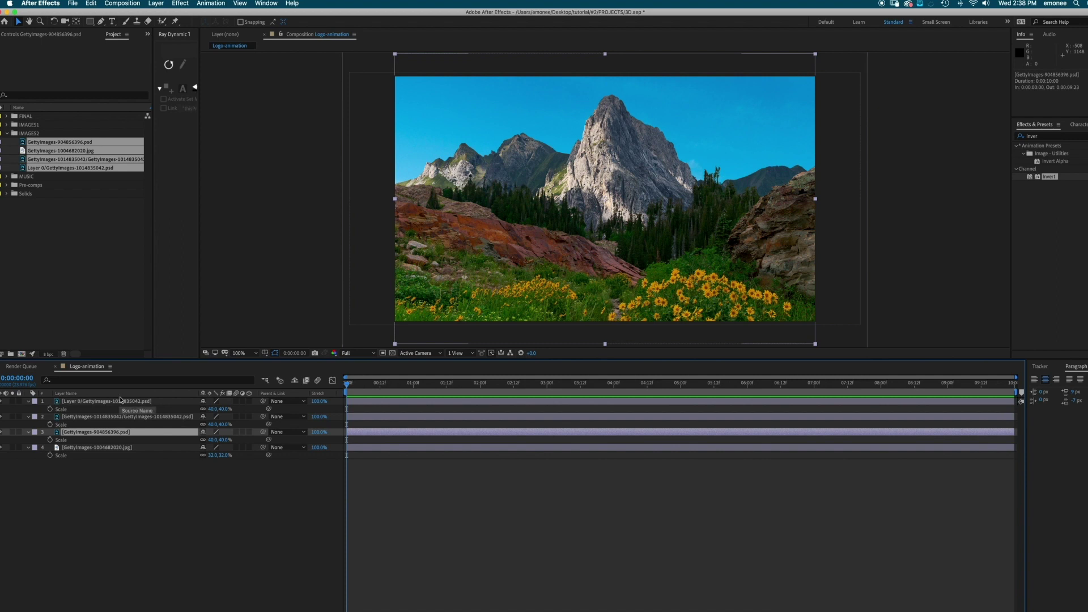
left_click(120, 401)
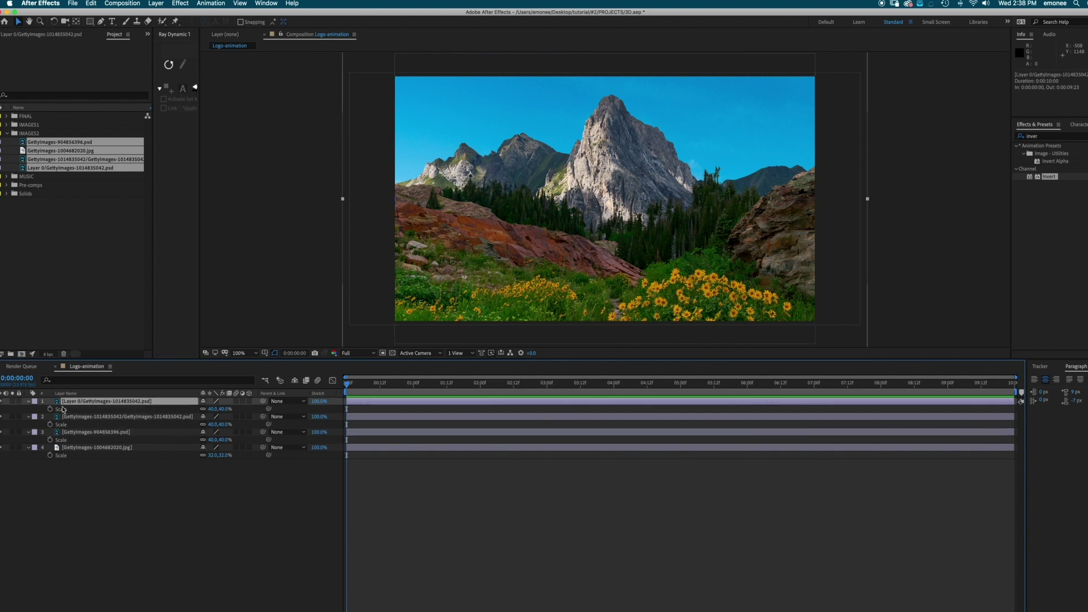
left_click(2, 402)
left_click(1, 402)
left_click(112, 410)
key("Return")
type("foregro")
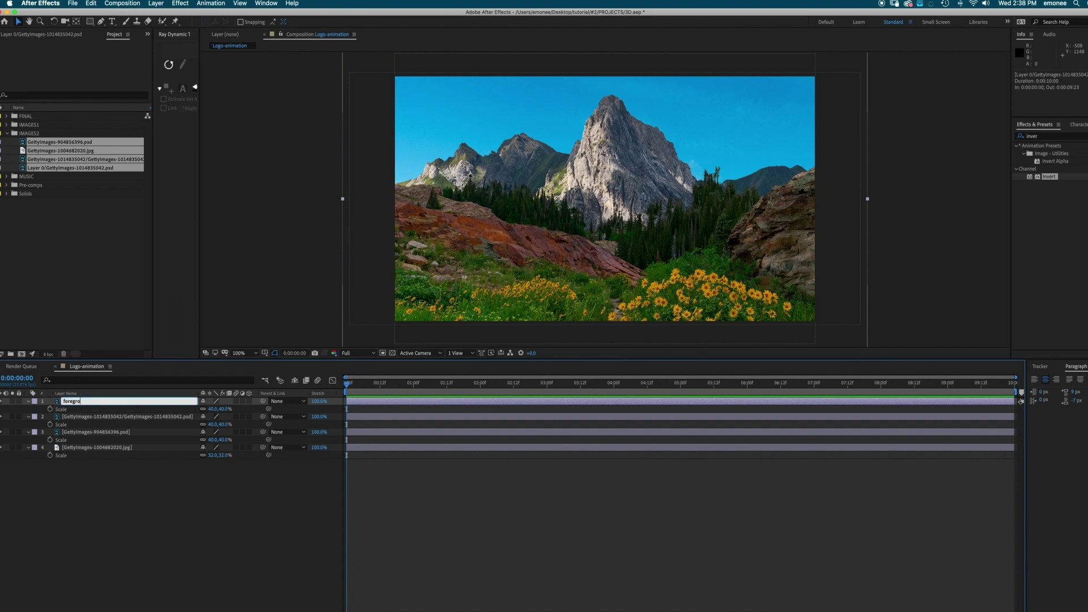
type("und")
key("Return")
Solo the second GettyImages-1014835042.psd layer to identify it and rename it trees.
left_click(12, 417)
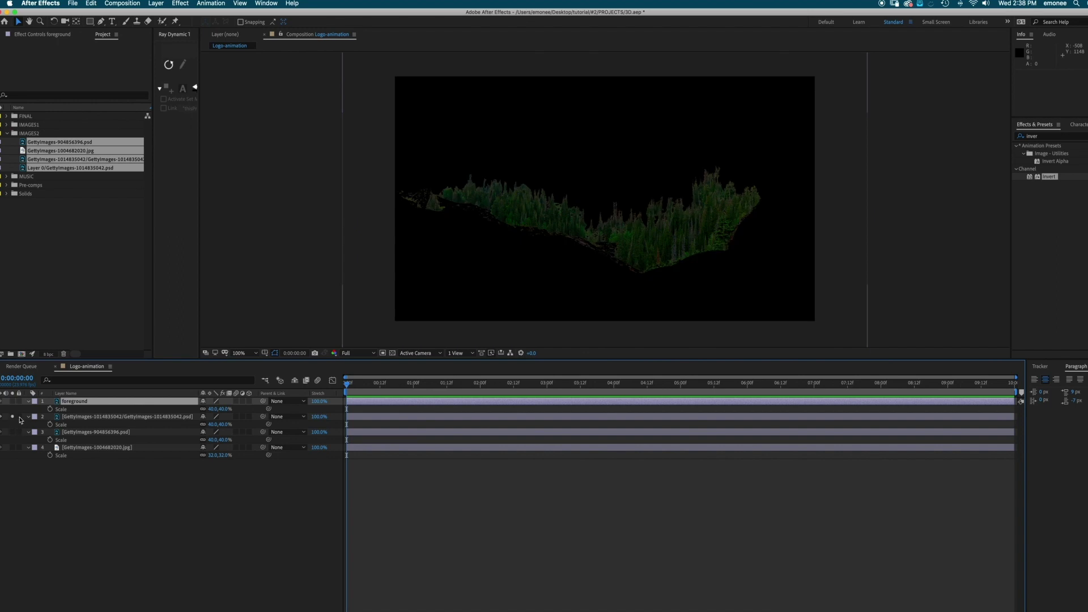
left_click(127, 418)
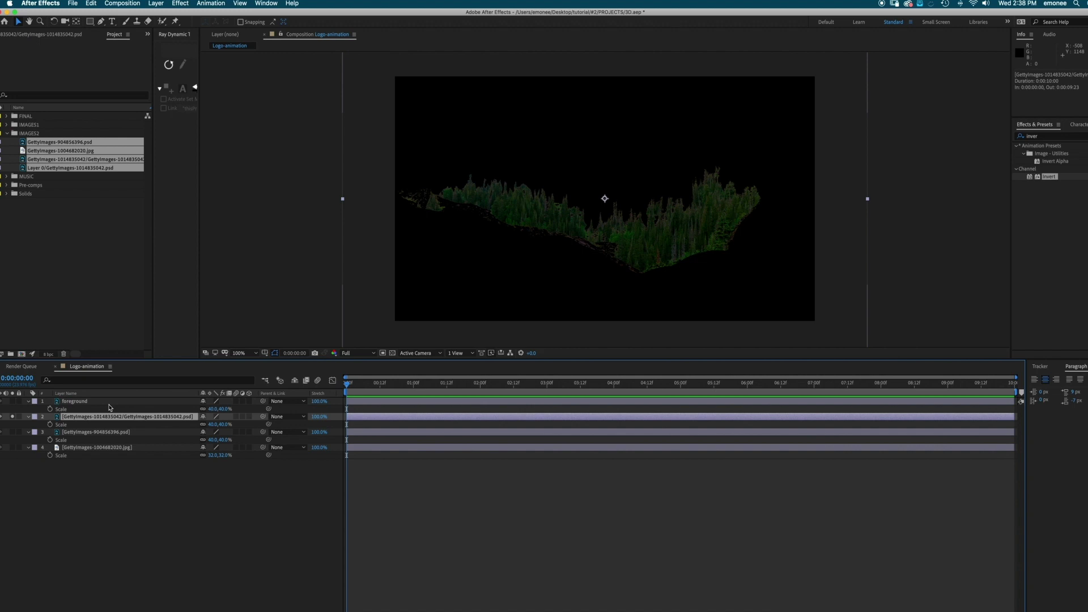
key("Return")
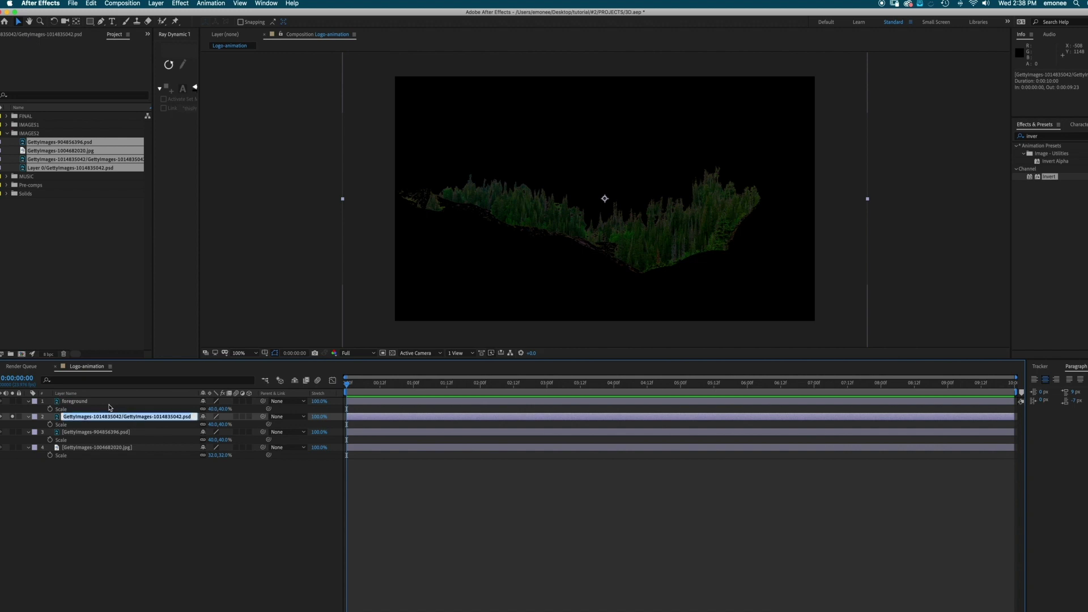
type("trees")
key("Return")
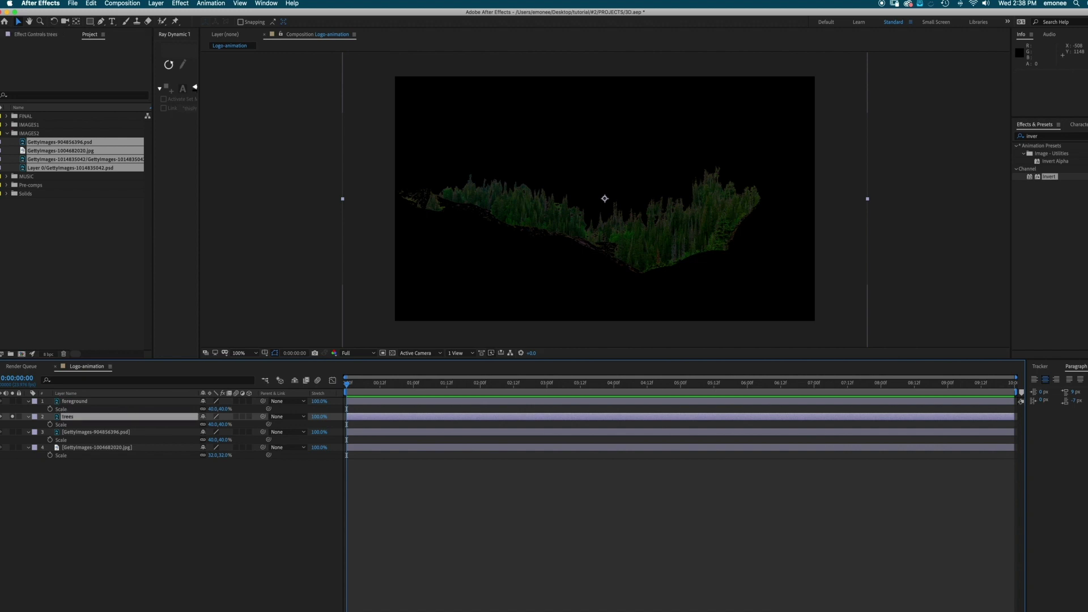
Switch the solo from the trees layer to GettyImages-904856396.psd and rename that layer mountains.
left_click(12, 432)
left_click(12, 417)
left_click(98, 434)
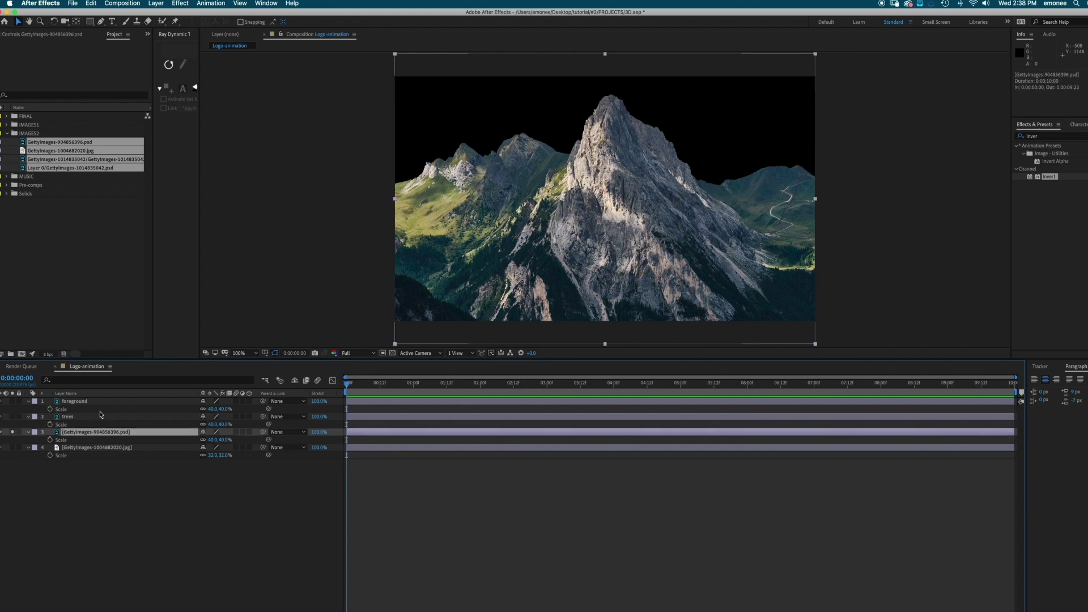
key("Return")
type("mountains")
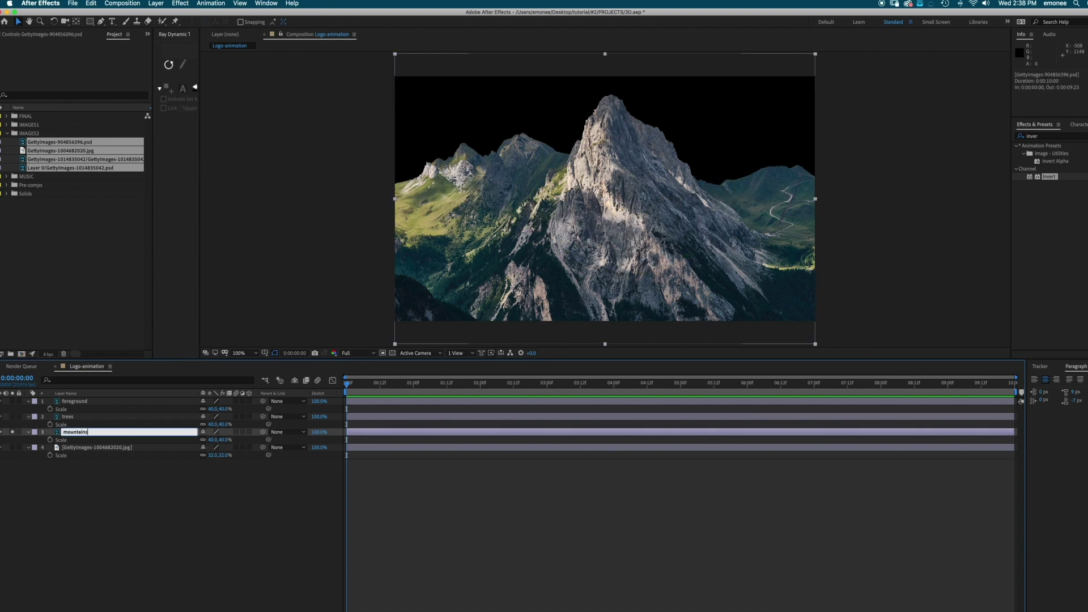
key("Return")
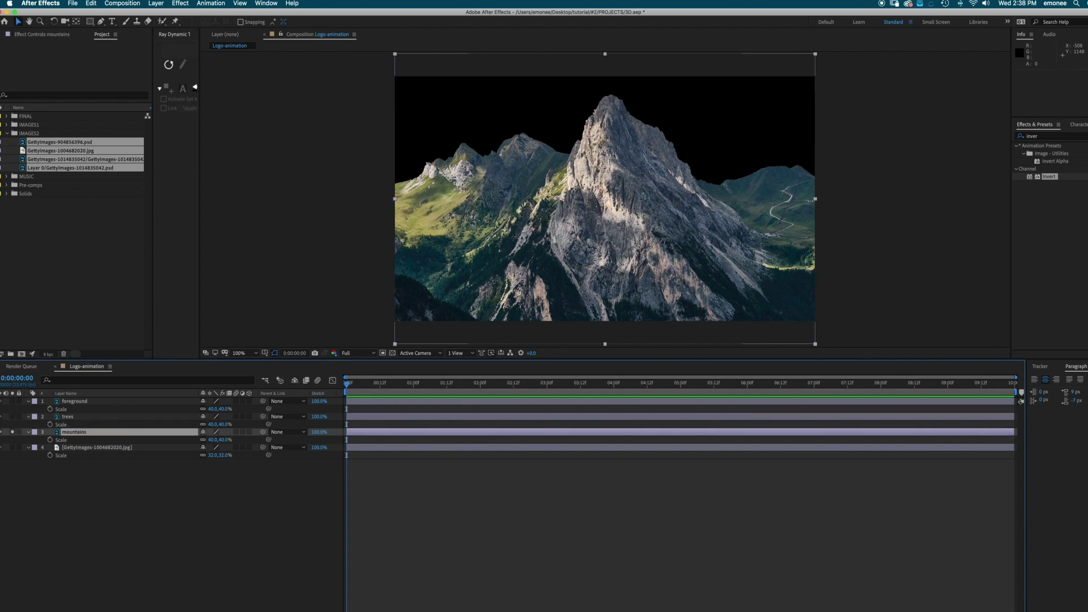
Switch the solo from the mountains layer to GettyImages-1004682020.jpg and rename that layer sky.
left_click(12, 432)
left_click(12, 447)
left_click(126, 447)
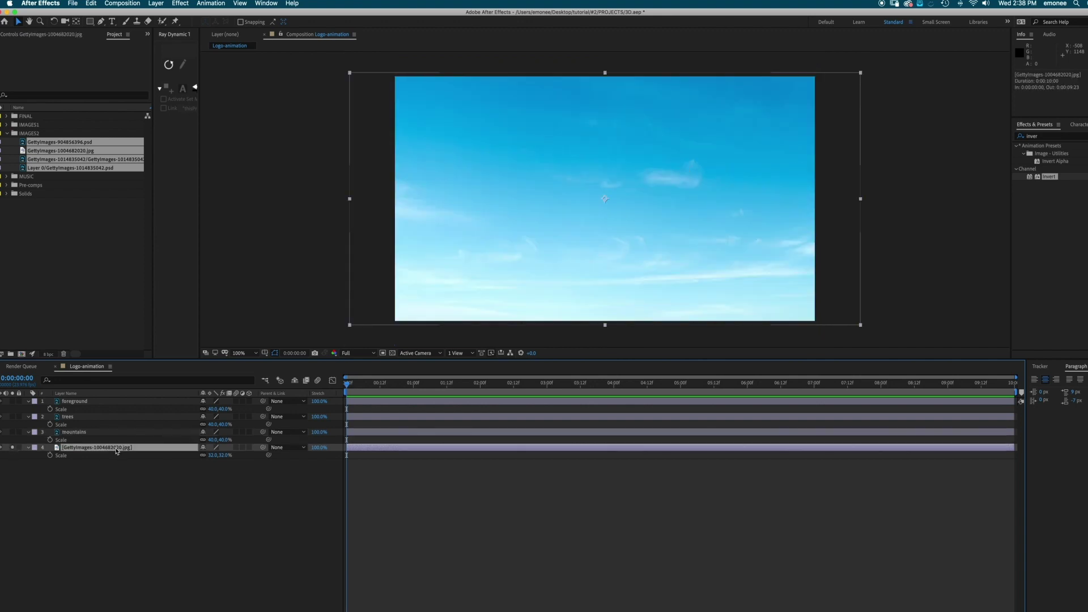
key("Return")
type("sky")
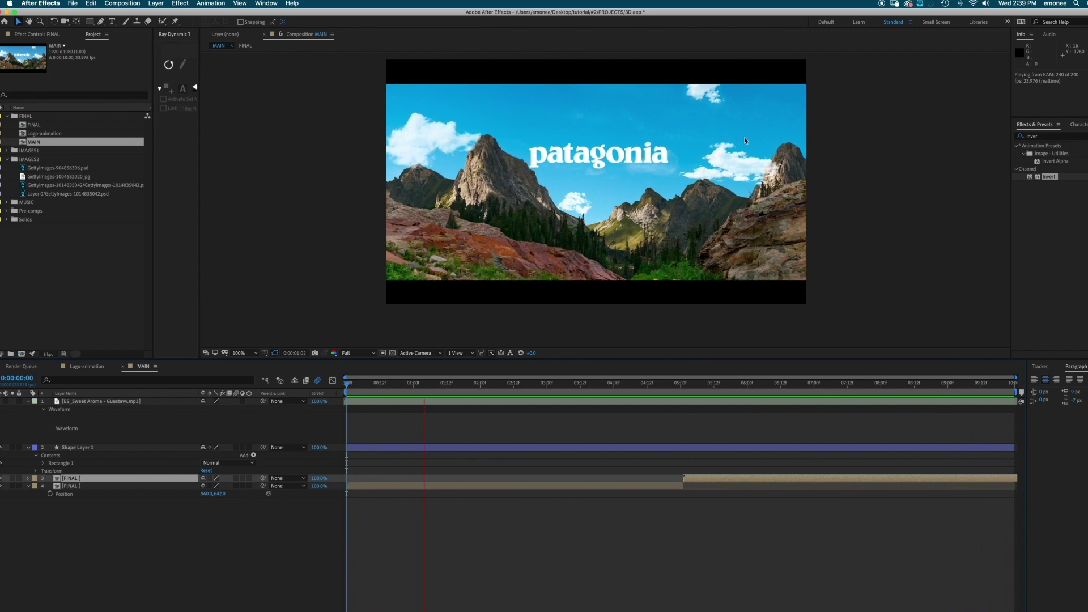
Stop the MAIN composition preview and import the cloud image GettyImages-896115060.jpg into the IMAGES2 folder.
key("space")
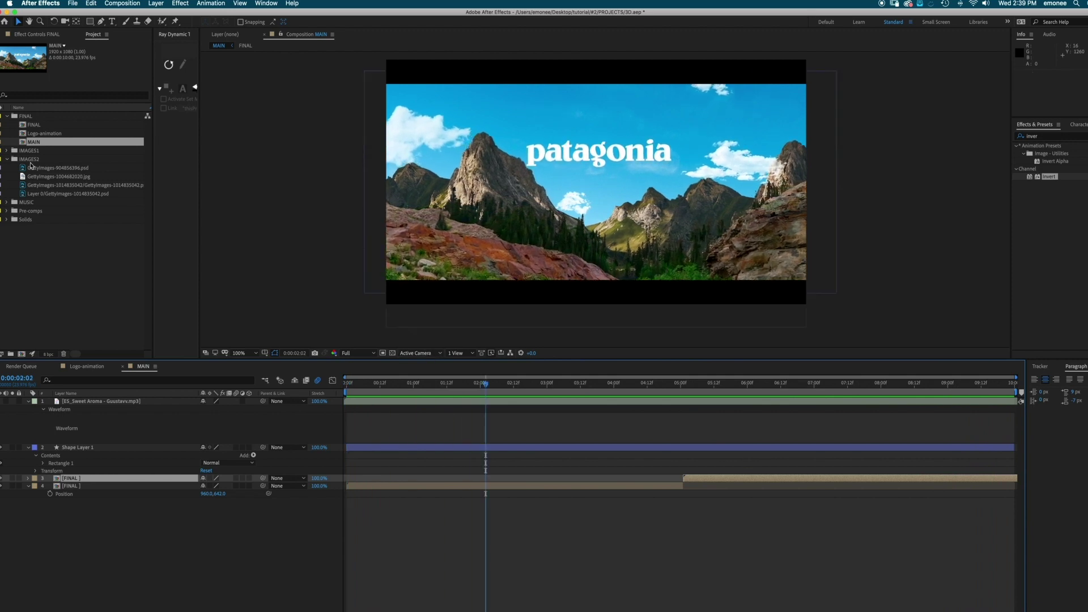
double_click(34, 159)
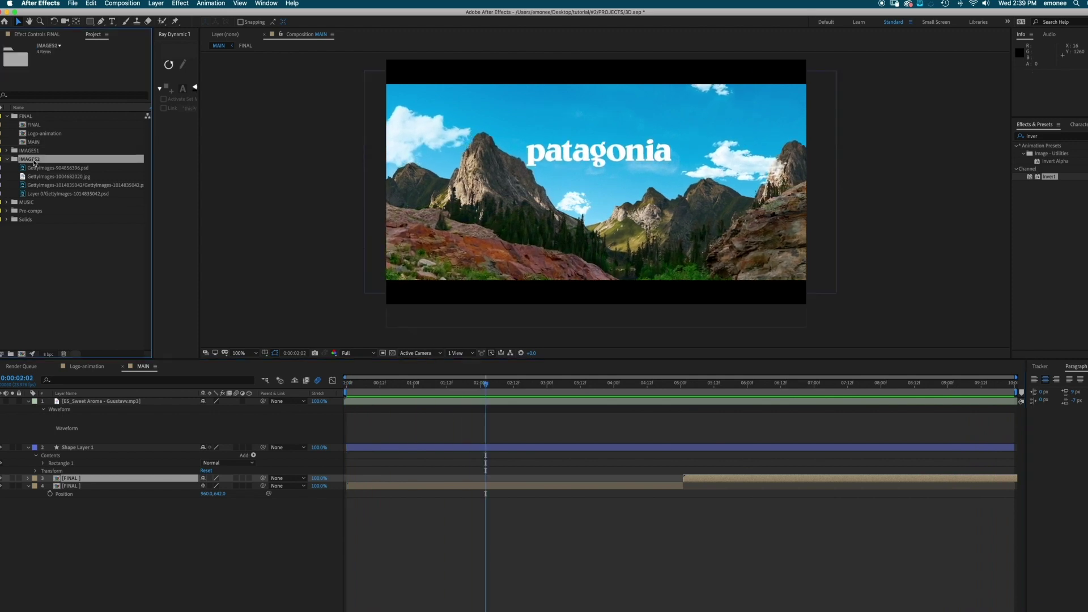
left_click(79, 4)
mouse_move(104, 120)
left_click(245, 121)
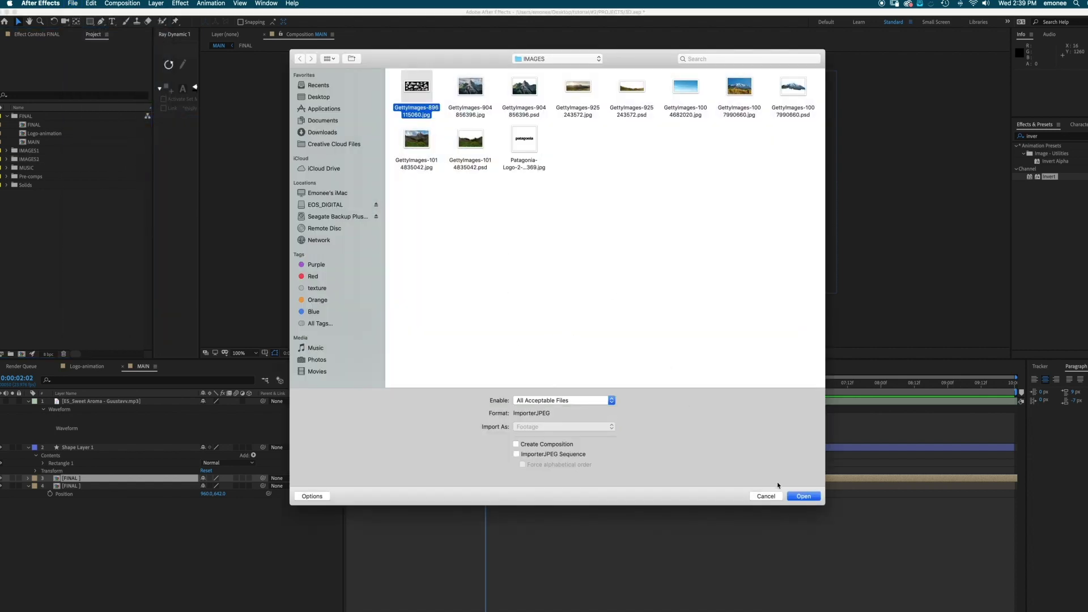
left_click(802, 497)
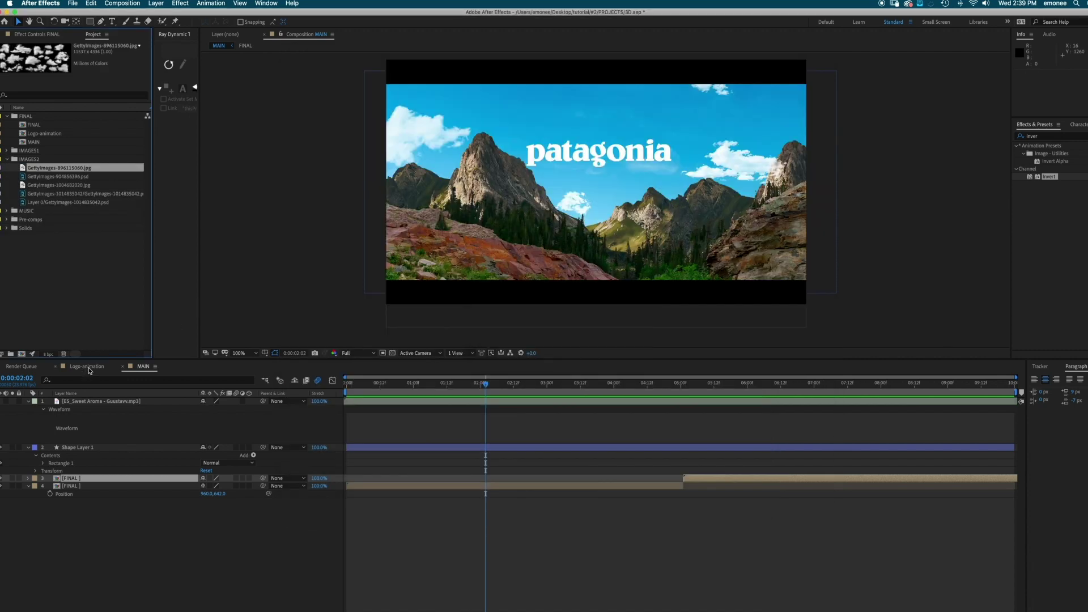
Add the imported cloud image to the Logo-animation composition as the topmost layer, rename it clouds, and hide it.
left_click(88, 366)
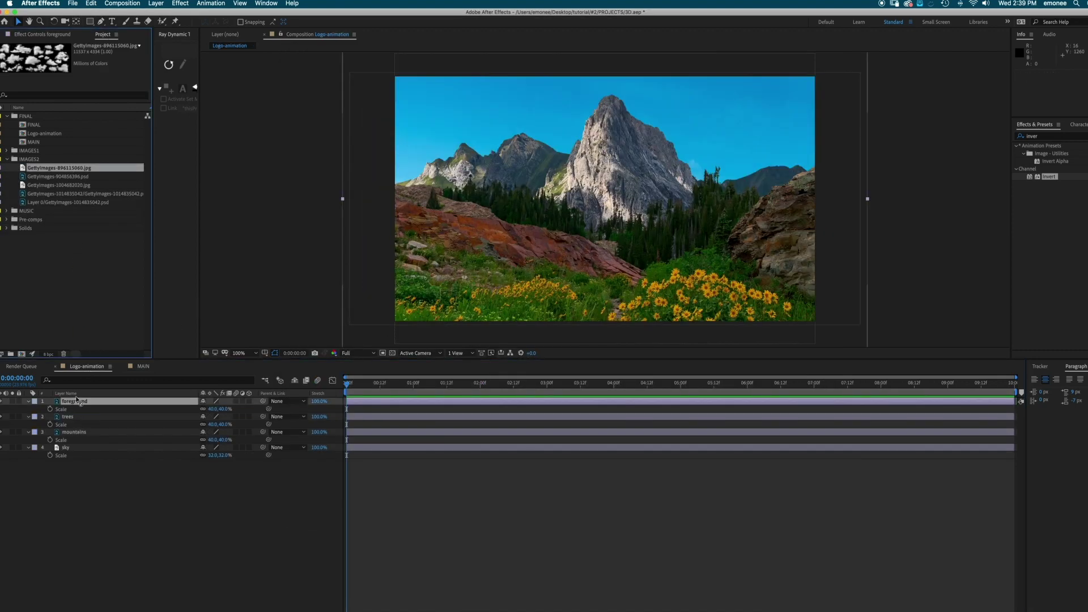
key("super+slash")
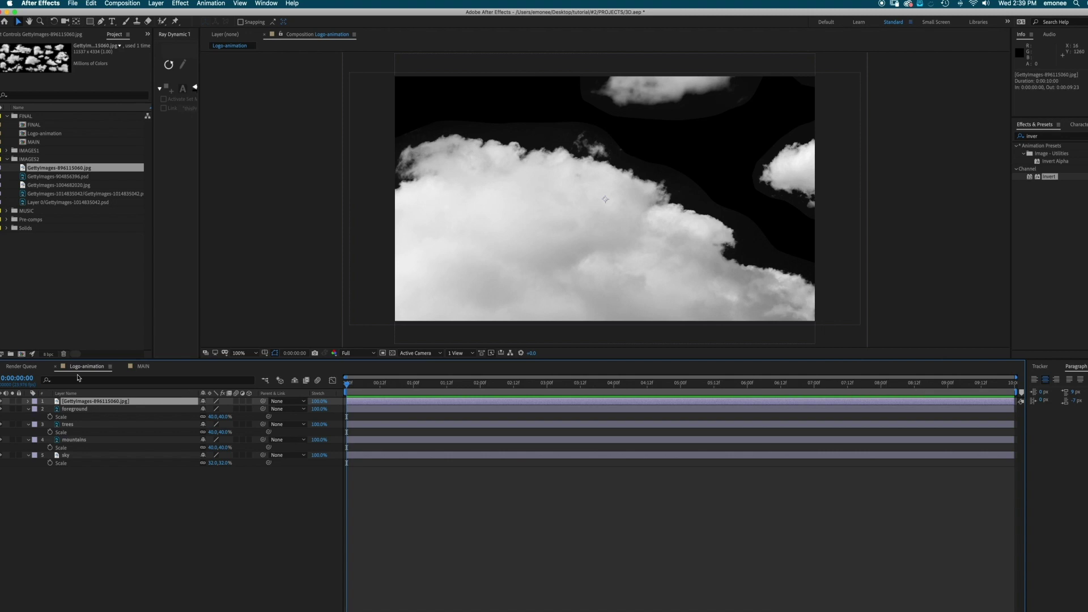
key("Return")
type("s")
type("loud")
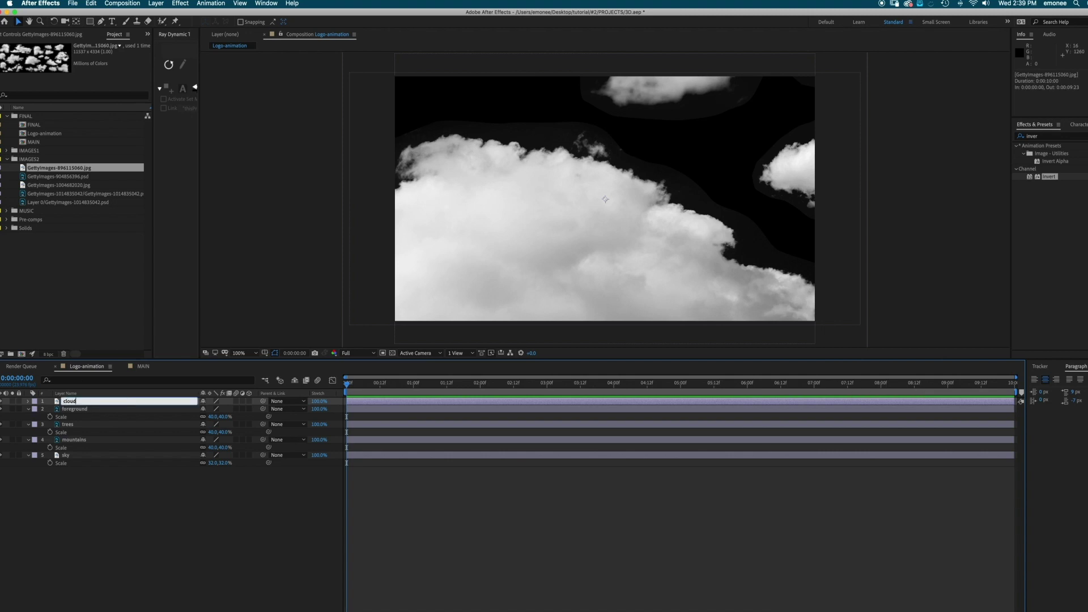
type("s")
key("Return")
left_click(3, 401)
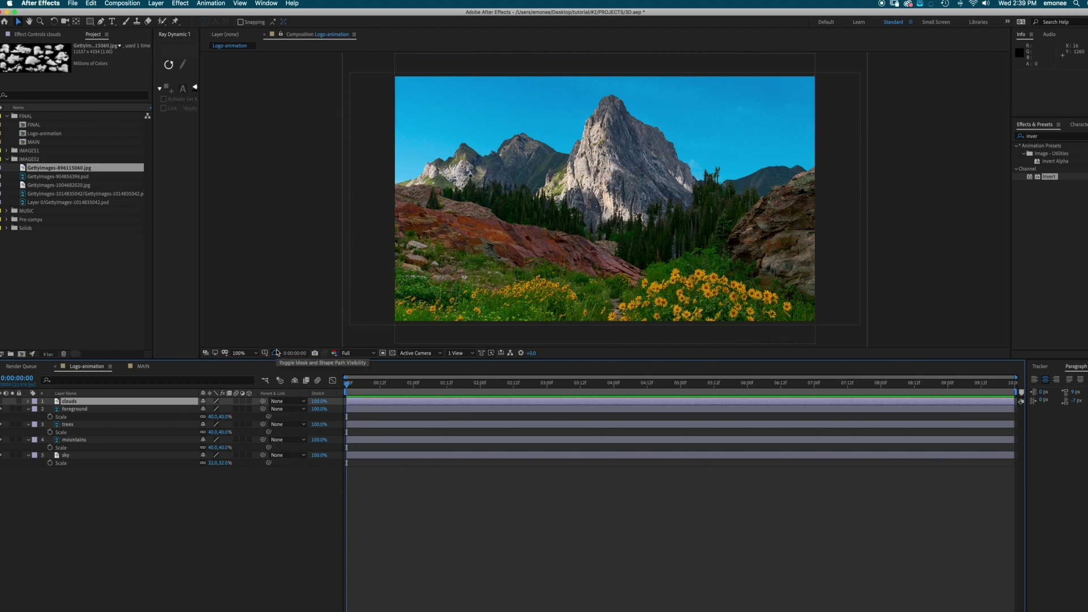
Turn the sky, mountains, trees, foreground and clouds layers into 3D layers.
left_click(275, 352)
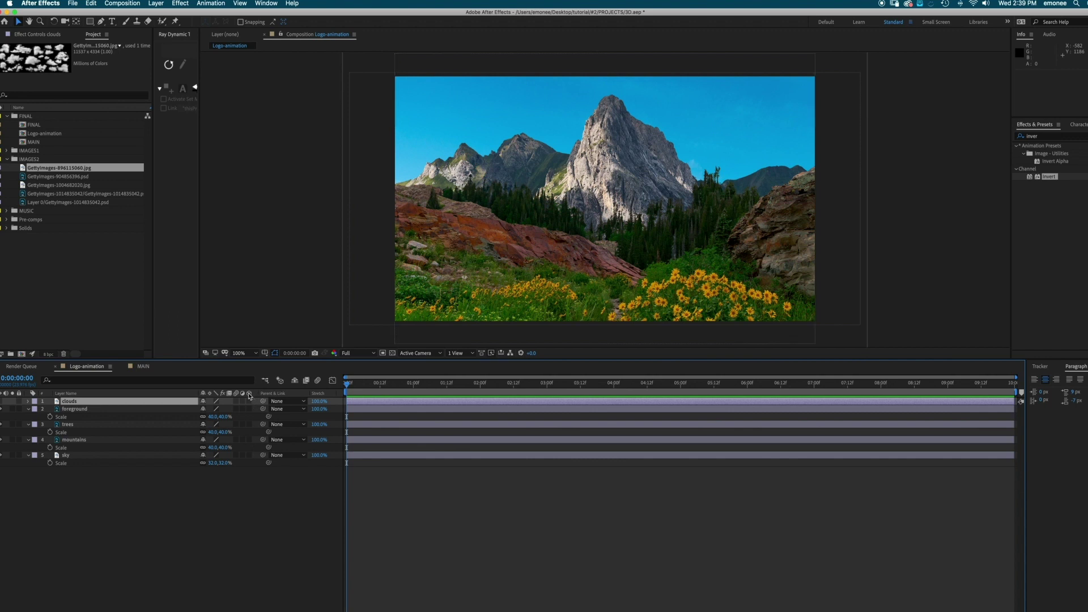
left_click(249, 456)
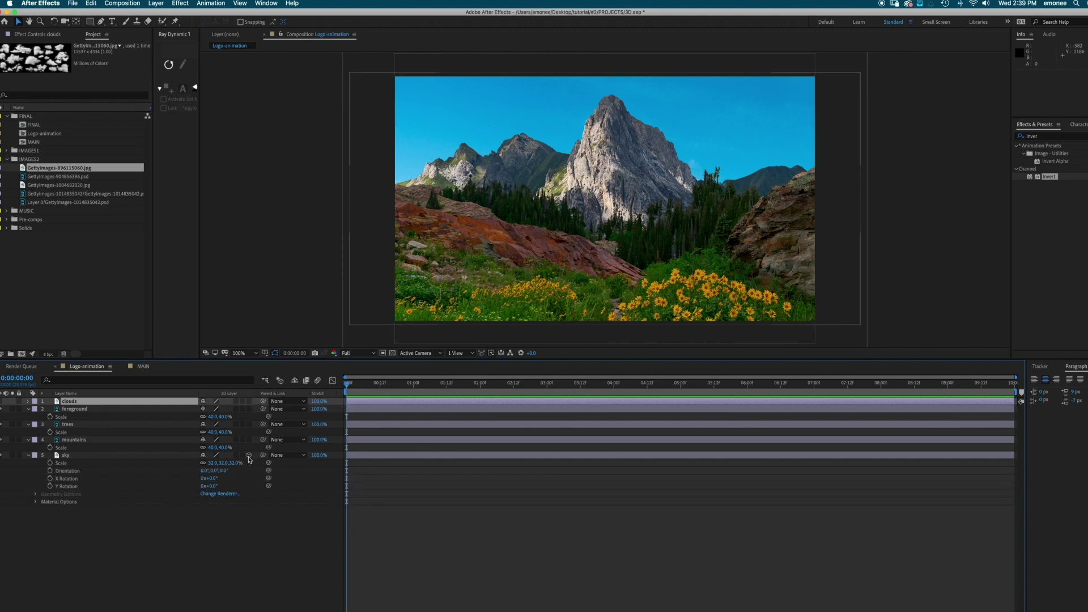
left_click_drag(248, 456, 249, 409)
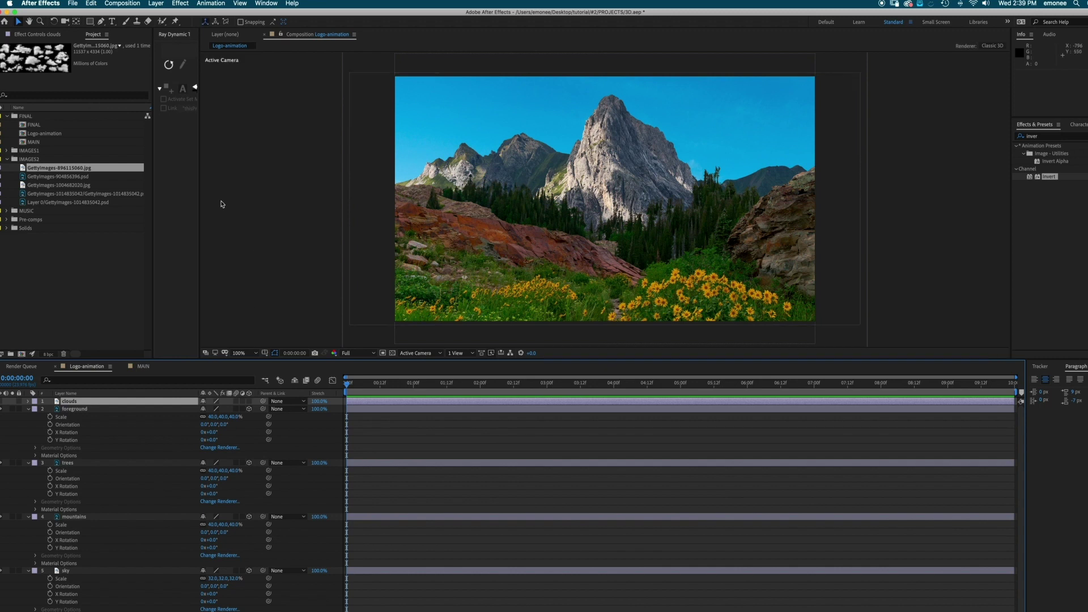
left_click(249, 401)
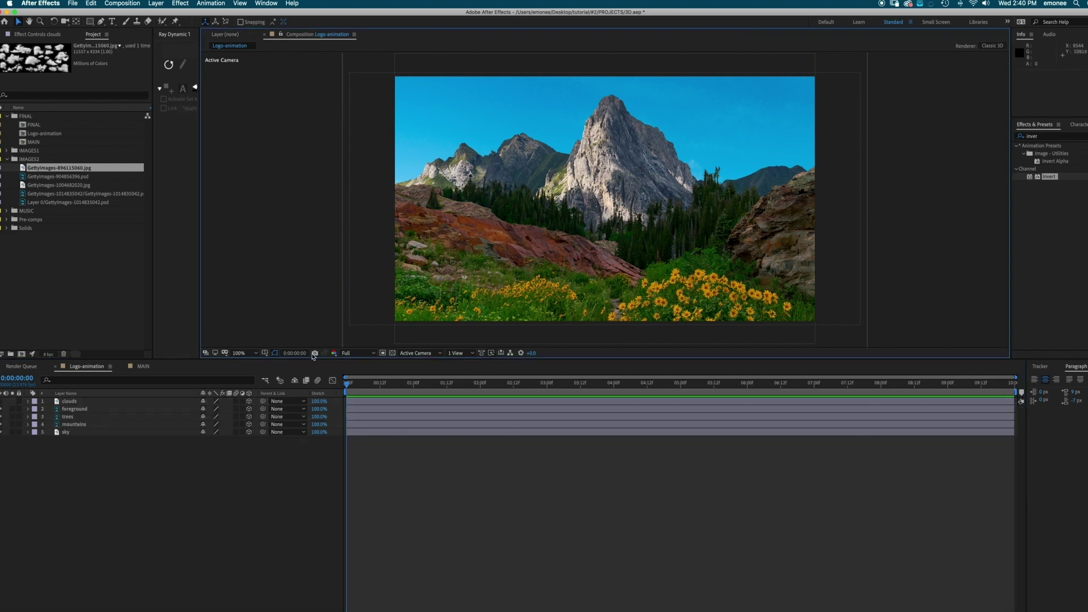
At 0:00:01:20, move the sky layer along its three axes to about position 1000, 456, 136.
left_click_drag(378, 386, 470, 389)
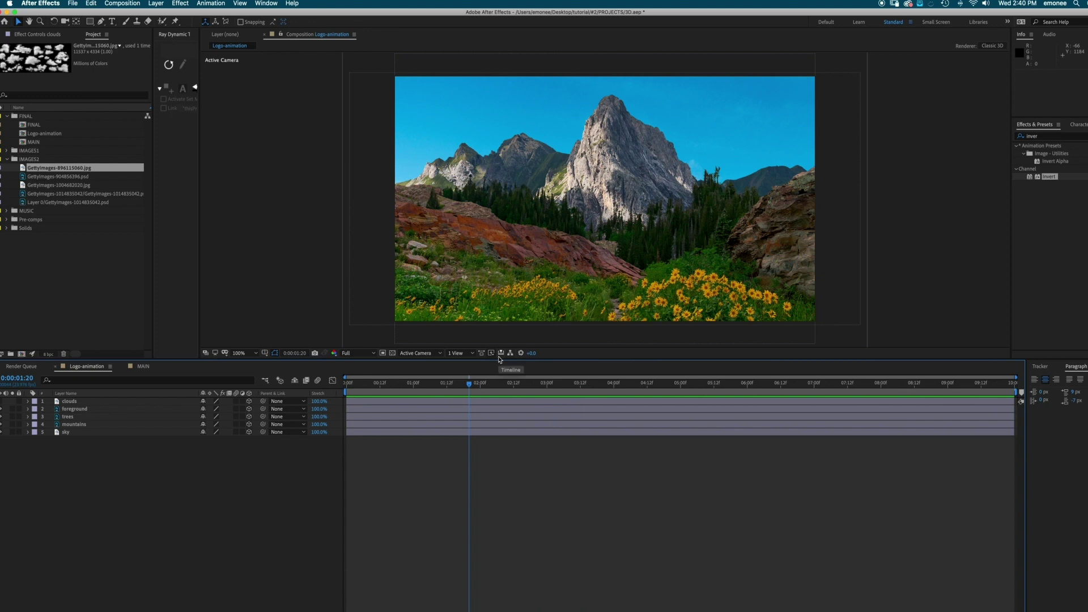
left_click(105, 433)
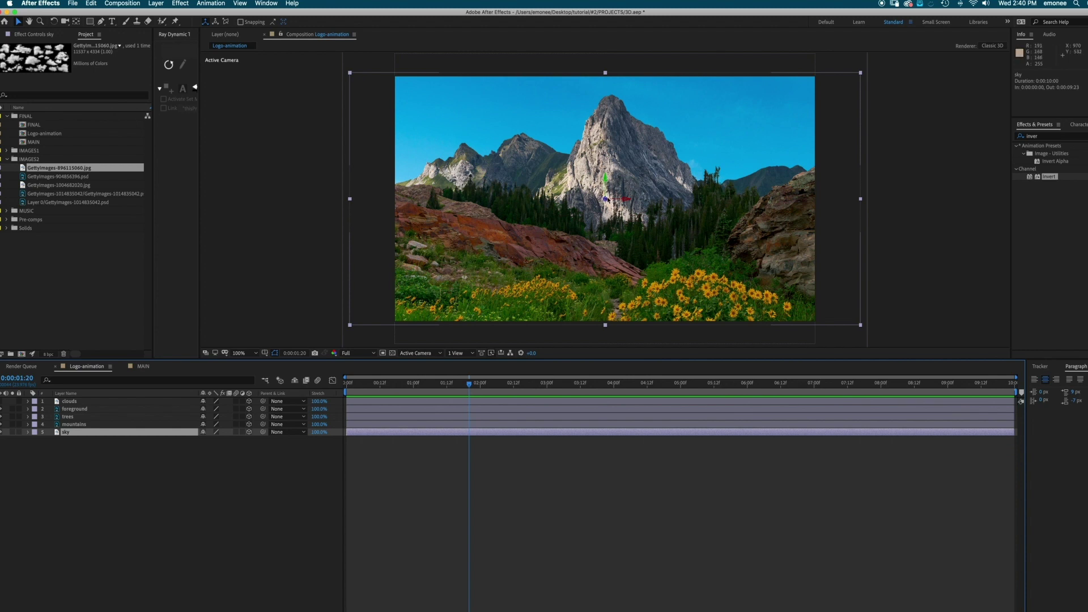
left_click_drag(608, 203, 605, 171)
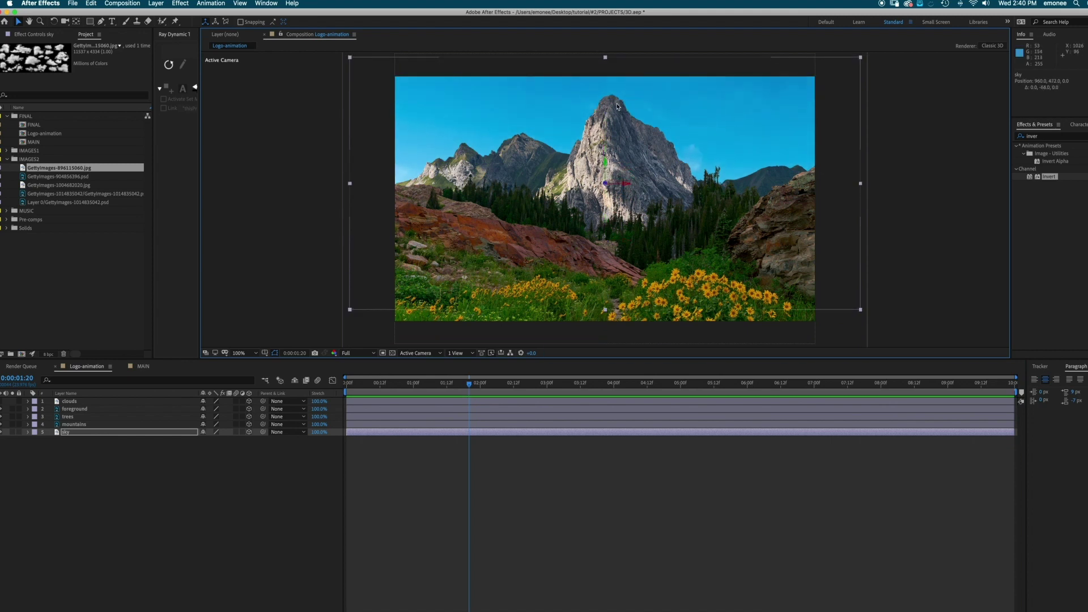
left_click_drag(605, 164, 628, 226)
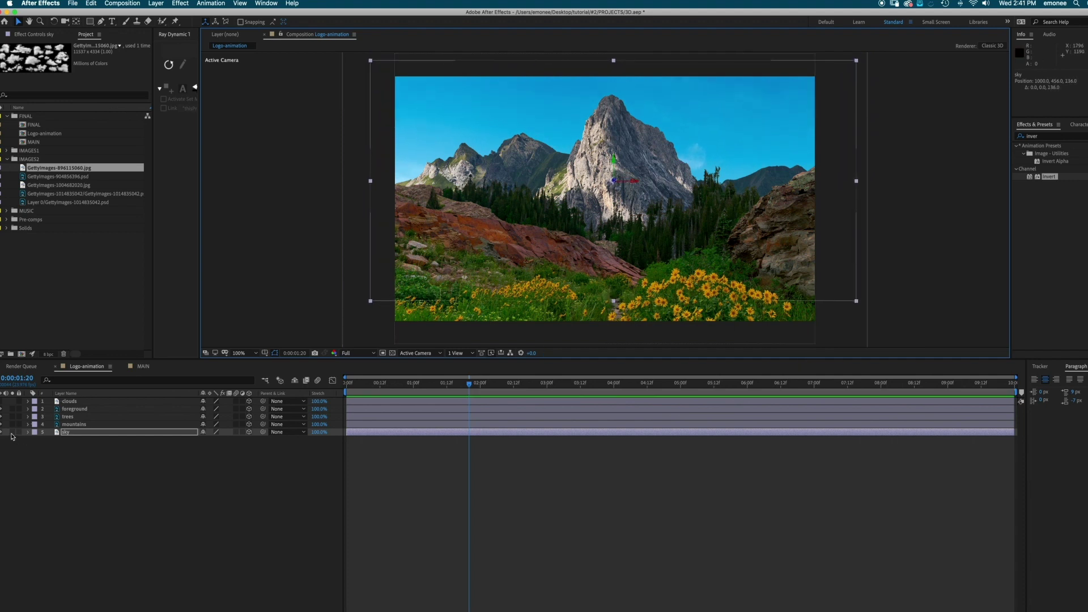
Solo the sky layer, bring it forward in depth, and lower it by 80 px.
left_click(12, 432)
left_click_drag(614, 182, 669, 224)
left_click_drag(614, 166, 615, 183)
Add a two-node 50 mm camera as the topmost layer and turn off solo for the sky layer.
left_click(156, 3)
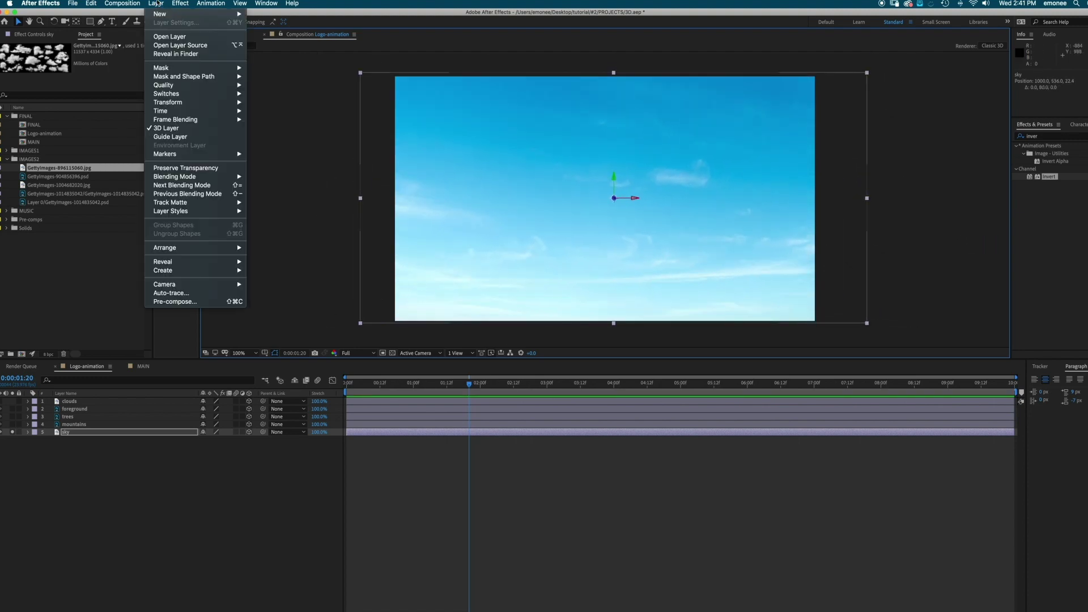
mouse_move(172, 14)
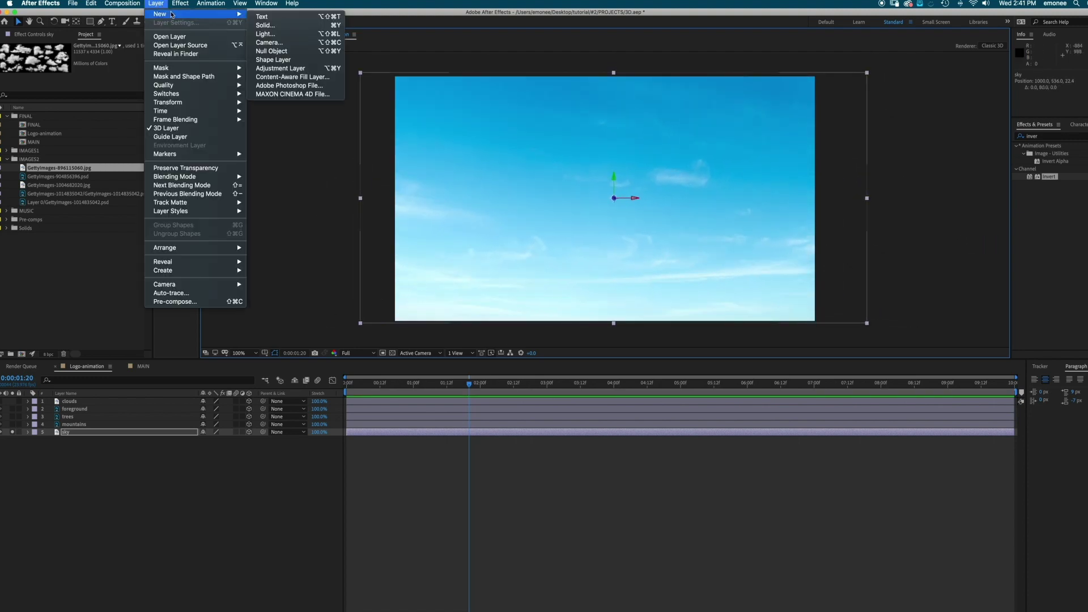
left_click(323, 44)
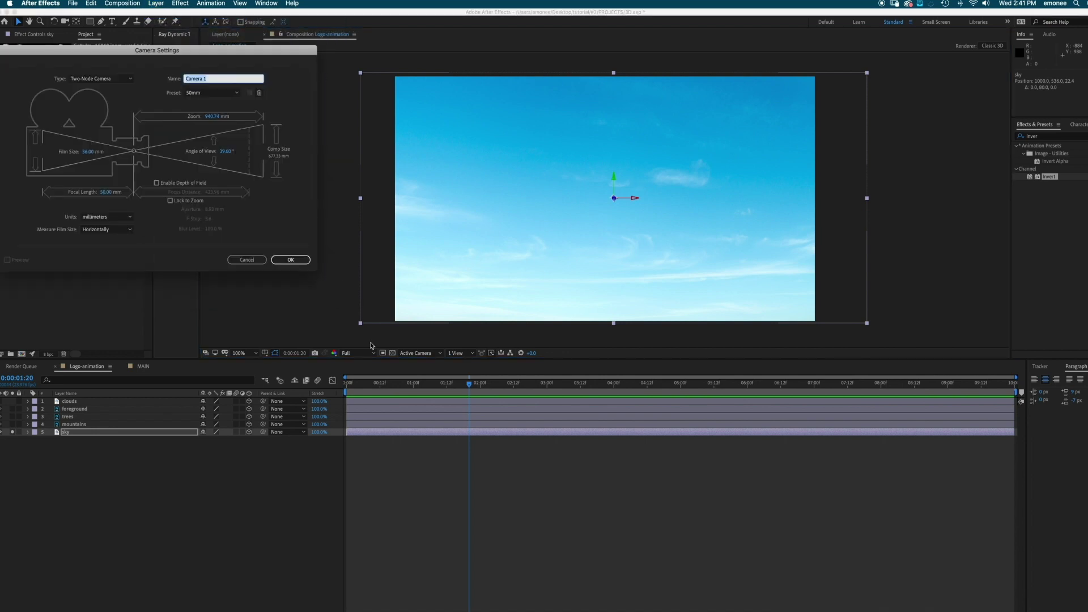
left_click_drag(205, 47, 292, 79)
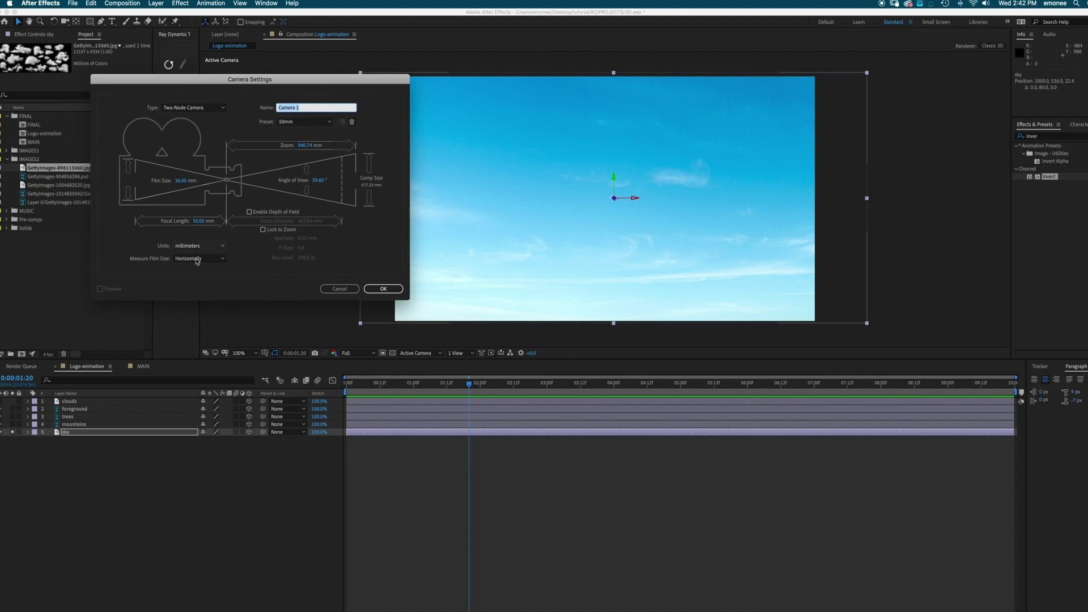
left_click(381, 291)
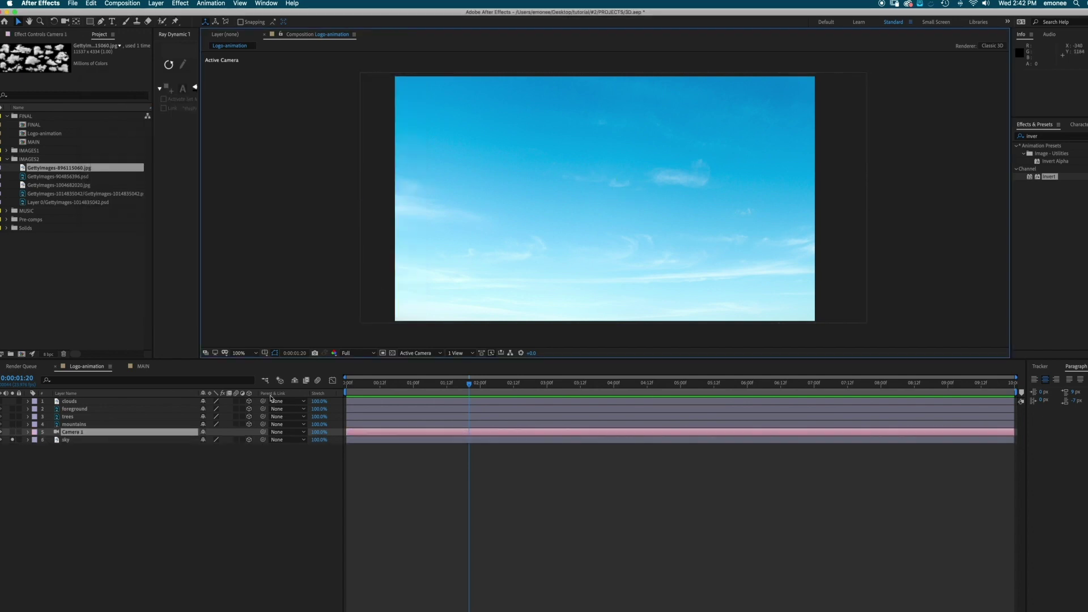
left_click(13, 439)
left_click_drag(77, 432, 79, 400)
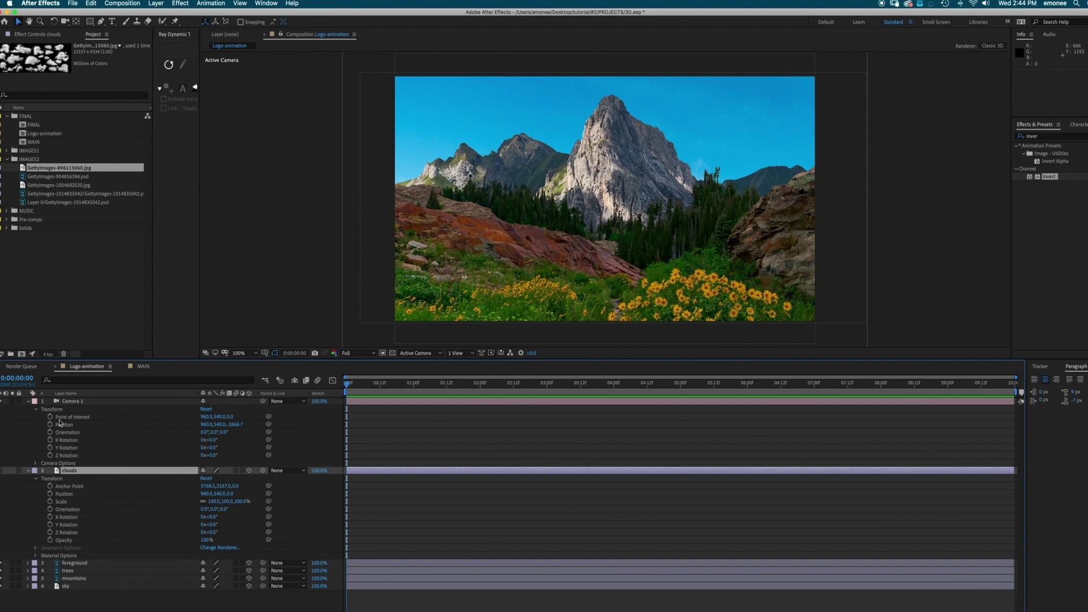
Keyframe the camera's position at 0:00:00:00 and 0:00:05:00 so it moves forward in depth, and preview the motion.
left_click(51, 425)
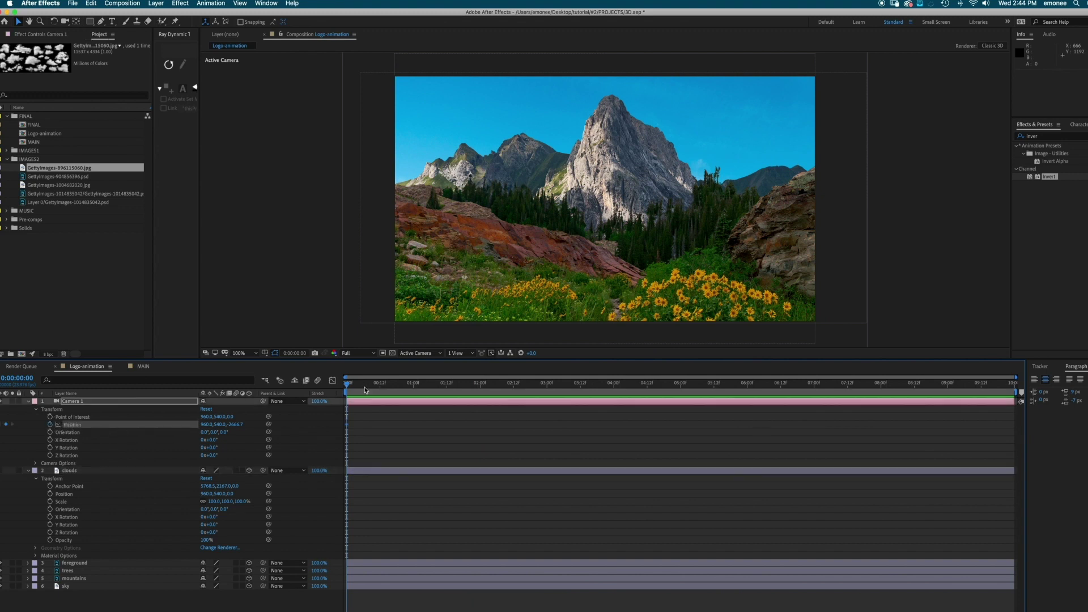
left_click(681, 386)
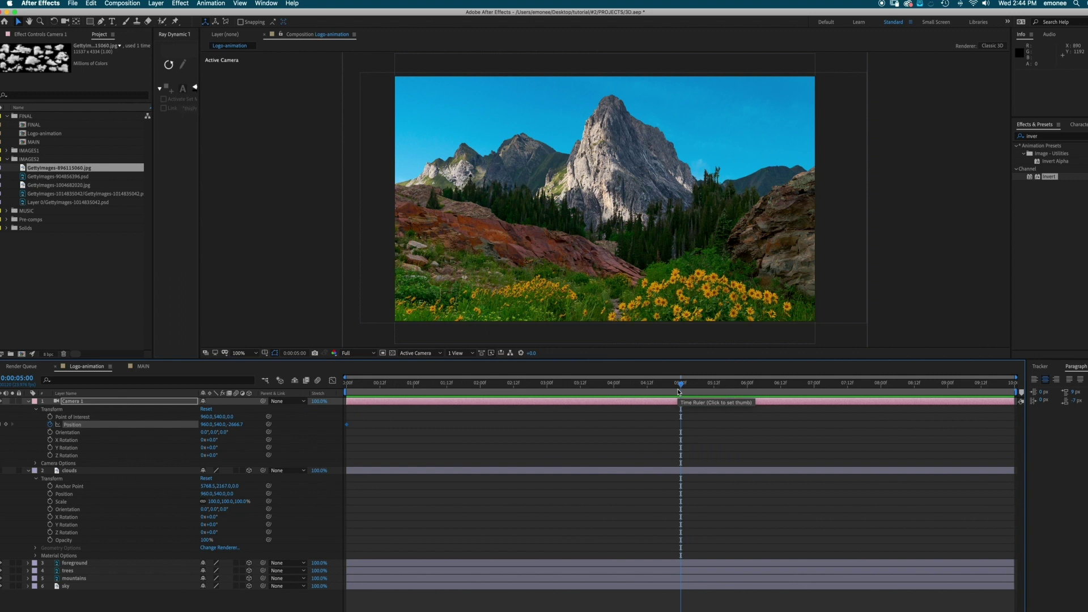
left_click_drag(238, 424, 400, 408)
key("space")
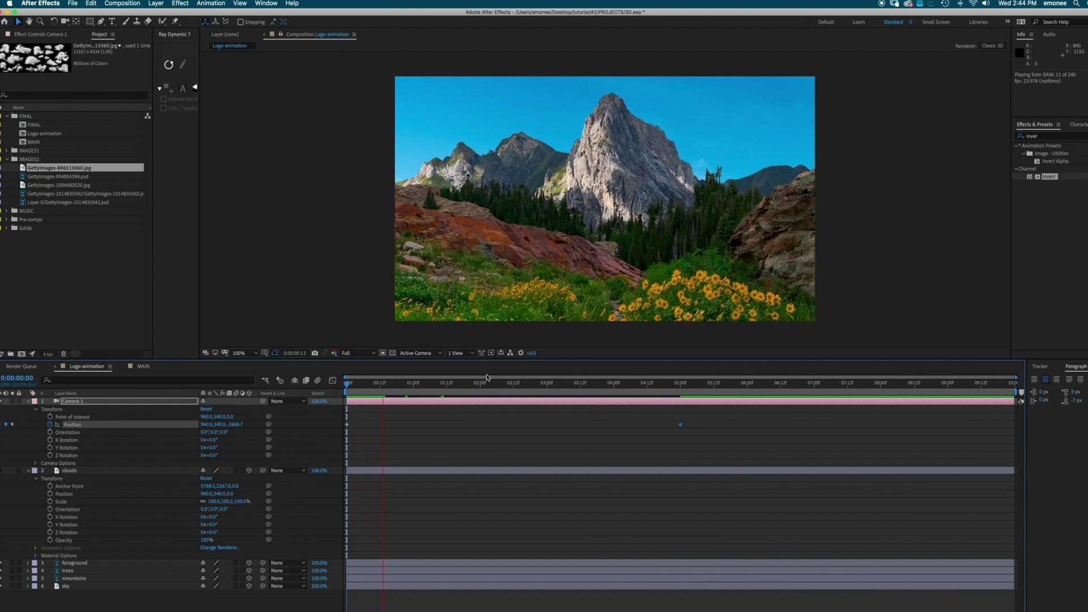
Lower the preview resolution to Third, end the work area at about 0:00:05:00, and play the camera move.
left_click(367, 354)
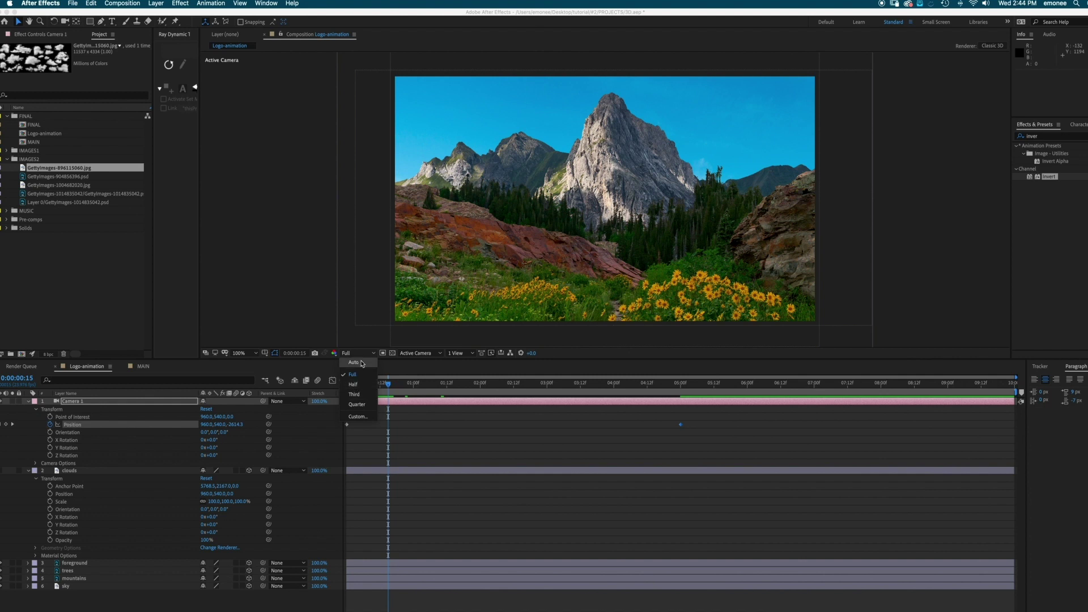
left_click(355, 394)
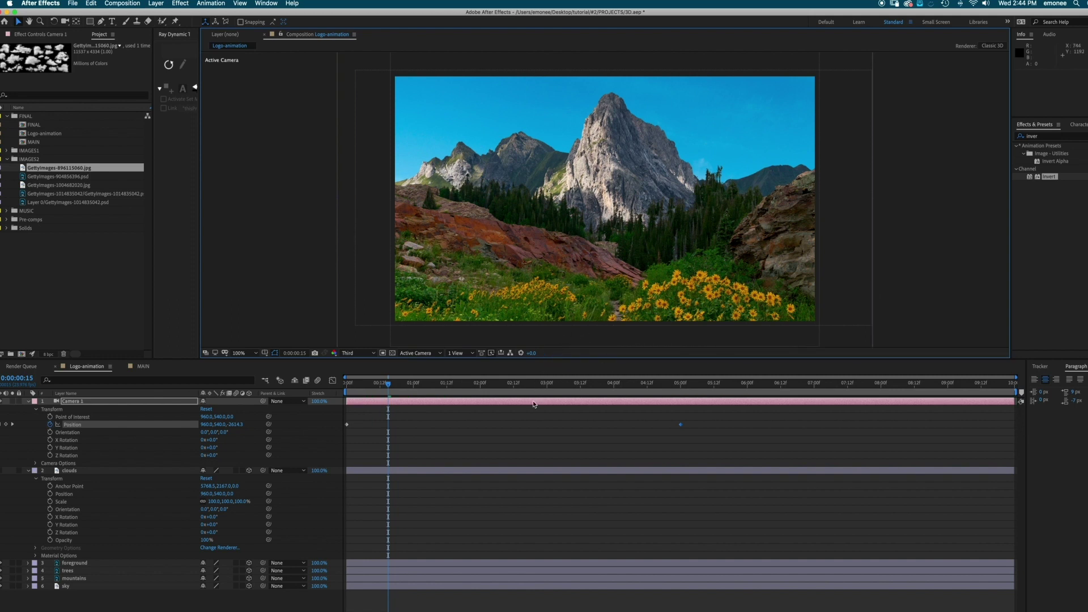
key("space")
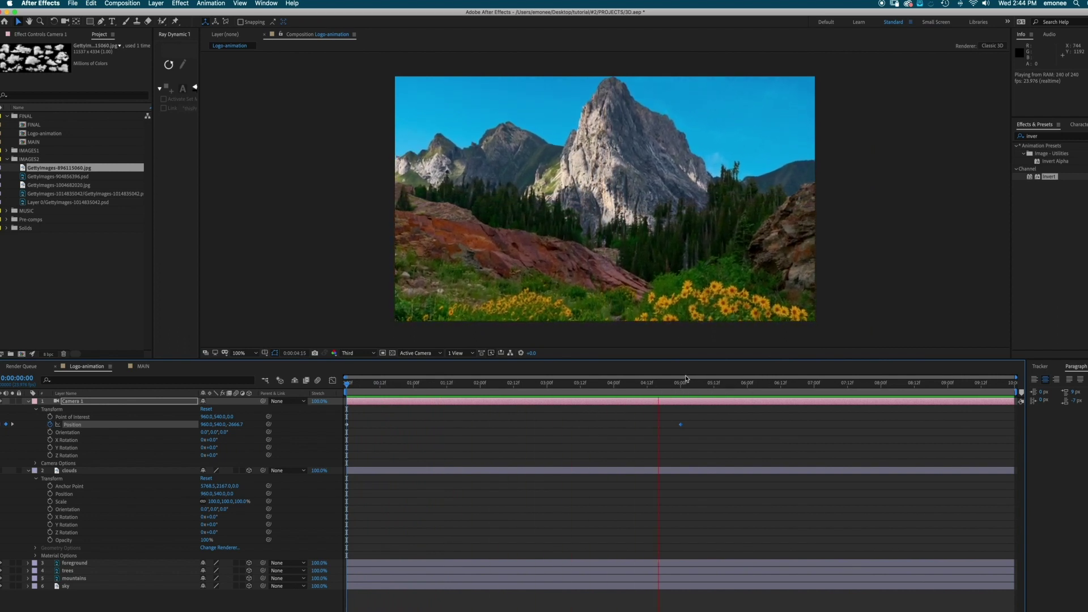
key("n")
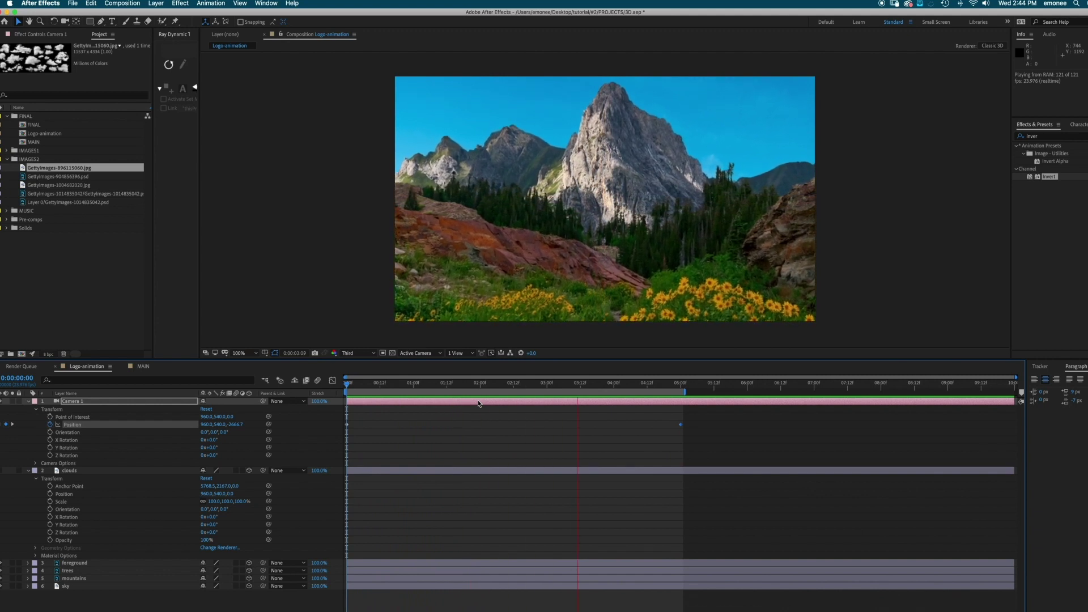
key("space")
Split the composition viewer into two horizontal views, showing the Top view beside the Active Camera view.
left_click(456, 354)
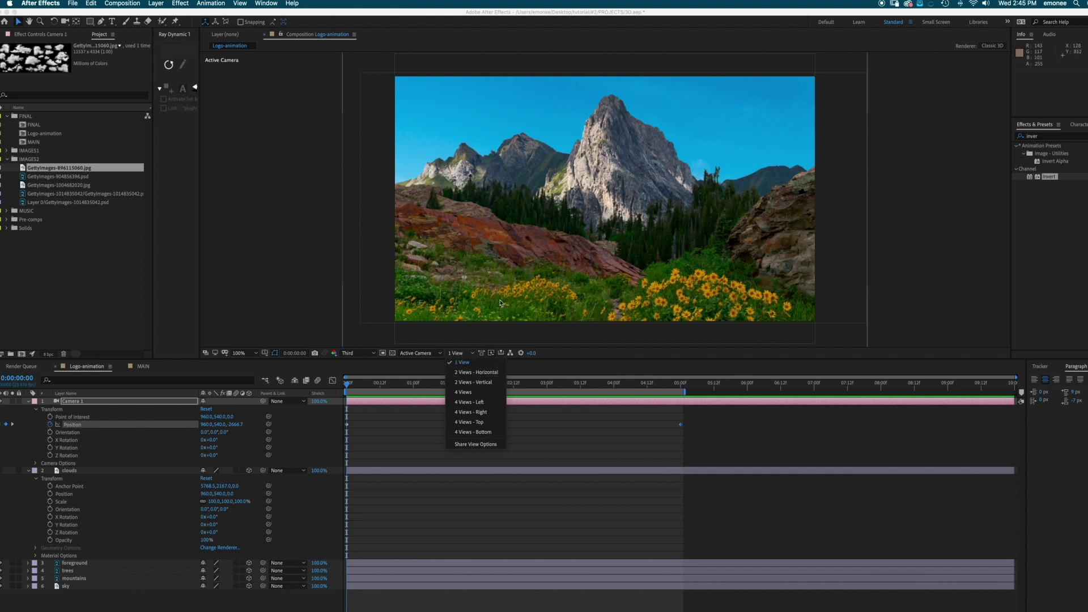
left_click(469, 374)
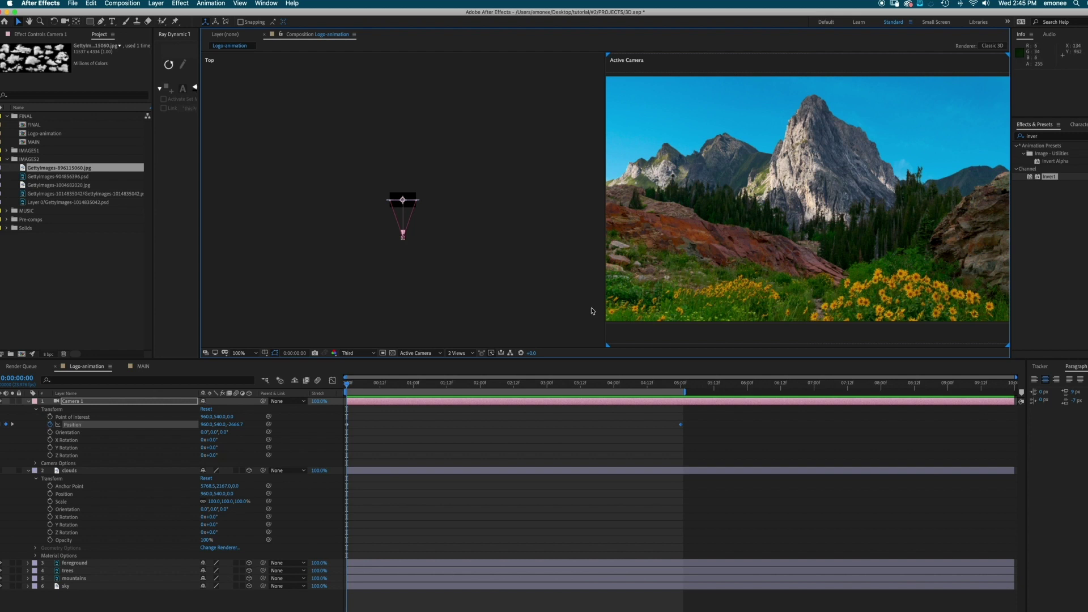
left_click(532, 327)
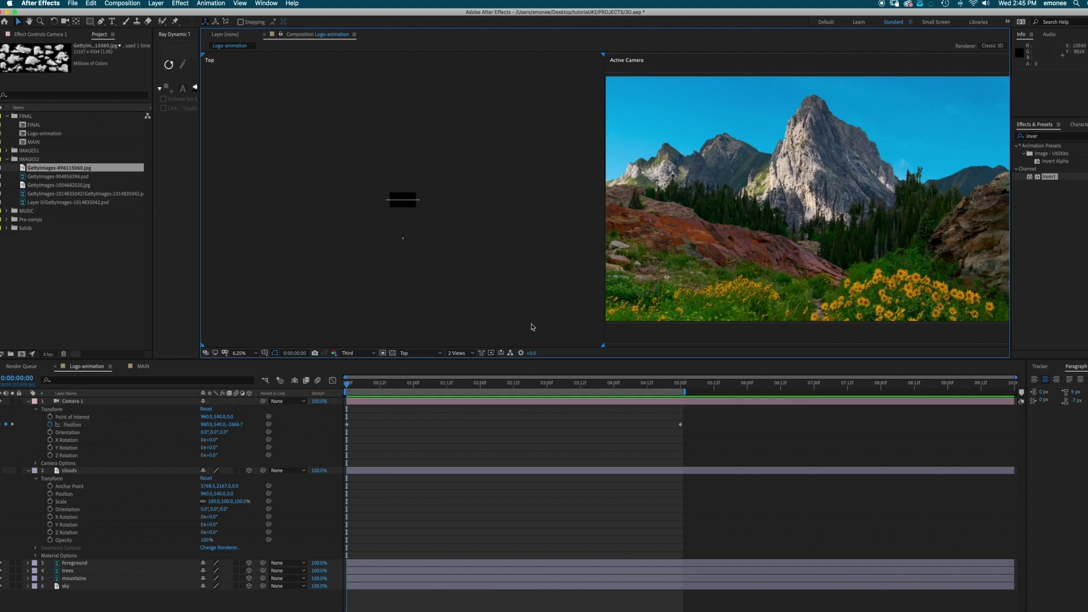
left_click(406, 358)
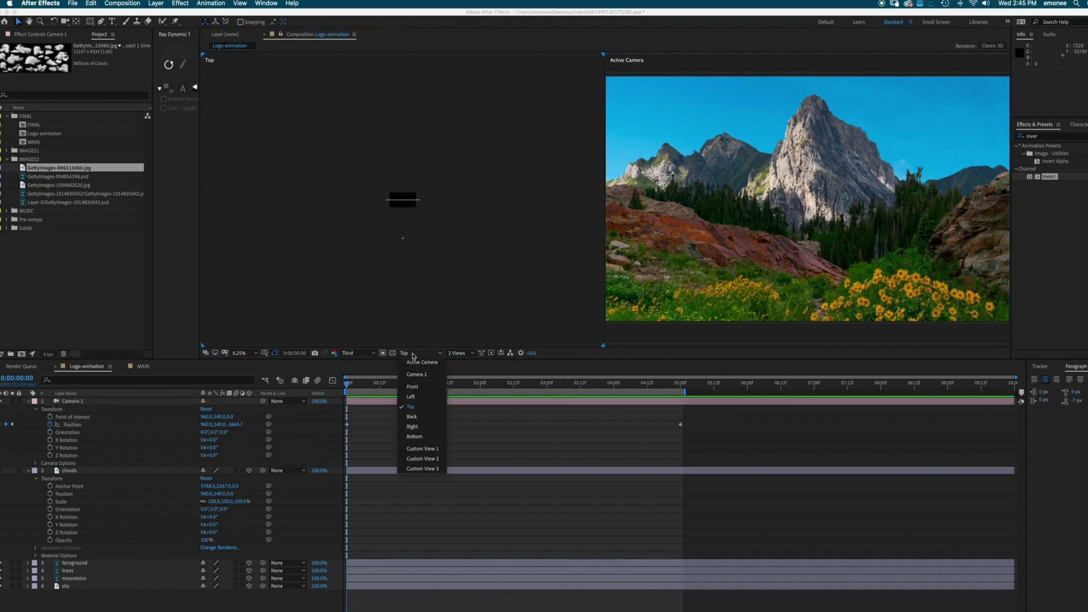
left_click(406, 397)
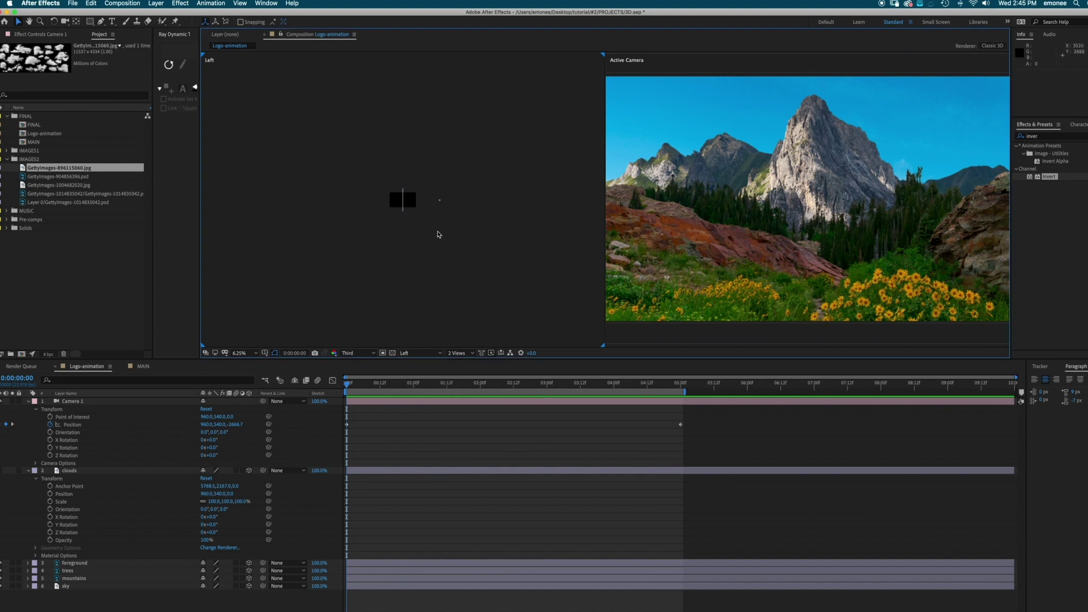
scroll(438, 235, "up", 6)
left_click(422, 353)
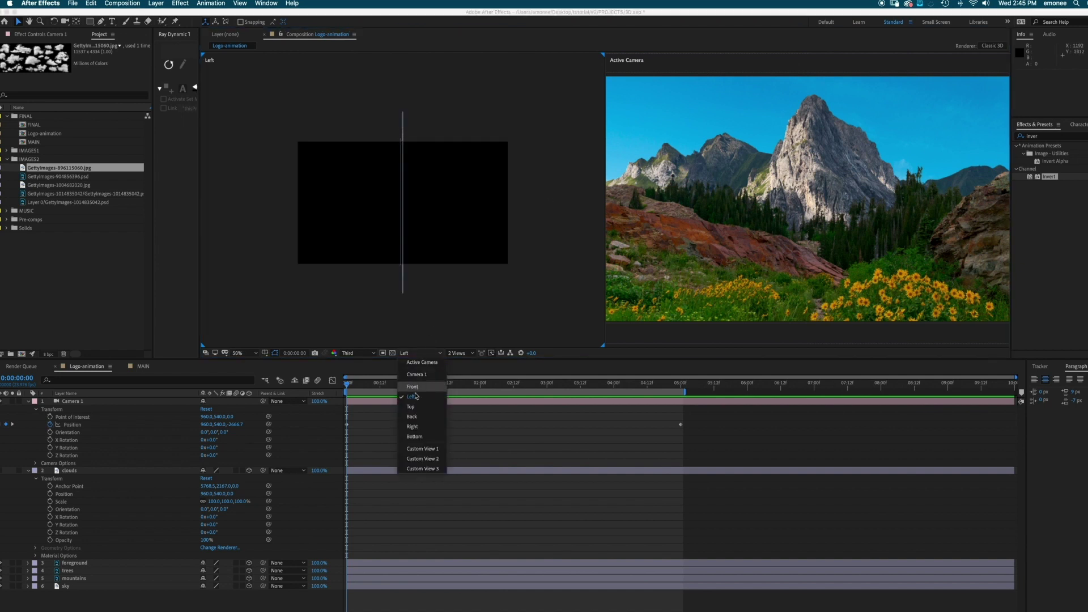
left_click(430, 417)
left_click(428, 353)
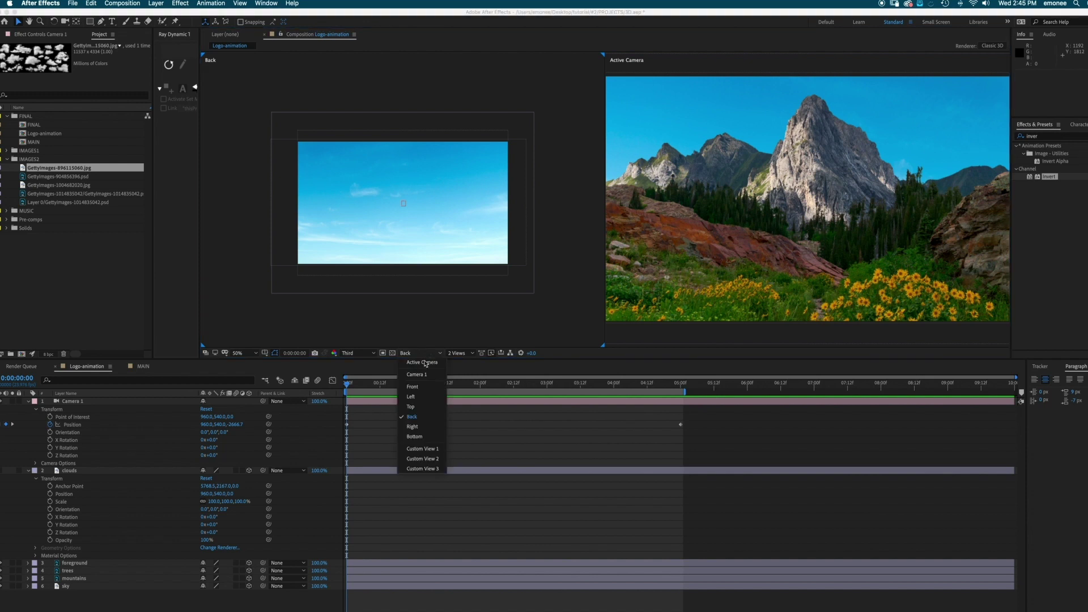
left_click(420, 394)
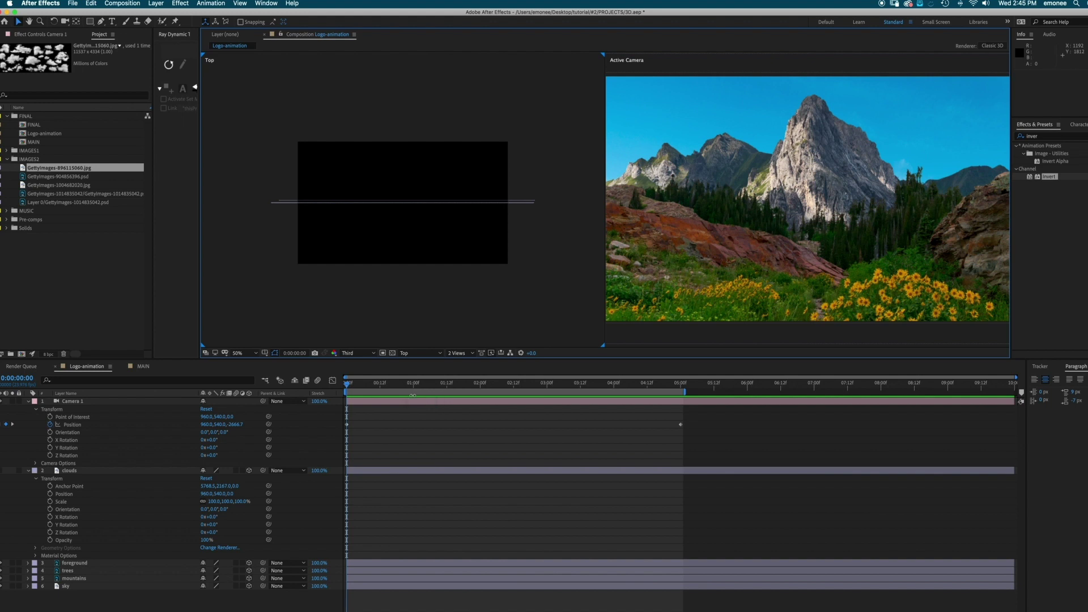
In the Top view, push the sky layer far back in depth and scale it to 106% so it fills the frame.
left_click(67, 586)
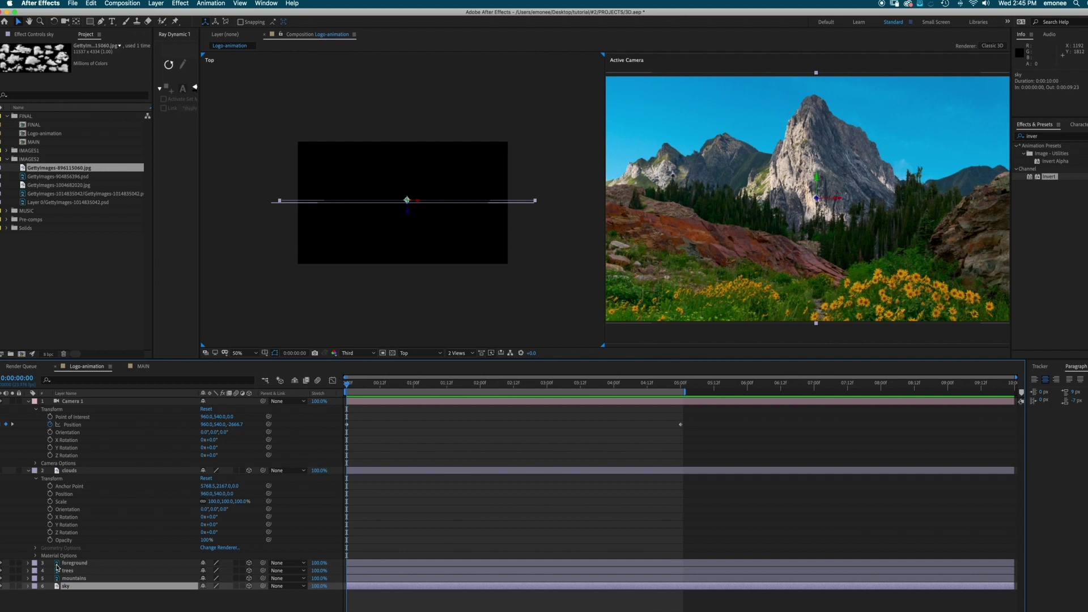
scroll(407, 201, "down", 4)
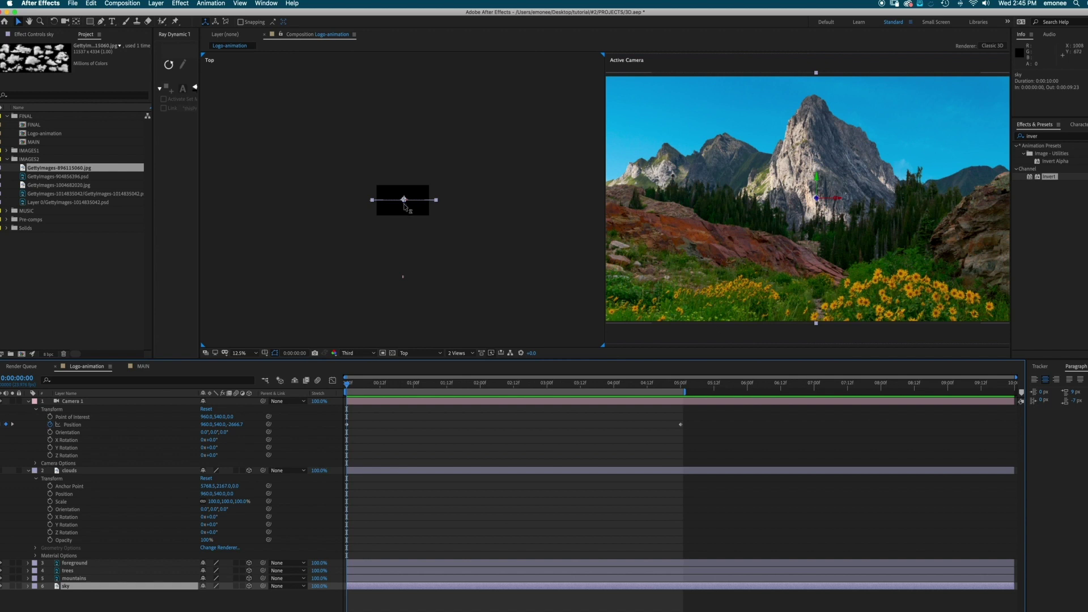
left_click_drag(405, 207, 403, 117)
key("space")
left_click(105, 587)
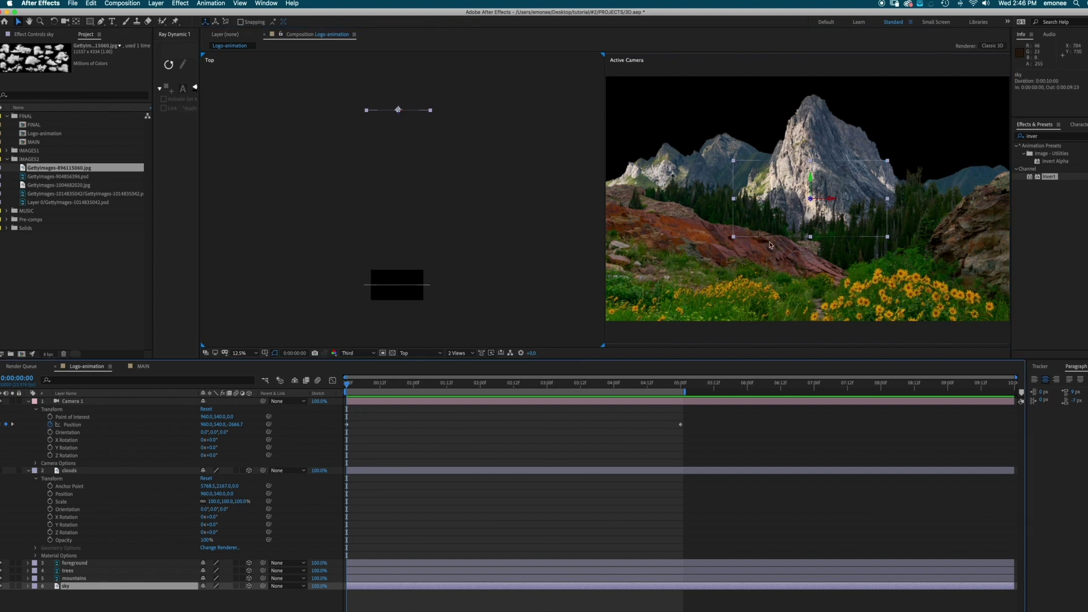
key("s")
left_click_drag(216, 594, 249, 598)
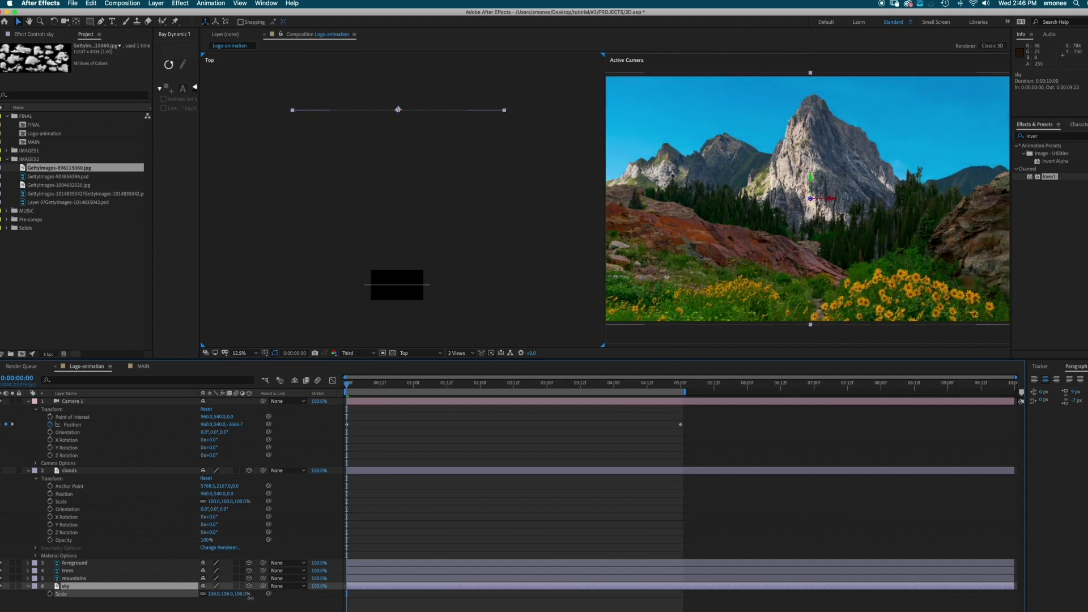
Move the mountains layer back and to the left, to about -232, 540, 4400, and scale it to 71%.
left_click(99, 579)
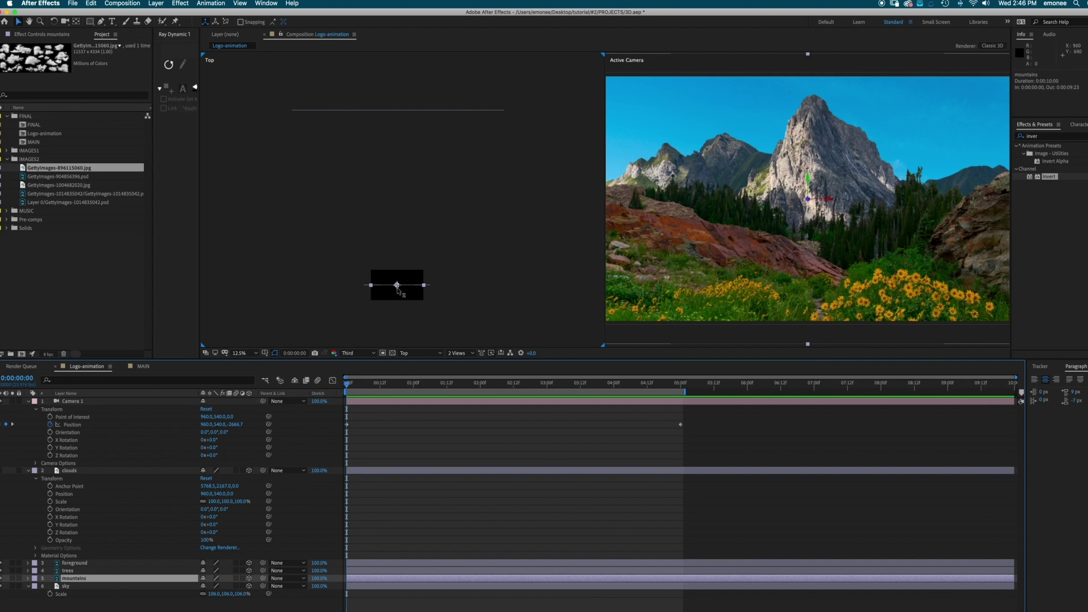
left_click_drag(399, 290, 402, 167)
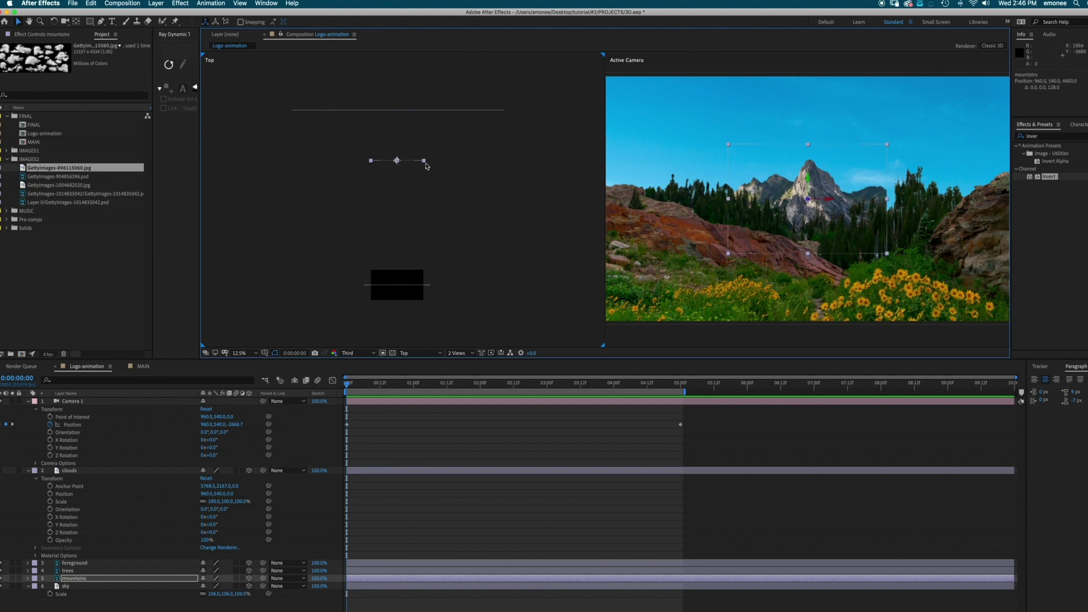
left_click_drag(401, 163, 369, 163)
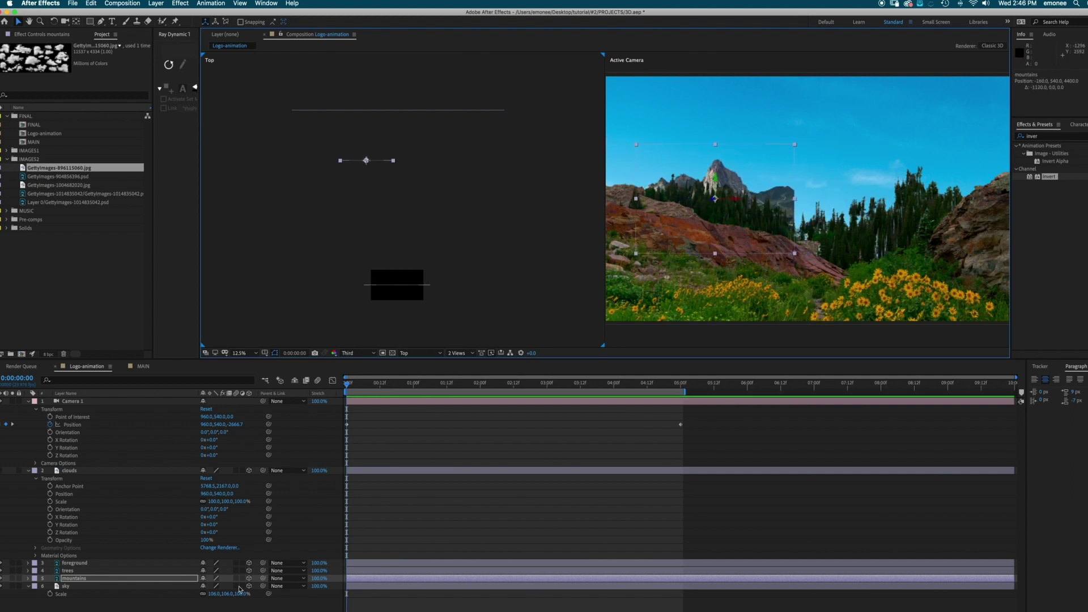
key("s")
left_click_drag(213, 586, 224, 586)
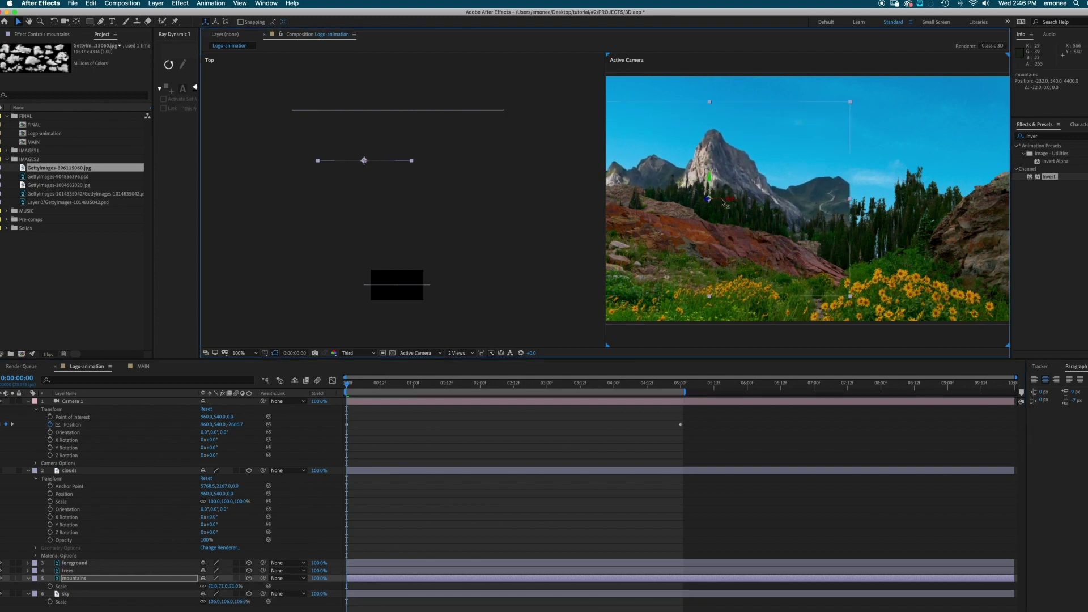
Duplicate the mountains layer, move the copy to the right to about 2900, 688, 4512, and scale it to 94%.
key("ctrl+d")
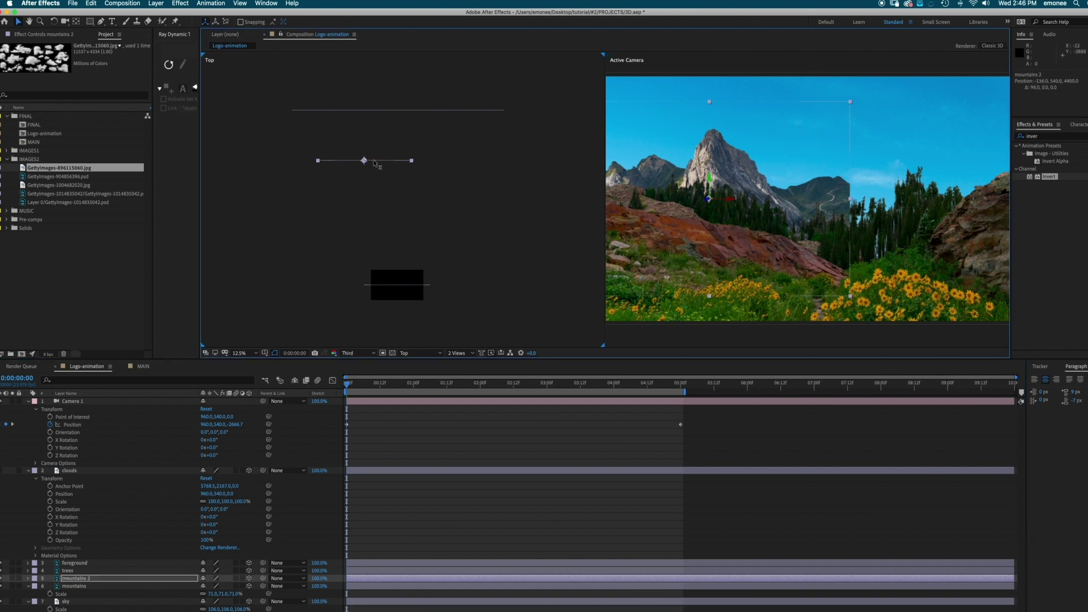
left_click_drag(369, 162, 457, 161)
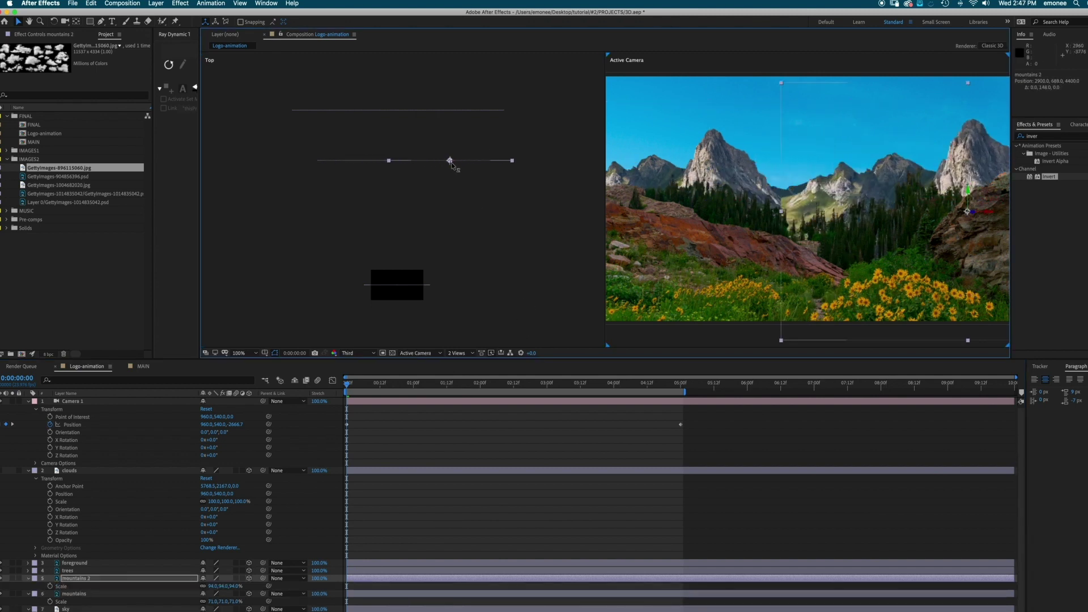
left_click_drag(451, 164, 451, 161)
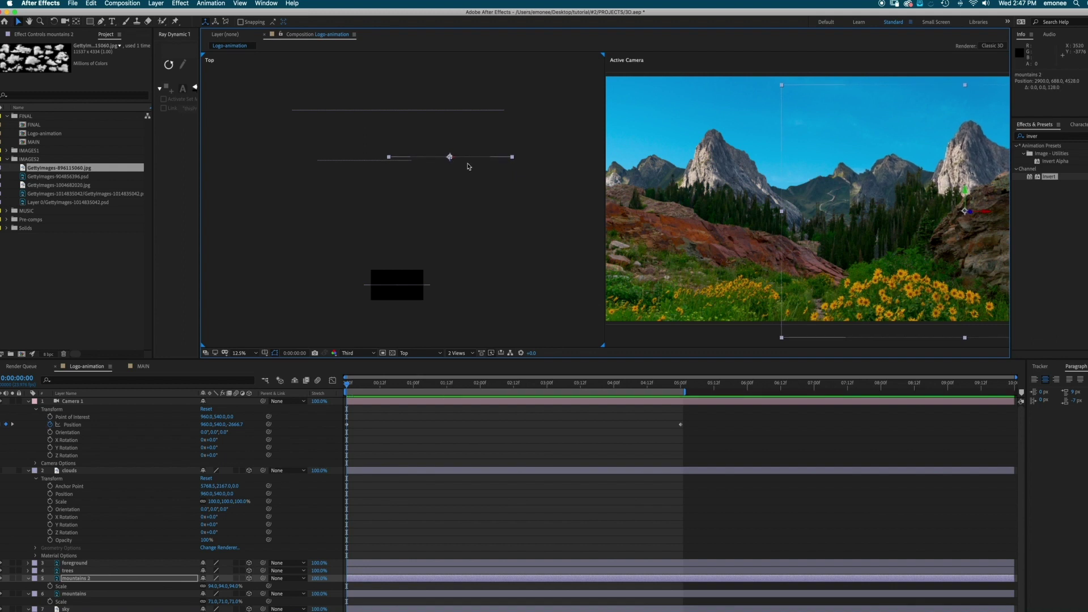
left_click_drag(450, 160, 451, 162)
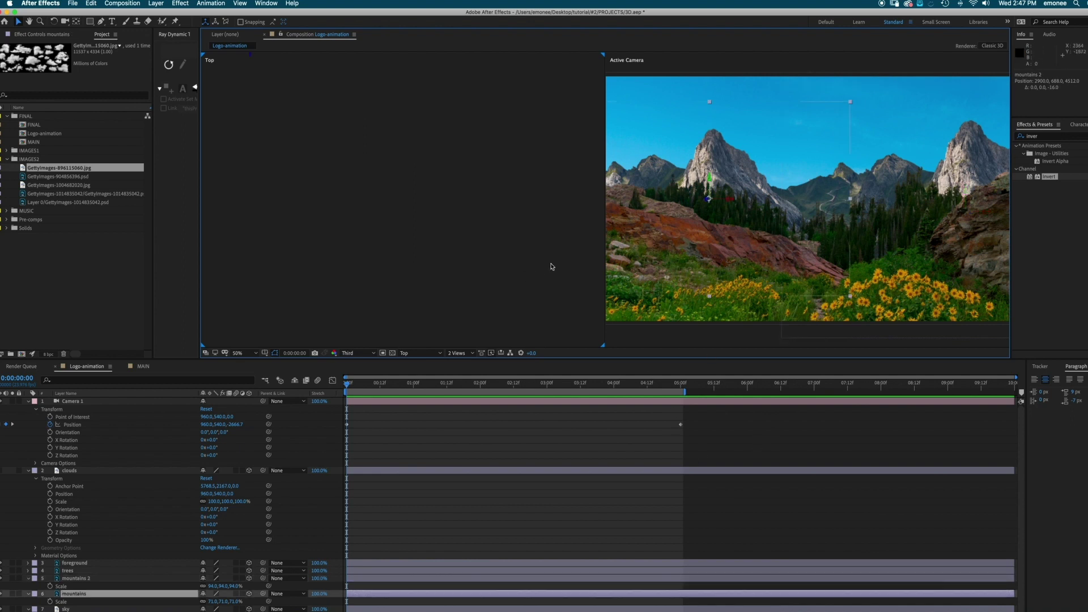
Draw a closed Pen mask on the mountains layer around the peak that overlaps the central valley, tracing the grey cliff's slope and the treetops.
scroll(551, 267, "down", 4)
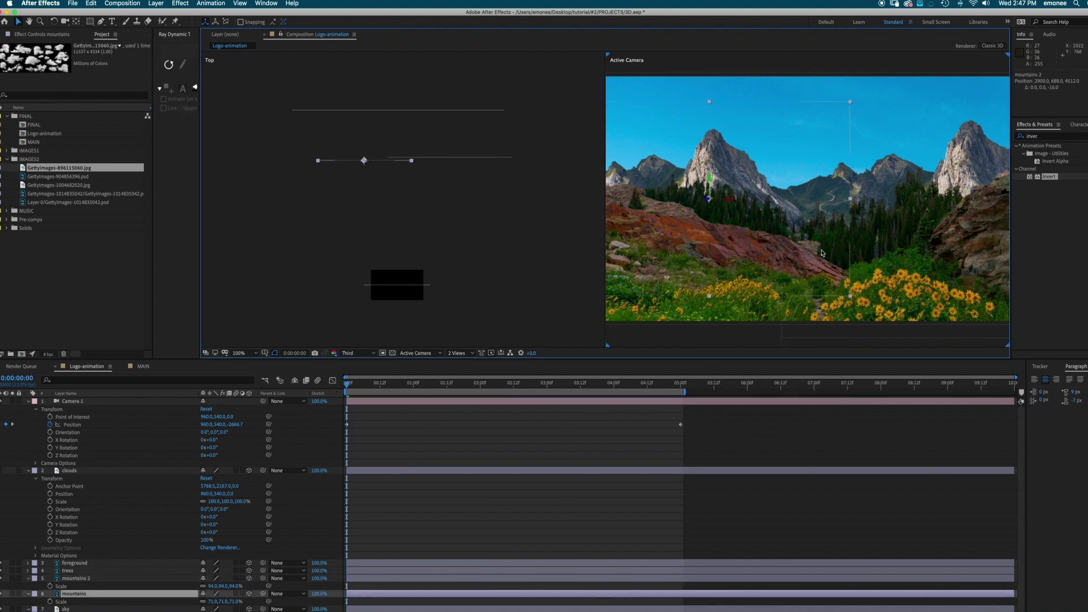
scroll(850, 224, "up", 6)
left_click_drag(850, 223, 896, 205)
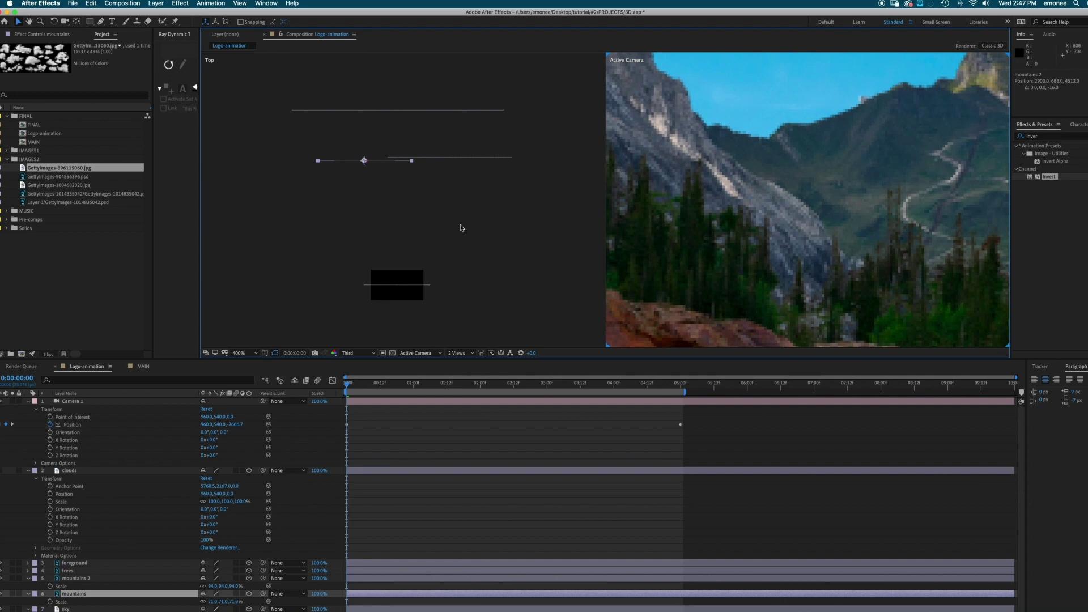
key("space")
left_click_drag(741, 214, 691, 189)
key("g")
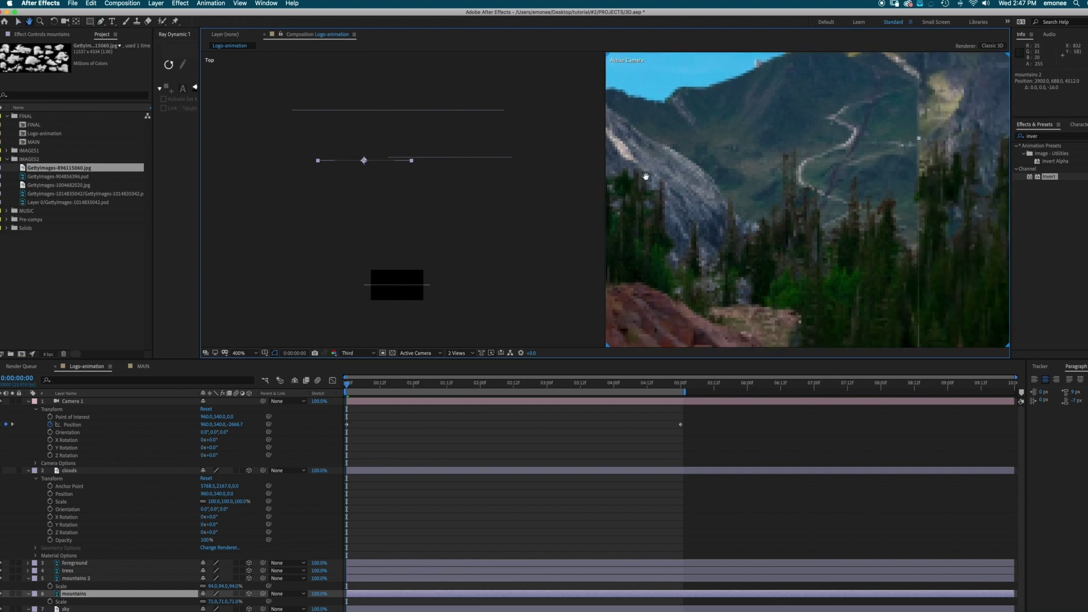
key("g")
left_click(646, 90)
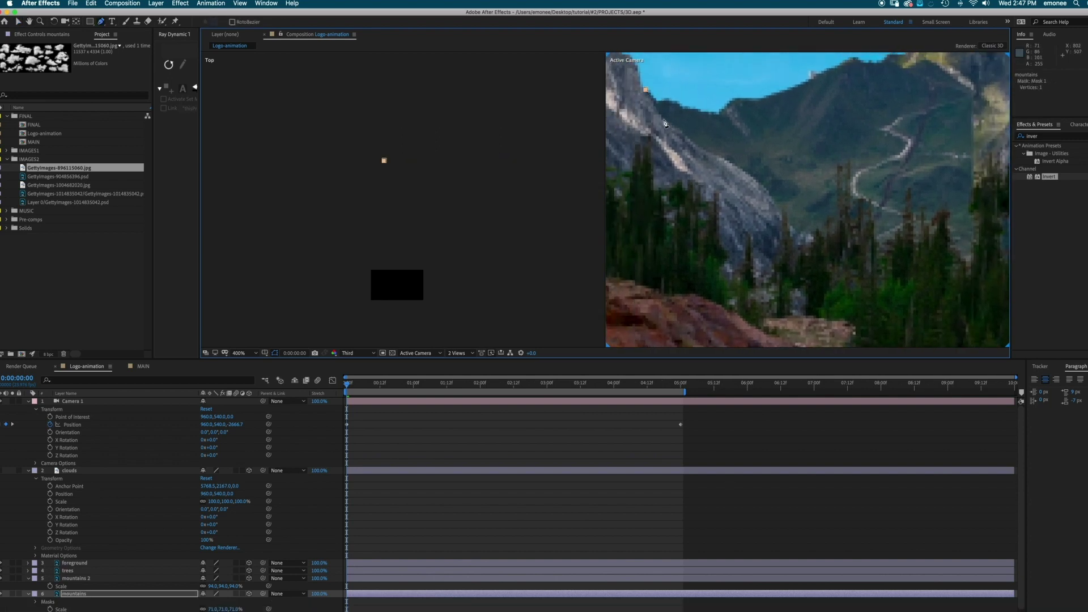
left_click_drag(661, 118, 668, 123)
left_click(702, 148)
left_click(766, 186)
left_click_drag(795, 236, 802, 239)
left_click(847, 246)
left_click(886, 293)
left_click(969, 308)
key("space")
left_click_drag(922, 298, 796, 317)
left_click(947, 274)
left_click(908, 68)
left_click_drag(909, 68, 1013, 151)
left_click(884, 109)
left_click(635, 129)
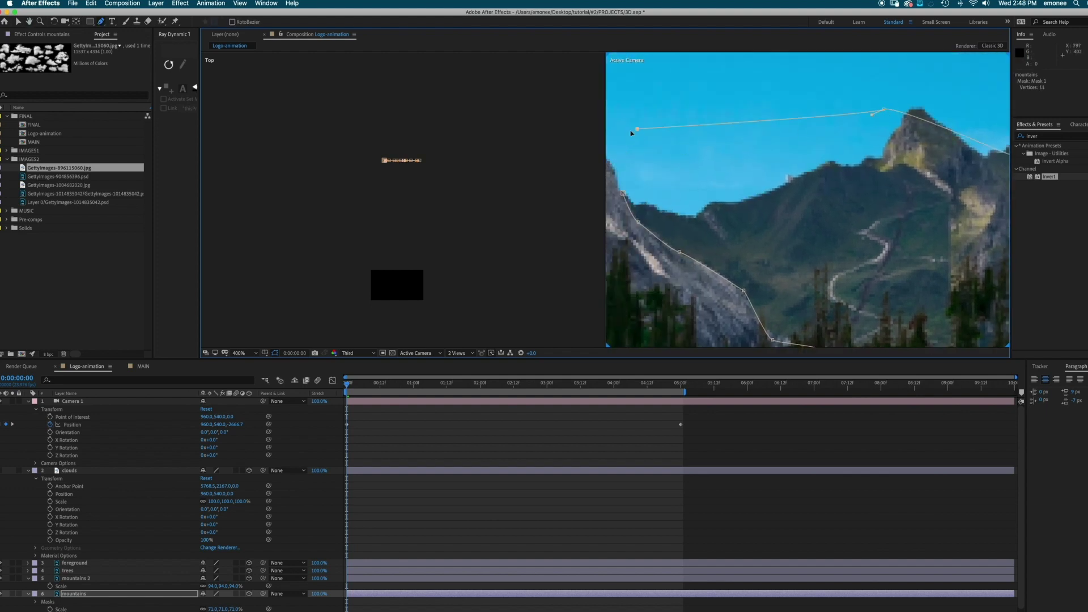
left_click(623, 195)
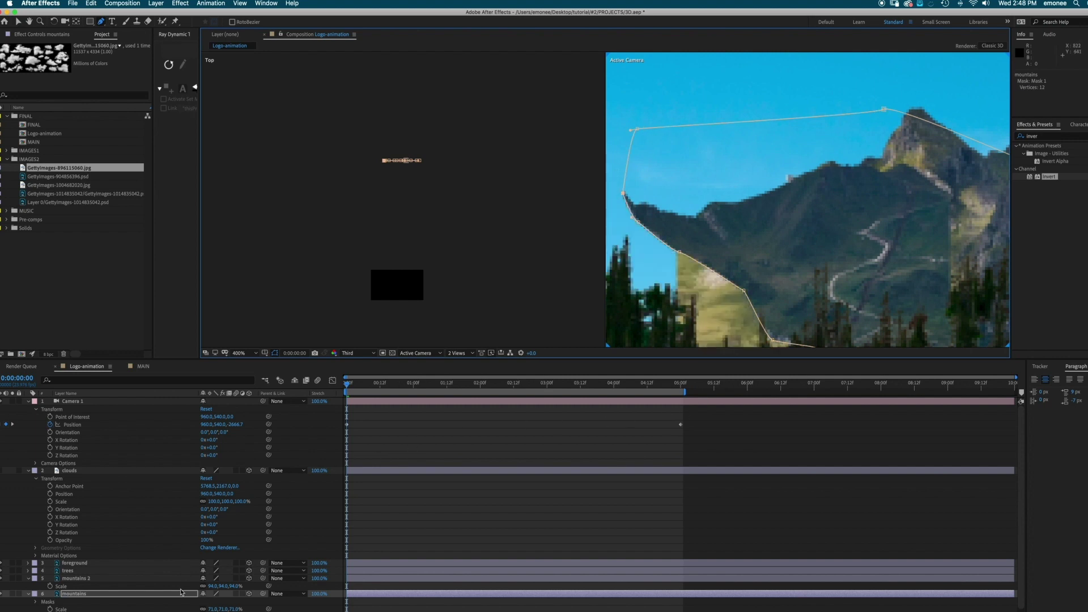
Set the new mask on the mountains layer to Subtract and deselect the layer.
key("m")
left_click(210, 602)
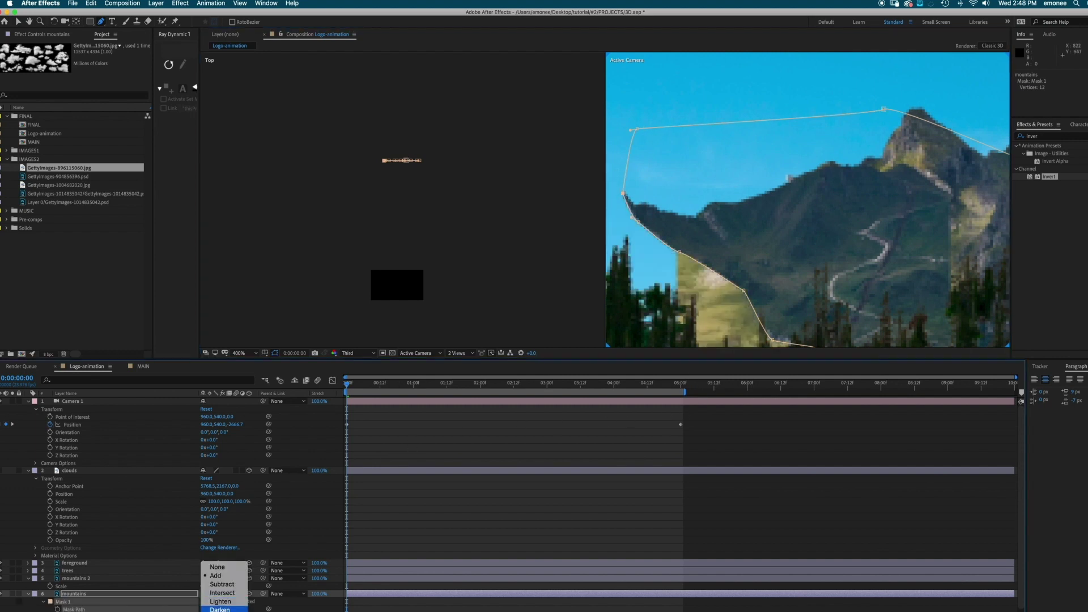
left_click(233, 584)
scroll(699, 311, "down", 2)
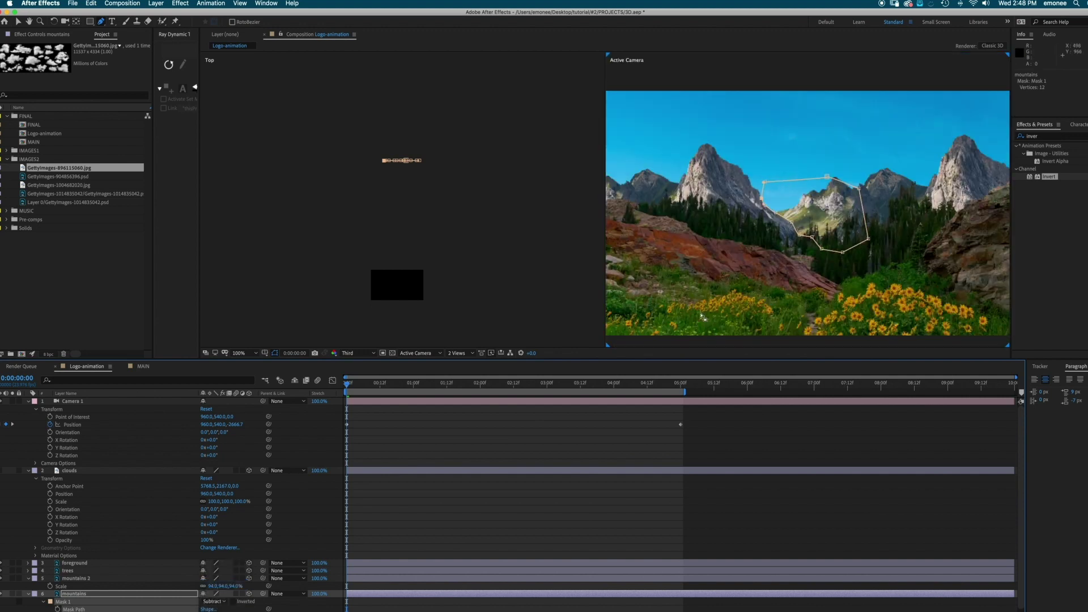
left_click(729, 489)
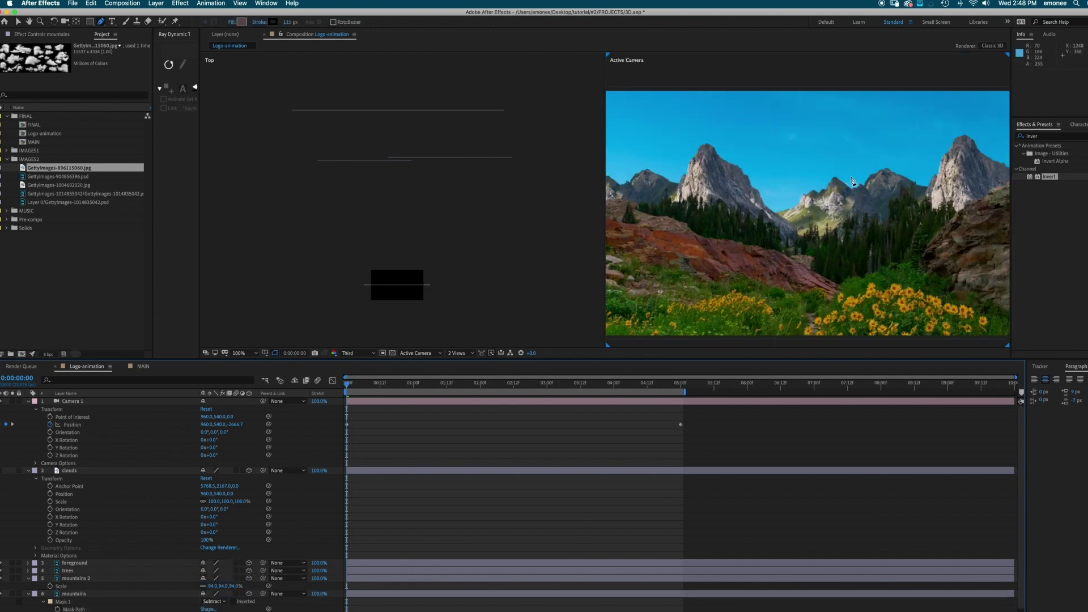
left_click_drag(771, 213, 806, 224)
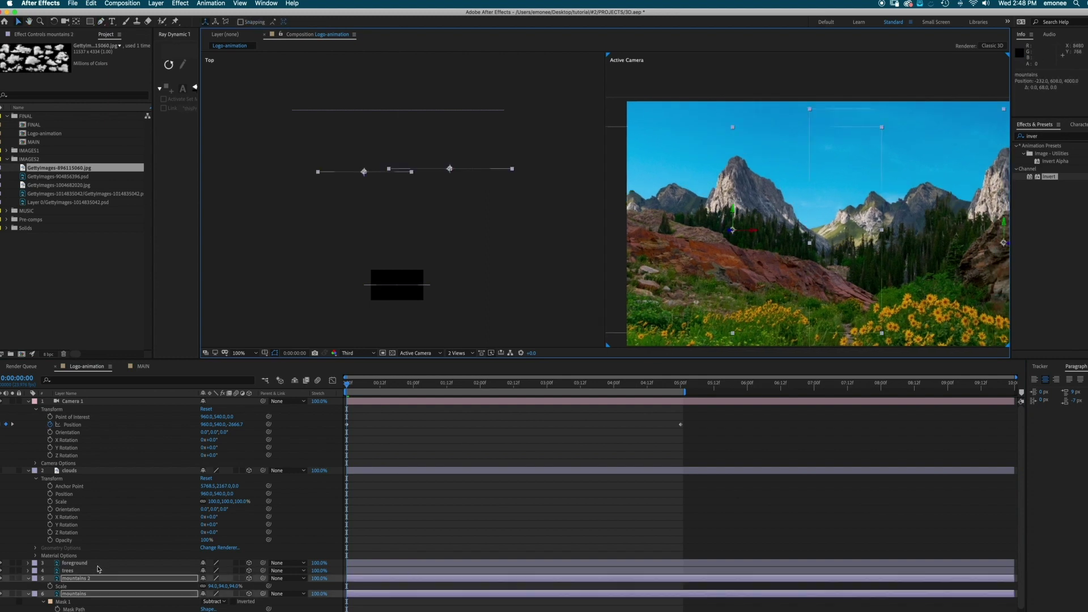
In the Top view, push the trees layer back between the foreground and the mountains, and scale it to 69%.
left_click(79, 563)
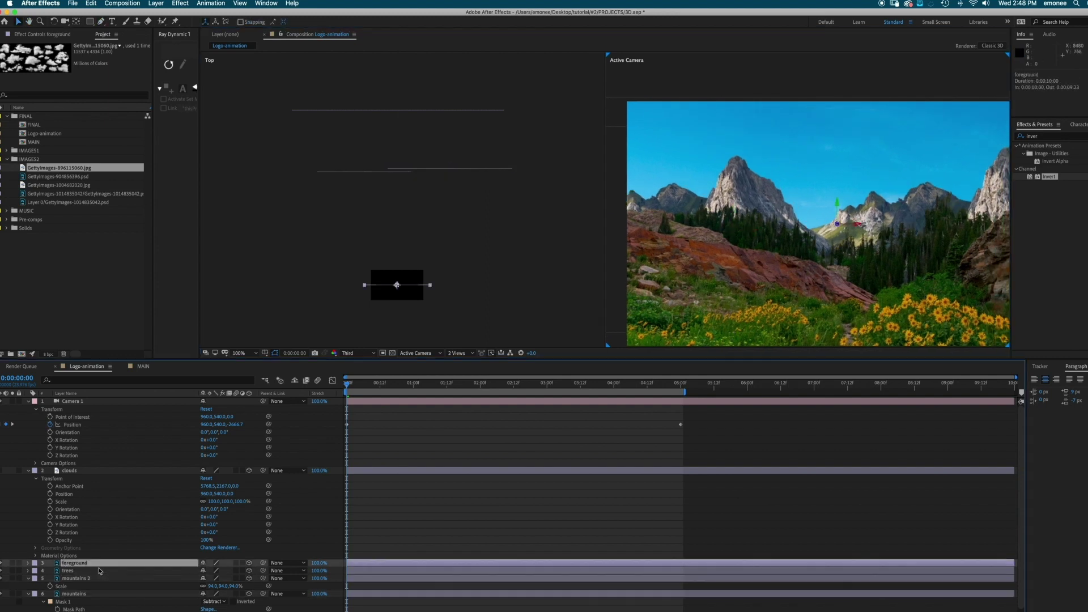
left_click(97, 570)
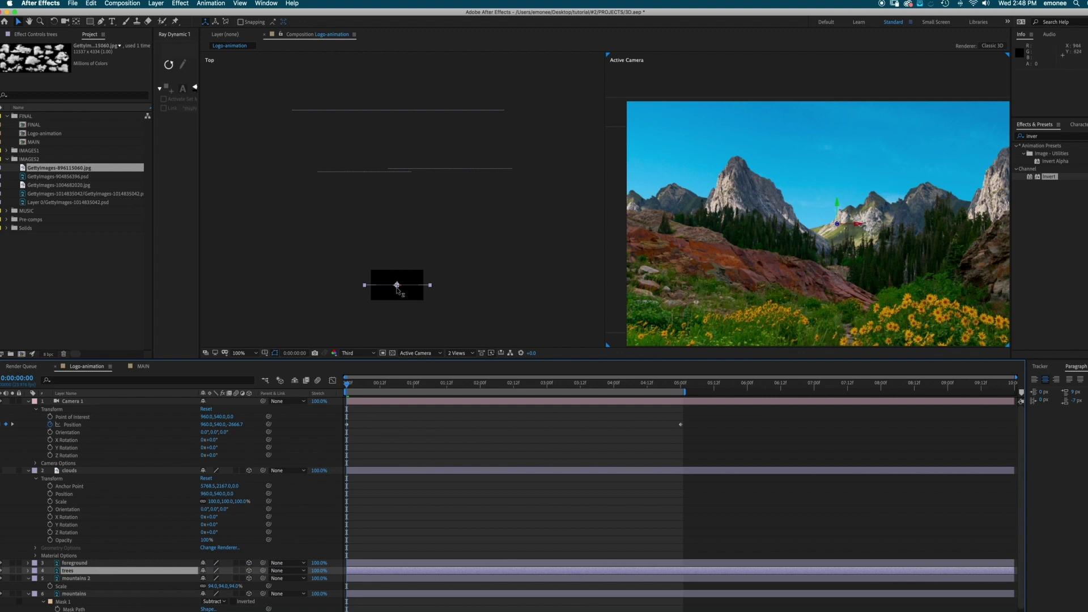
left_click_drag(399, 290, 401, 232)
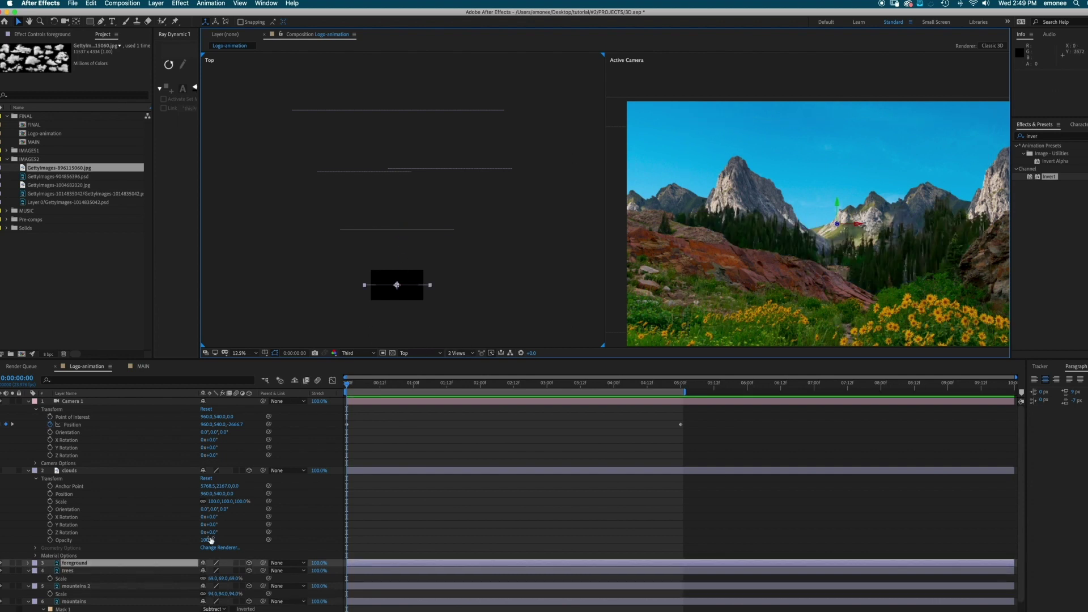
left_click(507, 443)
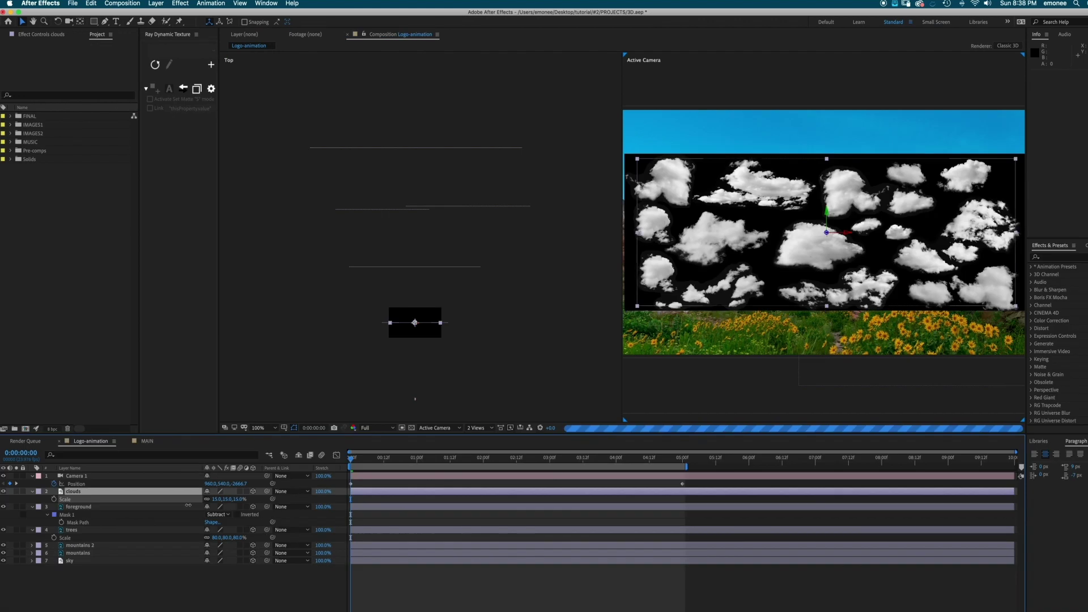
key("Return")
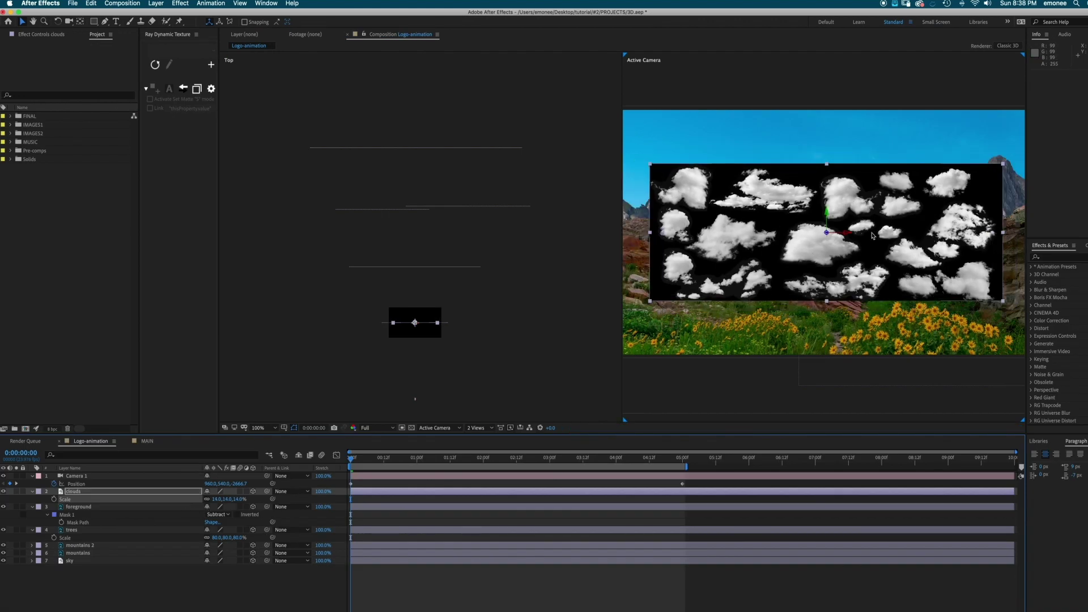
Draw a closed Pen mask on the clouds layer around the wide cloud in the sheet's upper row, just left of centre.
key("g")
left_click(812, 174)
left_click(820, 196)
left_click(811, 212)
left_click(780, 215)
left_click(715, 208)
left_click(709, 196)
left_click(704, 181)
left_click(768, 151)
left_click(812, 174)
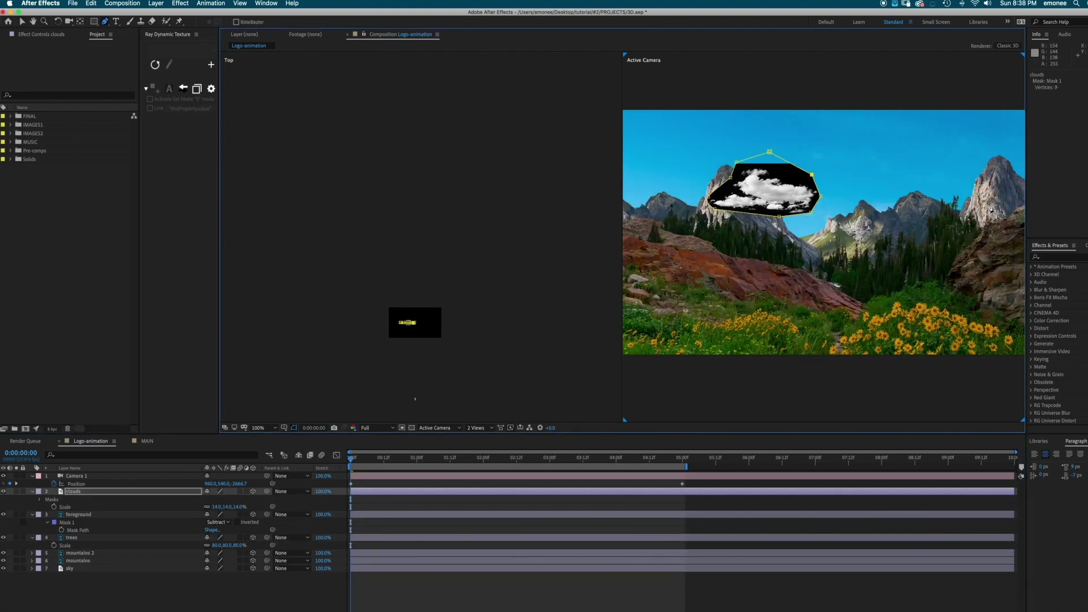
Duplicate the clouds layer, delete the copy's mask, and duplicate the unmasked copy twice more.
left_click(114, 491)
key("super+d")
key("m")
left_click(87, 500)
key("Delete")
key("super+d")
key("super+d")
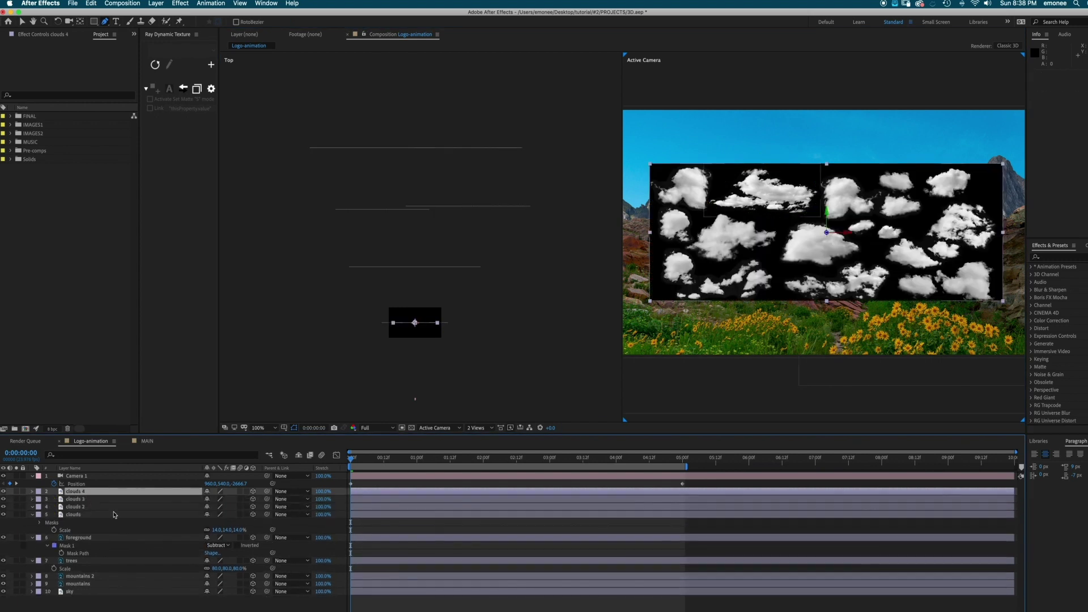
Mask the clouds 2 layer around the cloud strip at the sheet's lower edge, just right of centre.
left_click(113, 507)
left_click(845, 259)
left_click(812, 269)
left_click(791, 273)
left_click(782, 285)
left_click(808, 308)
right_click(868, 262)
Mask the clouds 3 layer around the large wispy cloud near the sheet's right edge.
left_click(91, 499)
left_click(991, 200)
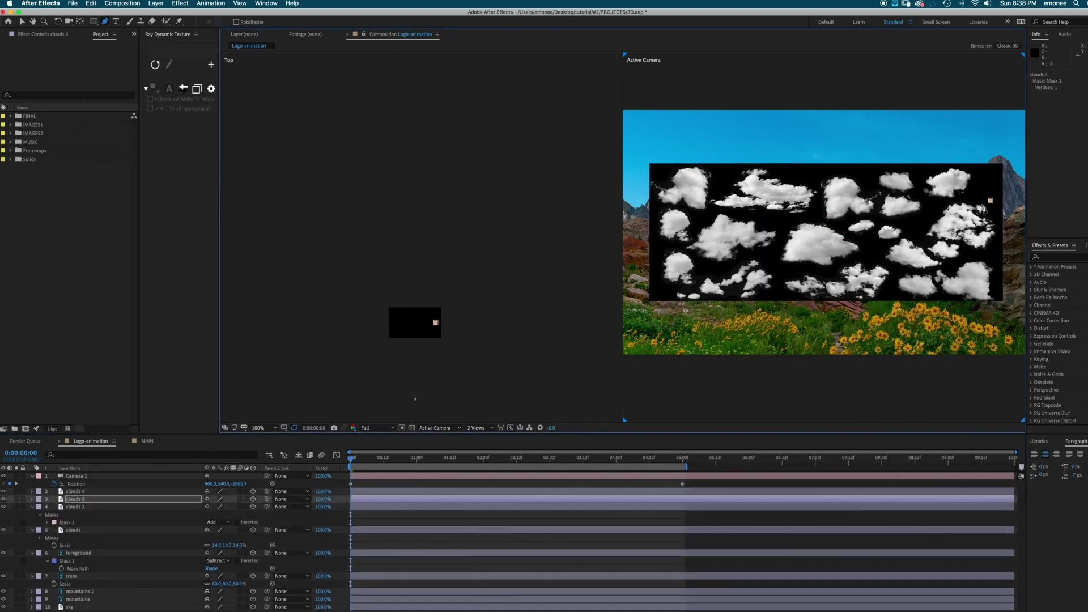
left_click(951, 200)
left_click(917, 234)
left_click(952, 262)
left_click(1008, 238)
left_click(991, 200)
Mask the clouds 4 layer around the wispy cloud group near the sheet's lower-left corner.
left_click(90, 491)
left_click(760, 255)
left_click(734, 266)
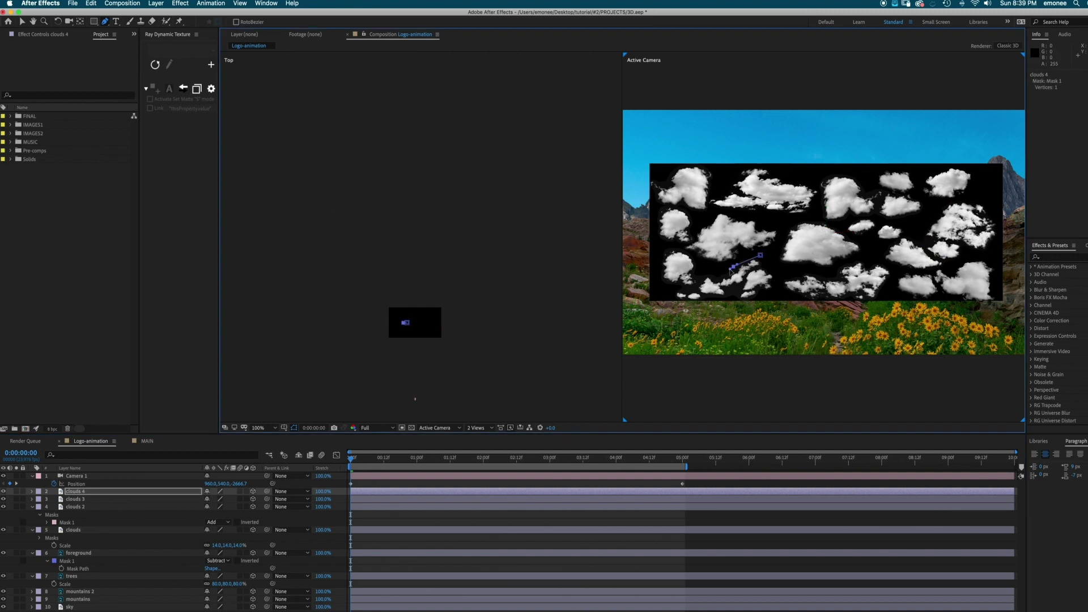
left_click(703, 278)
left_click(693, 288)
left_click(671, 291)
left_click(676, 310)
left_click(769, 307)
left_click(779, 274)
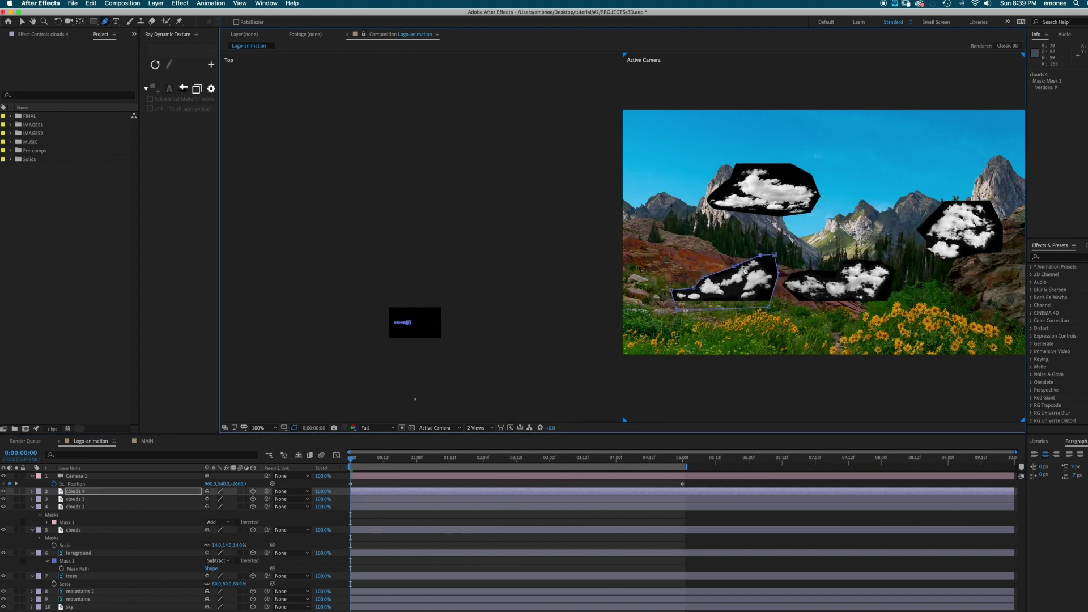
Set the blending mode of all four cloud layers to Screen.
left_click(143, 531, "shift")
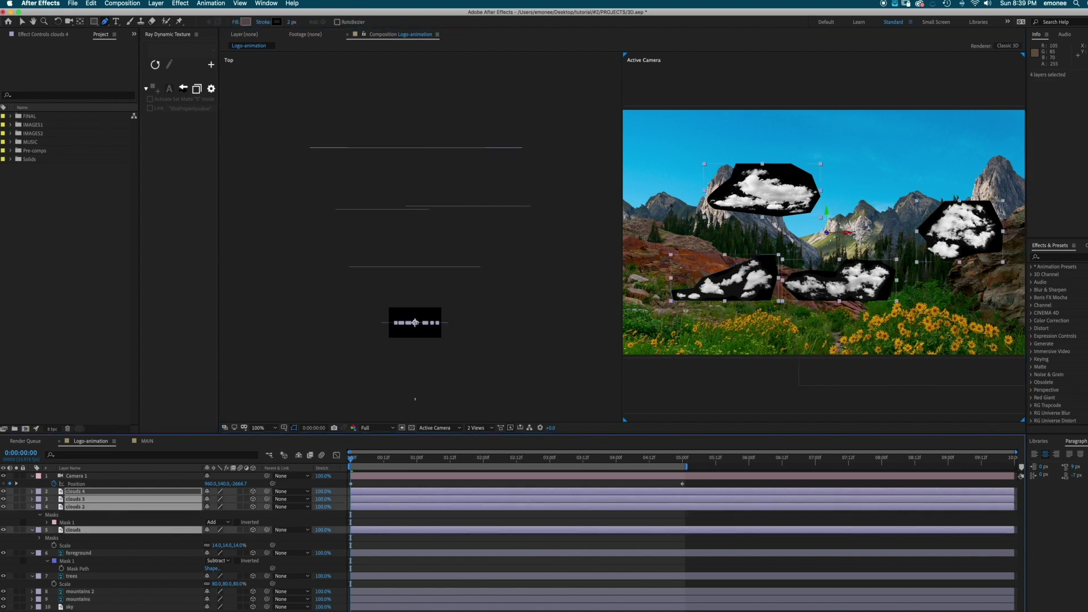
key("F4")
left_click(221, 491)
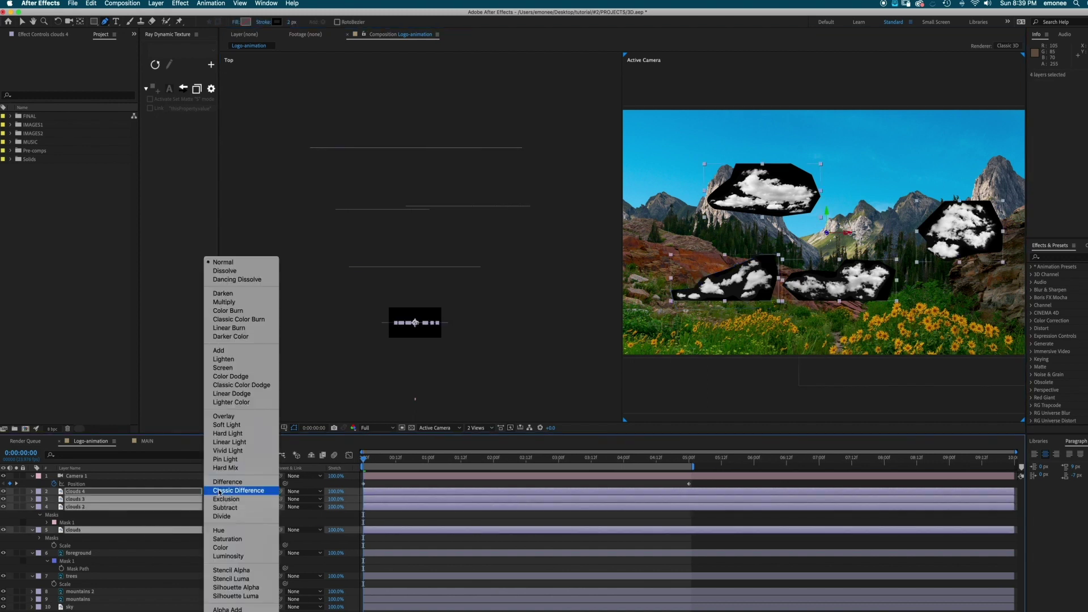
left_click(230, 371)
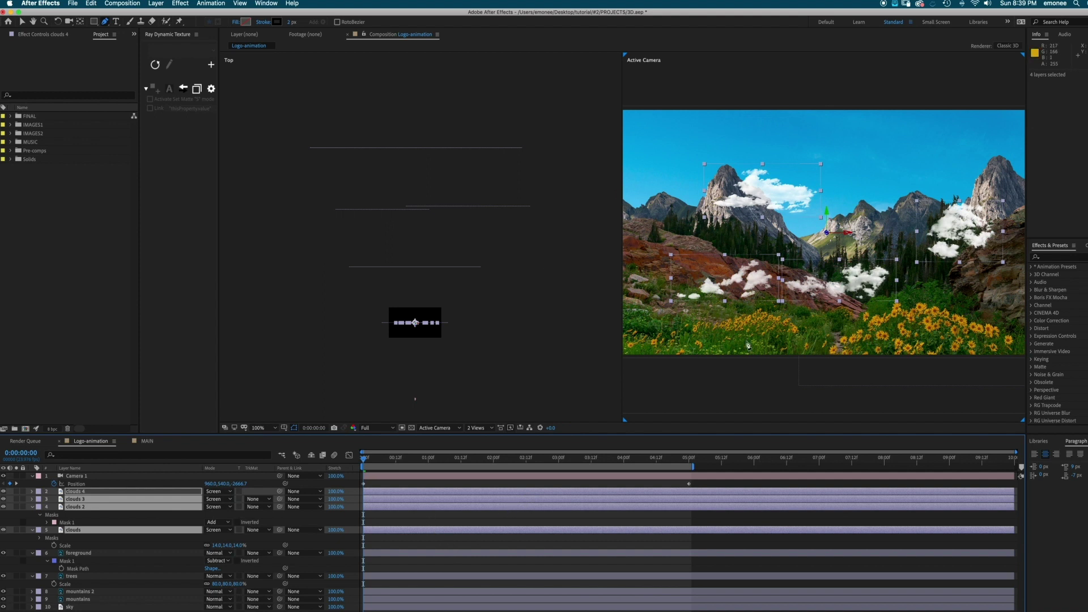
key("v")
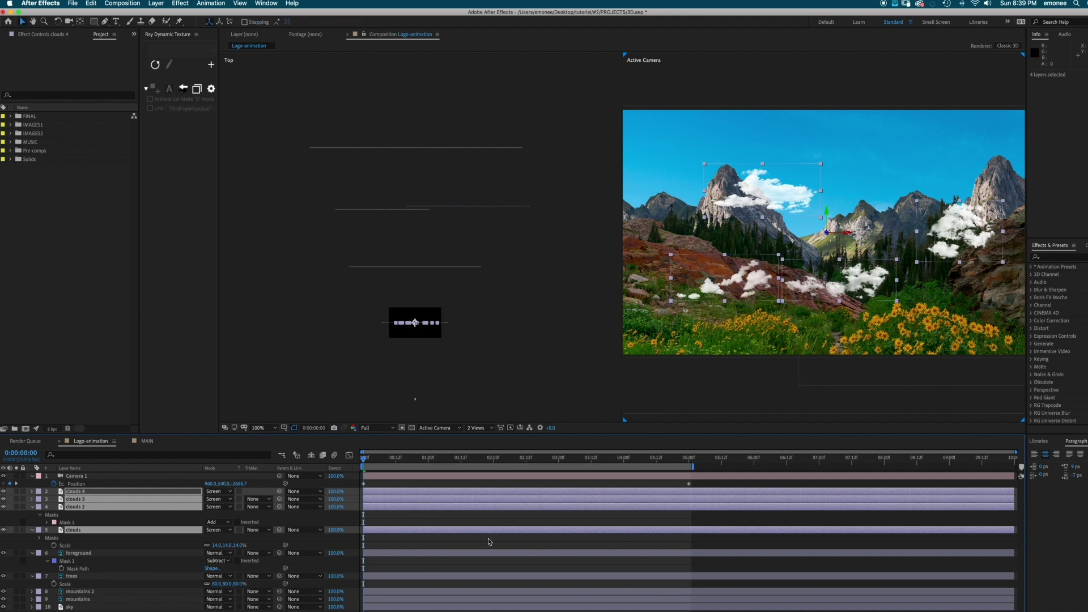
Move the clouds 3 layer far back between the sky and mountains, shift it right to X 1936, and raise it to Y 50.
left_click(450, 515)
left_click(450, 499)
left_click_drag(415, 327, 445, 183)
left_click(748, 278)
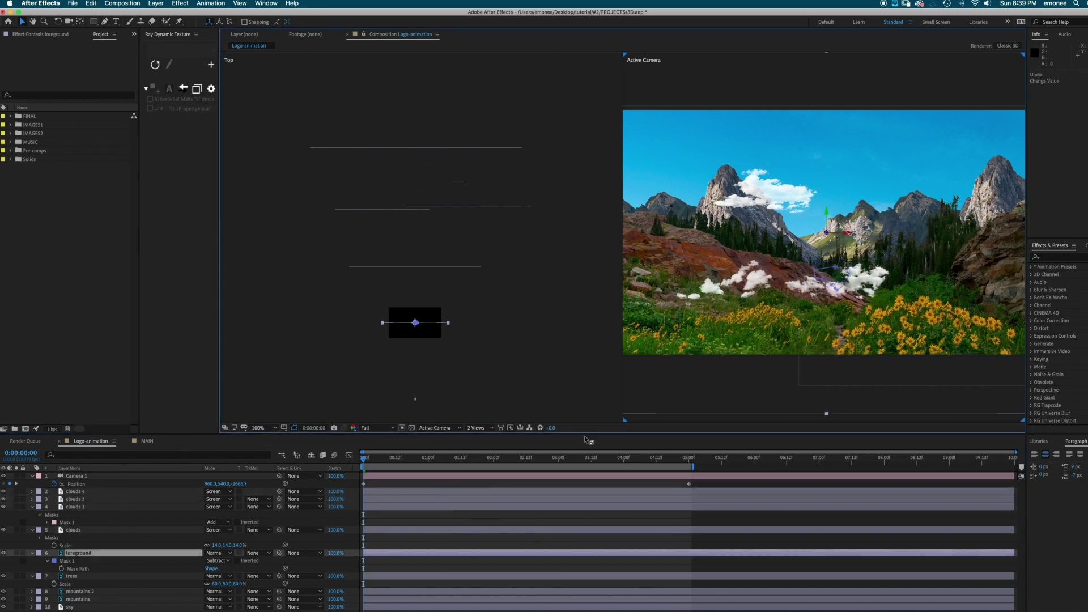
left_click(482, 491)
double_click(459, 182)
left_click(381, 35)
left_click_drag(903, 217, 896, 106)
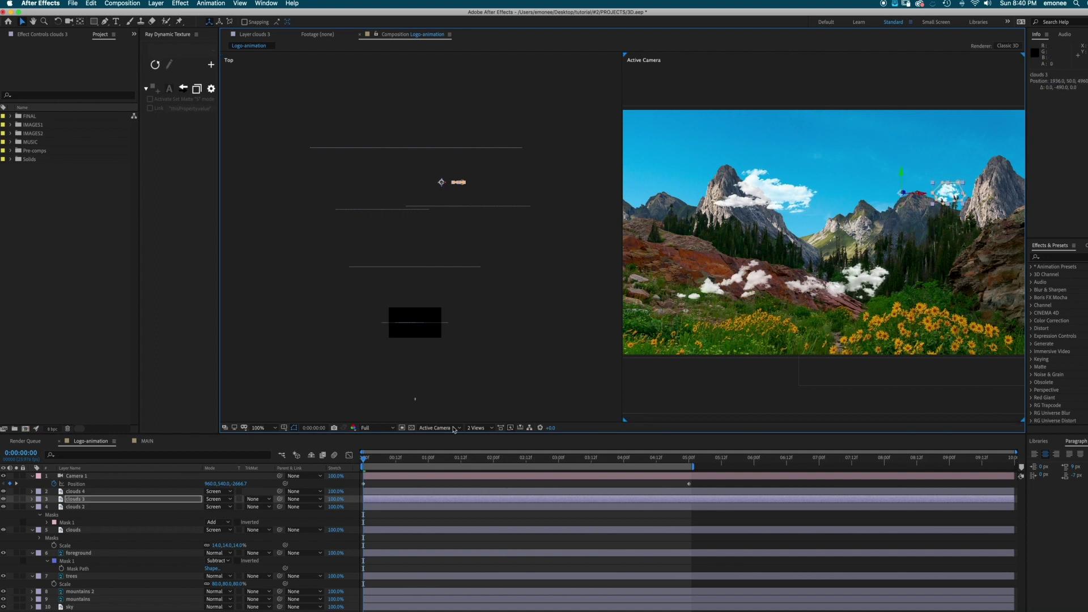
key("s")
left_click_drag(215, 506, 250, 505)
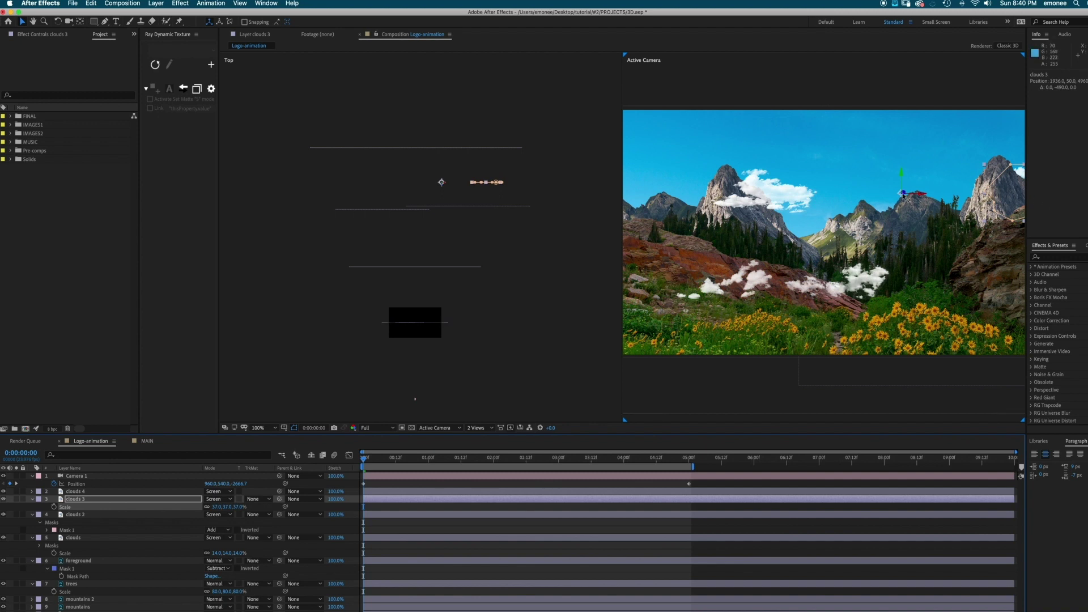
key("super+z")
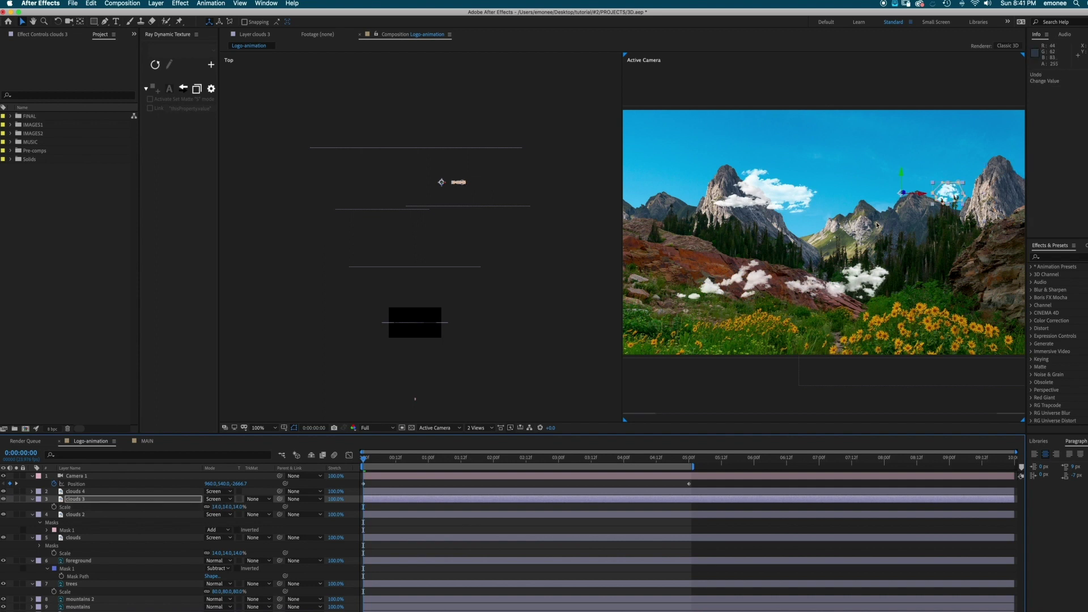
key("r")
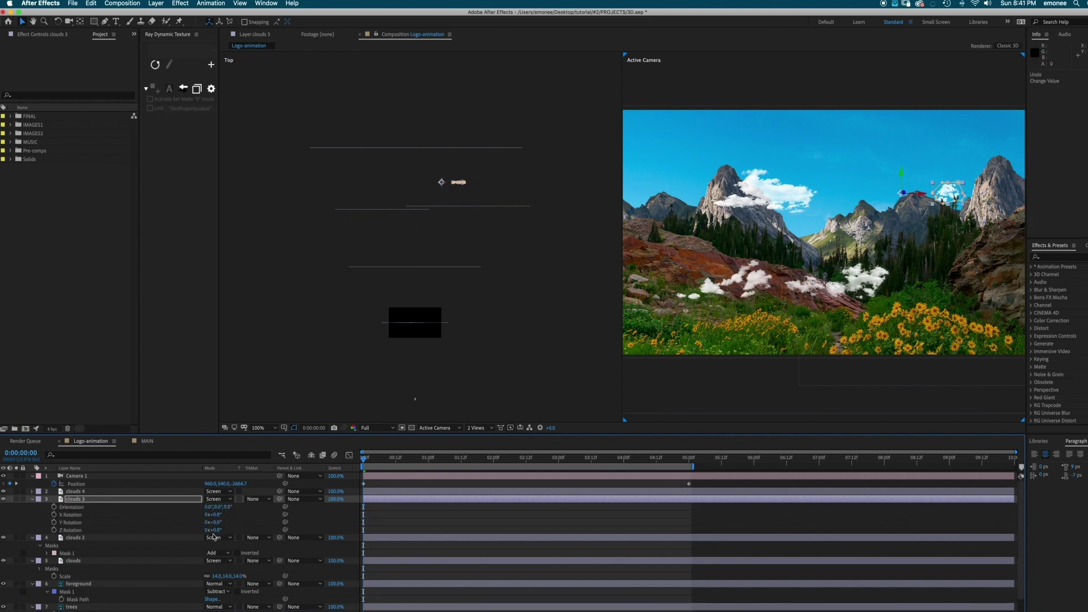
left_click_drag(217, 530, 168, 535)
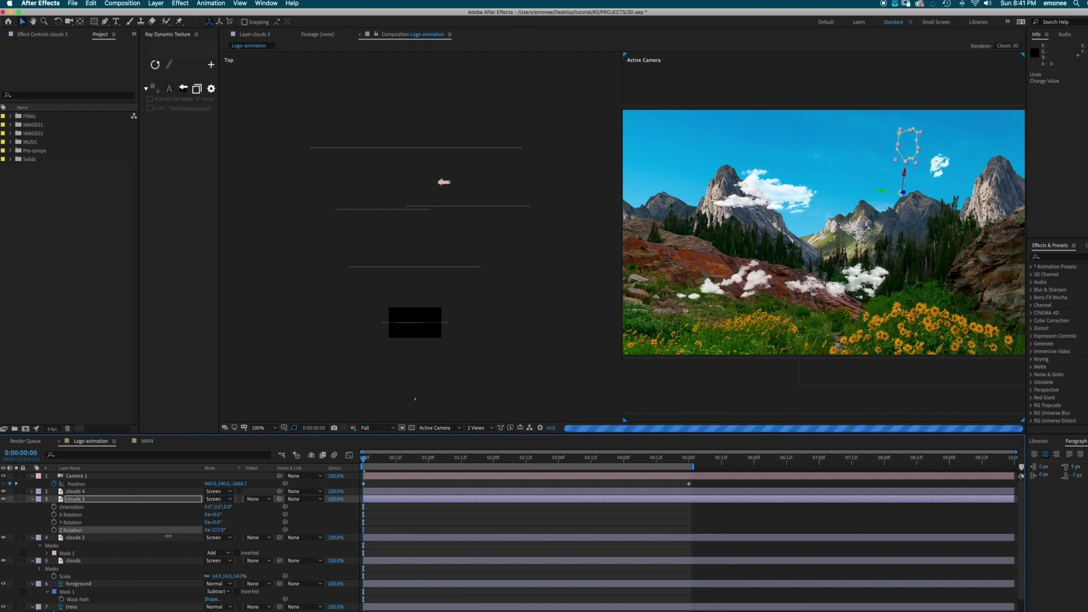
key("super+z")
key("s")
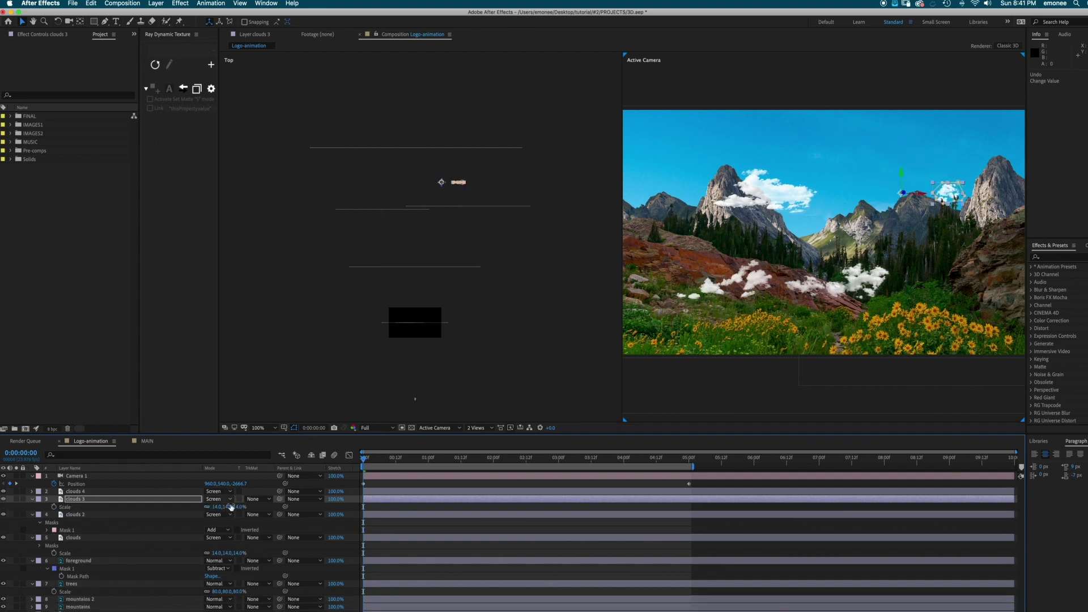
left_click_drag(220, 506, 223, 506)
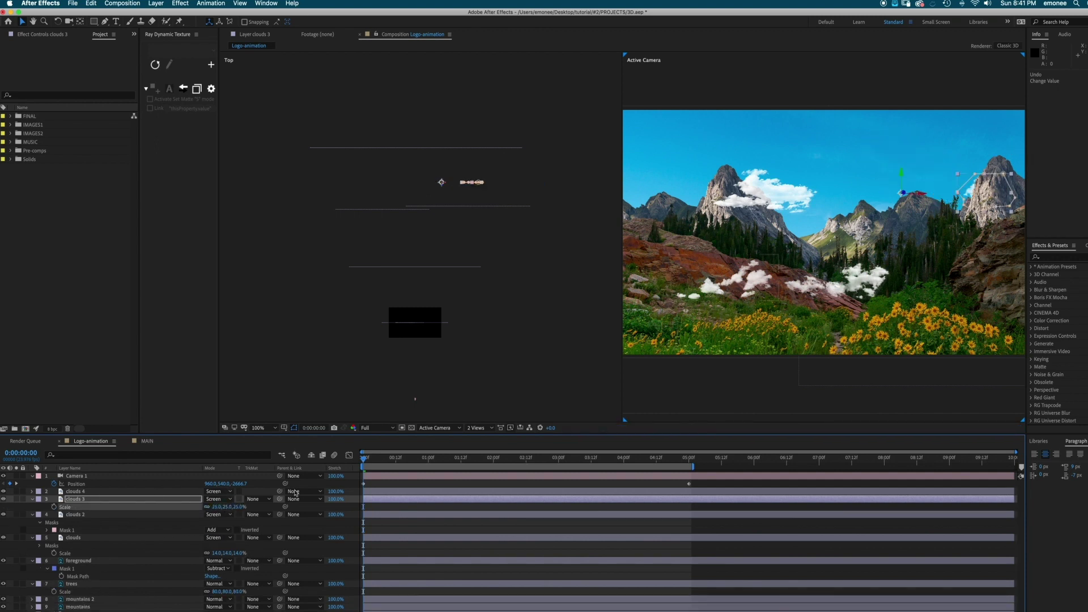
key("super+z")
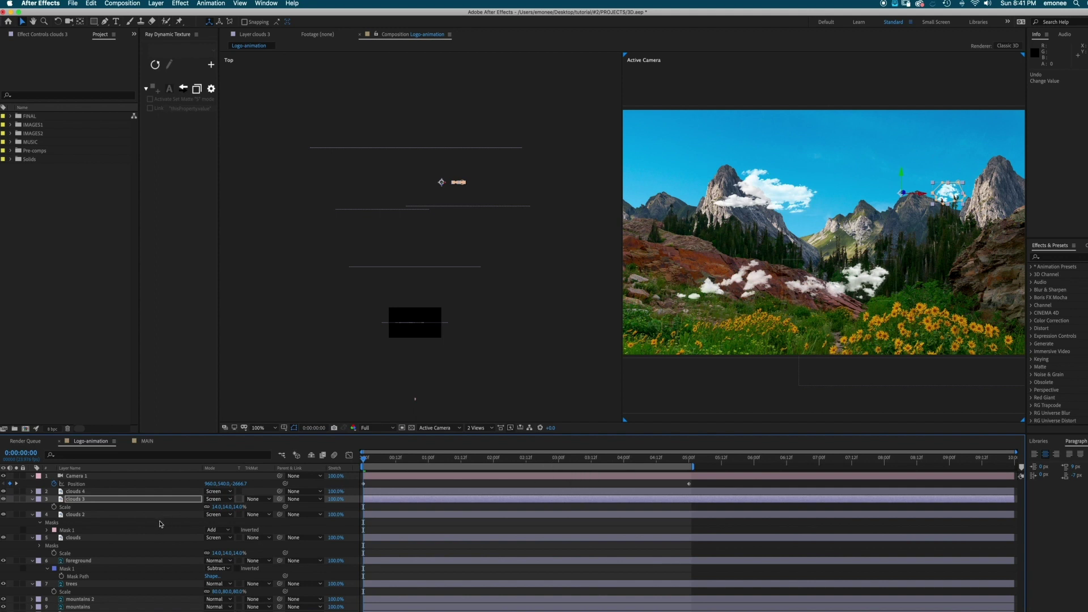
Move the clouds 3 layer's anchor point onto its visible cloud and scale the layer to 36%.
key("y")
left_click_drag(903, 194, 945, 193)
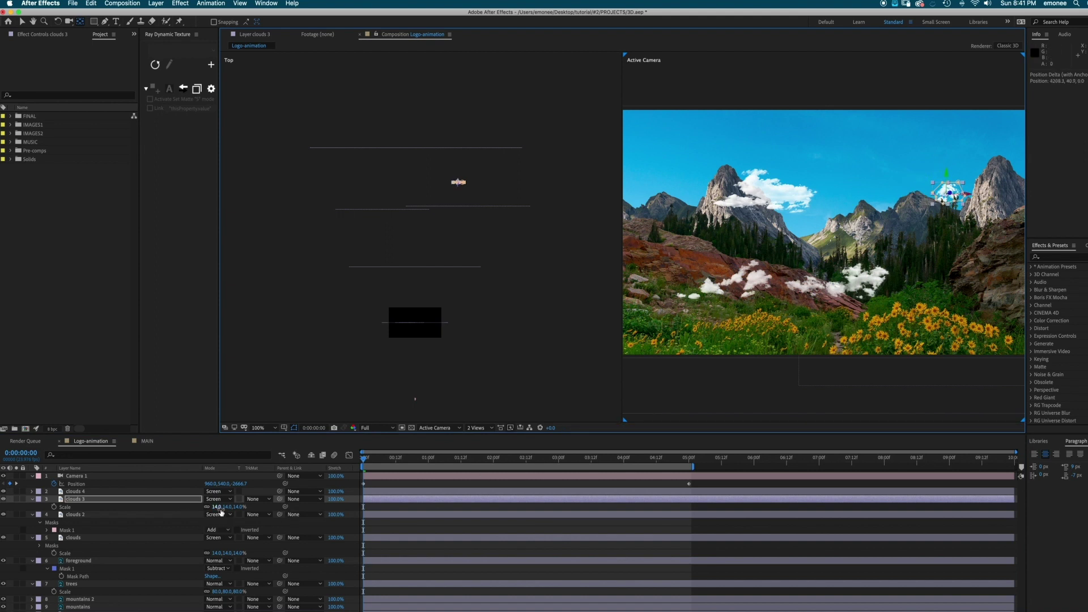
mouse_move(221, 512)
left_mouse_down()
mouse_move(230, 510)
mouse_move(216, 508)
left_mouse_up()
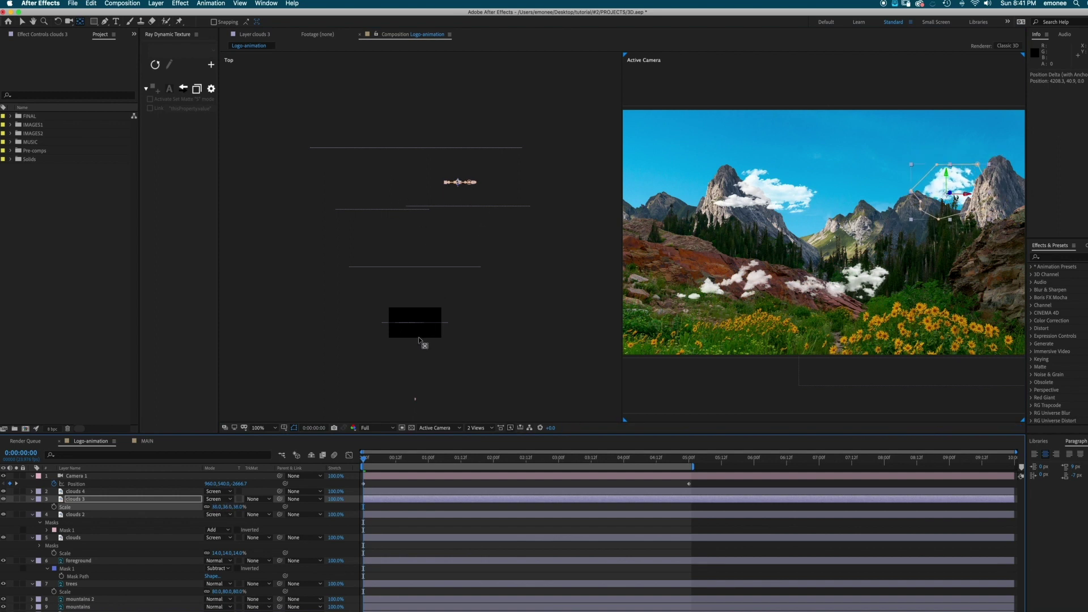
Move the clouds 2 layer back in depth so it sits between the trees and the mountains.
left_click(421, 324)
left_click(828, 236)
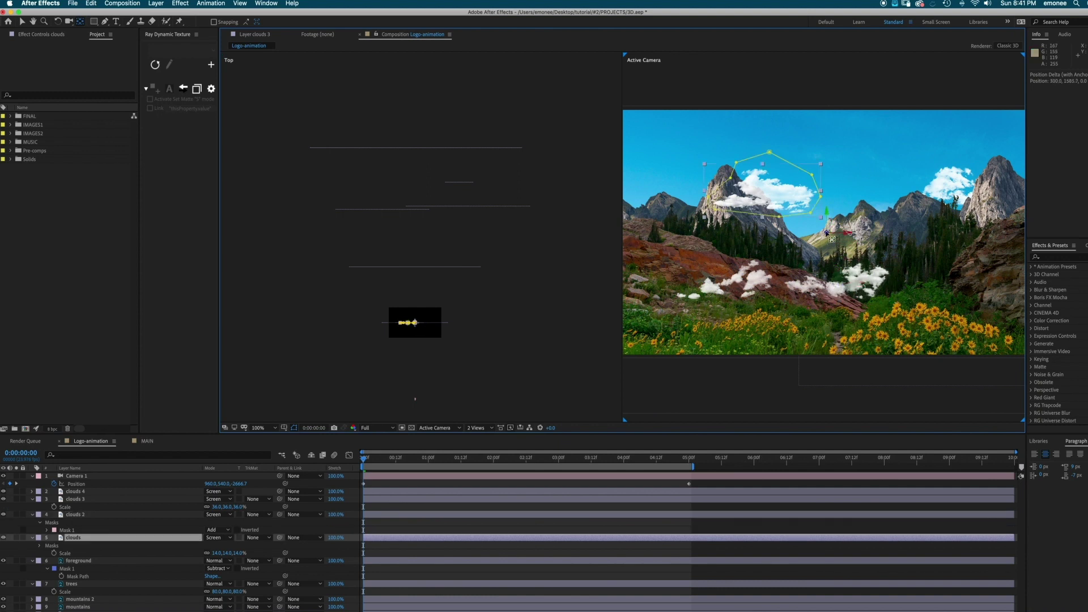
left_click(777, 187)
left_click(762, 271)
left_click(419, 241)
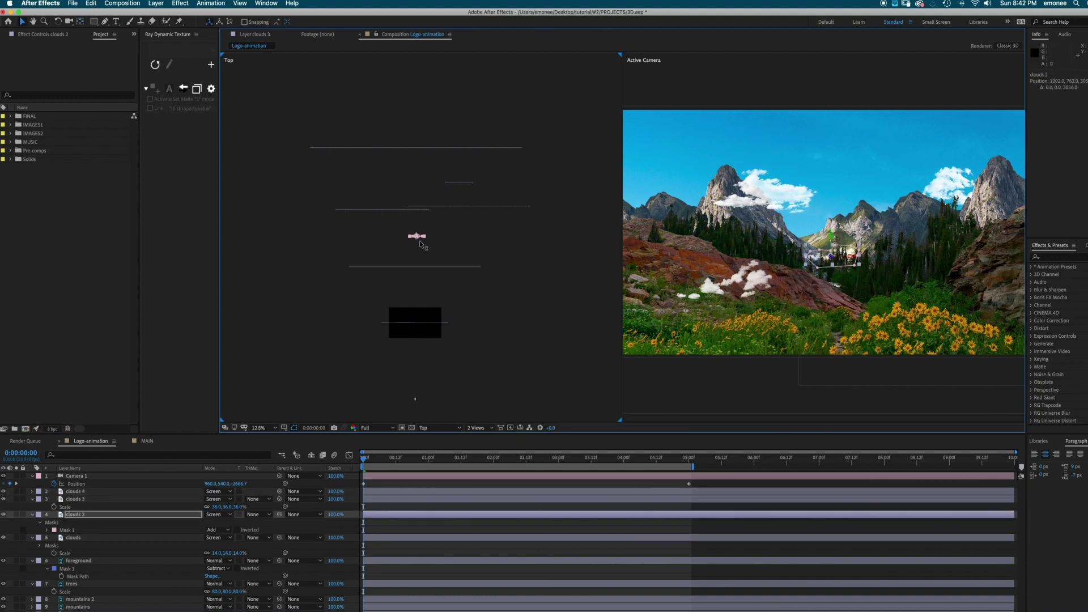
left_click_drag(420, 239, 422, 240)
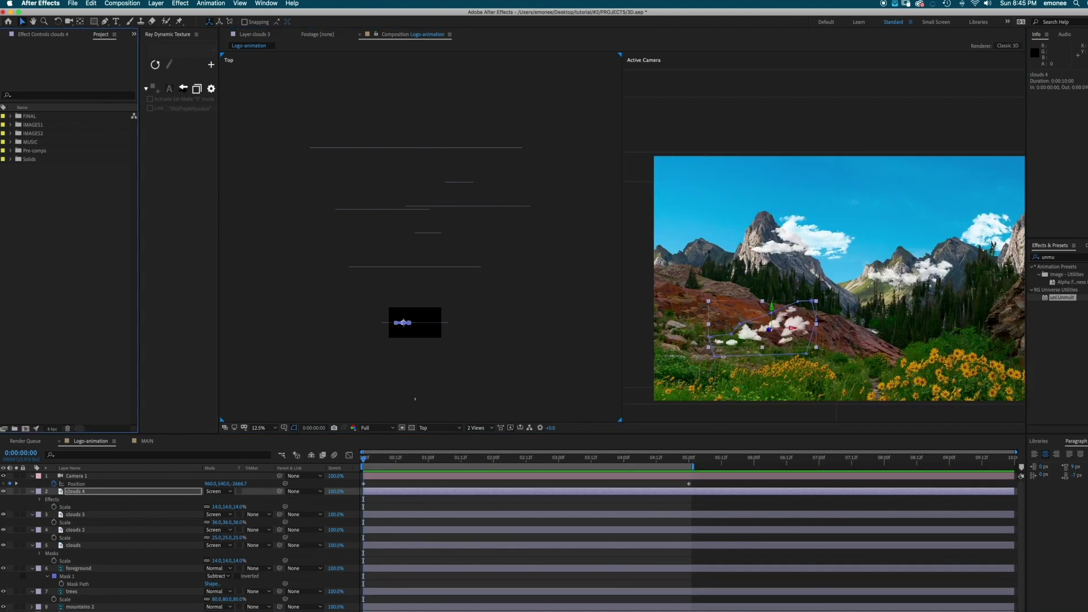
Bring the clouds 4 layer forward in front of the foreground to Z about -661 and raise it over the far-left mountains.
left_click_drag(769, 329, 750, 340)
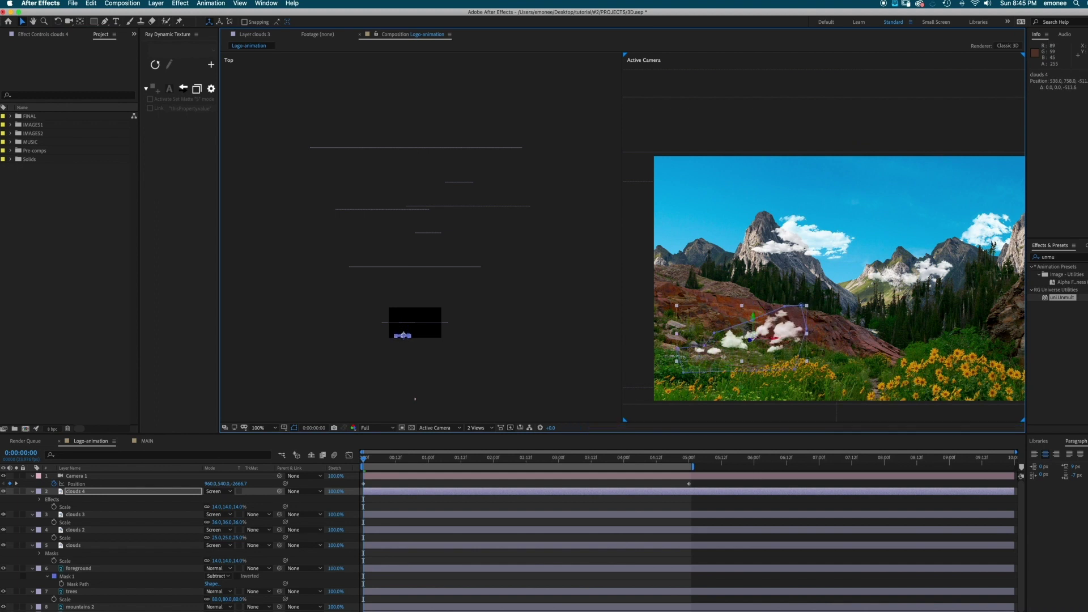
key("shift+Down")
key("shift+Down")
key("shift+Down")
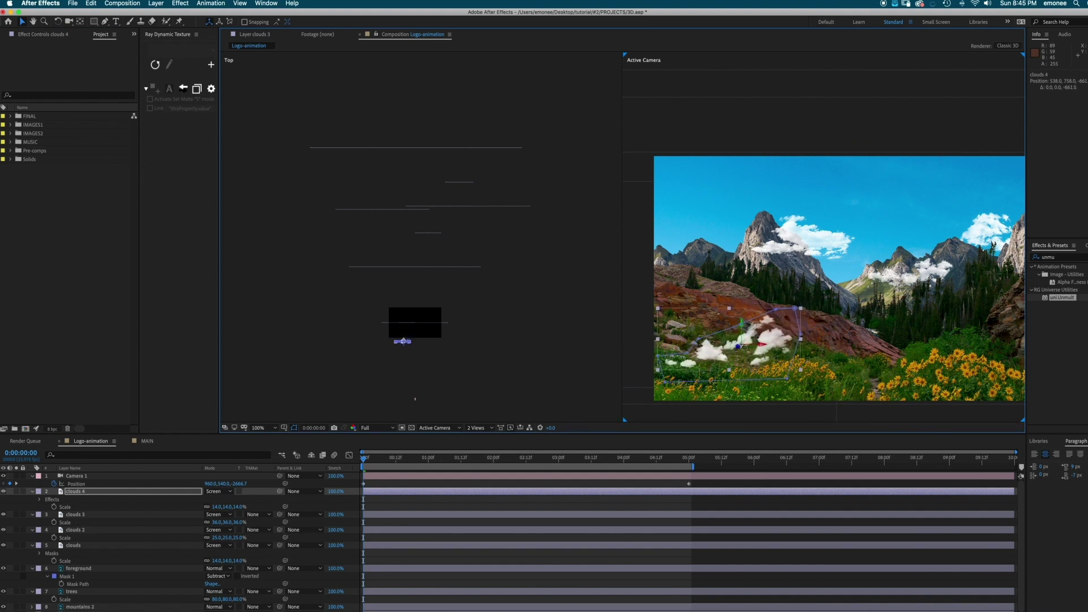
left_click_drag(750, 340, 680, 269)
Push the clouds layer back between the foreground and the trees to Z about 1456, and preview the animation.
left_click_drag(408, 322, 407, 309)
key("shift+Up")
key("shift+Up")
key("shift+Up")
key("shift+Up")
key("shift+Up")
key("shift+Up")
key("shift+Up")
key("shift+Up")
key("shift+Up")
key("shift+Up")
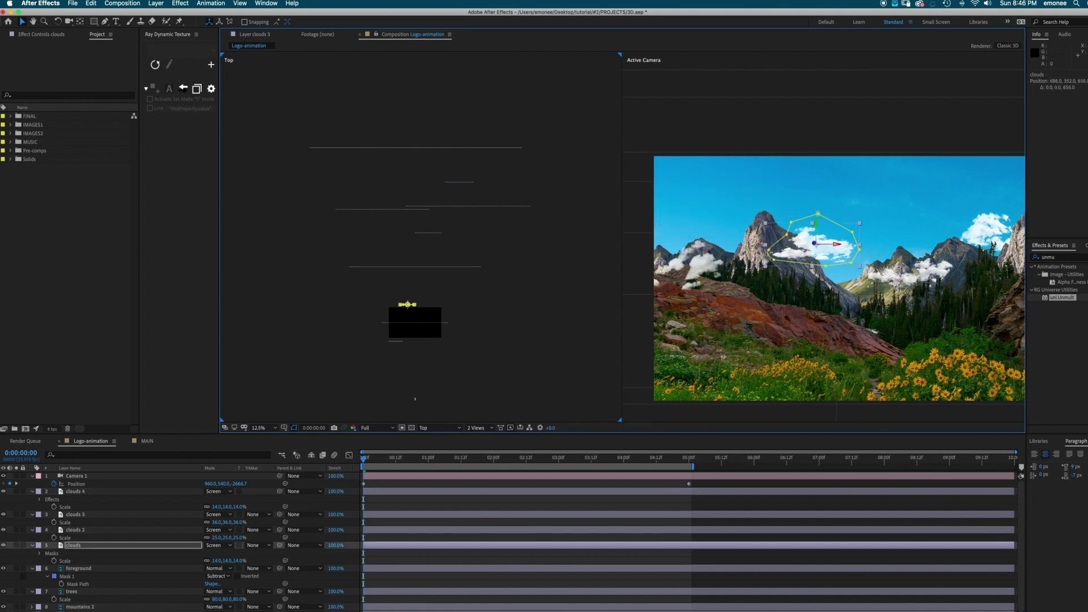
key("shift+Up")
key("shift+Up")
key("shift+Up")
key("shift+Up")
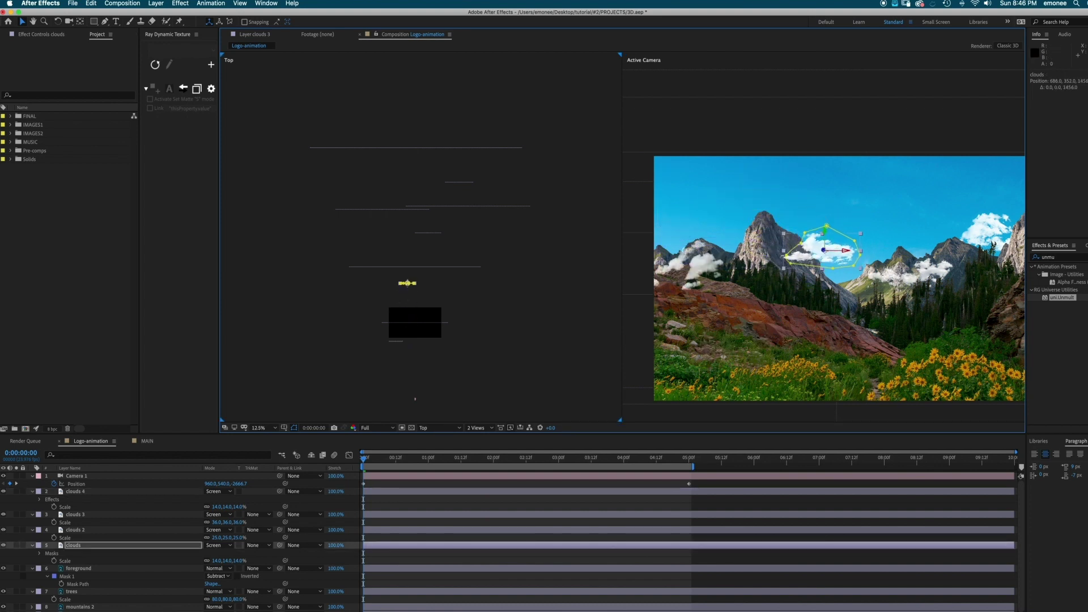
key("space")
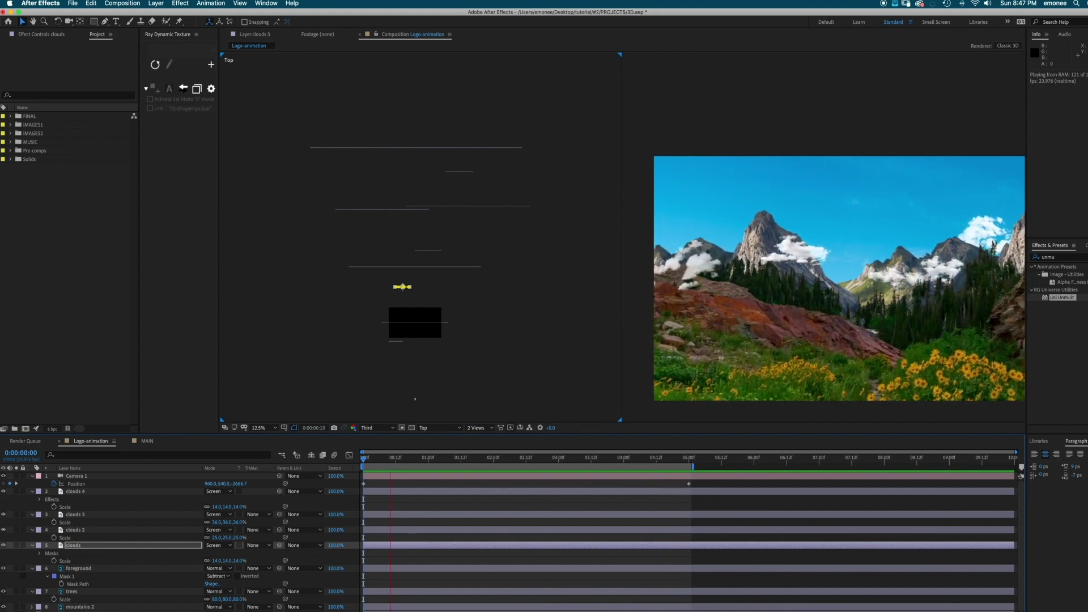
key("space")
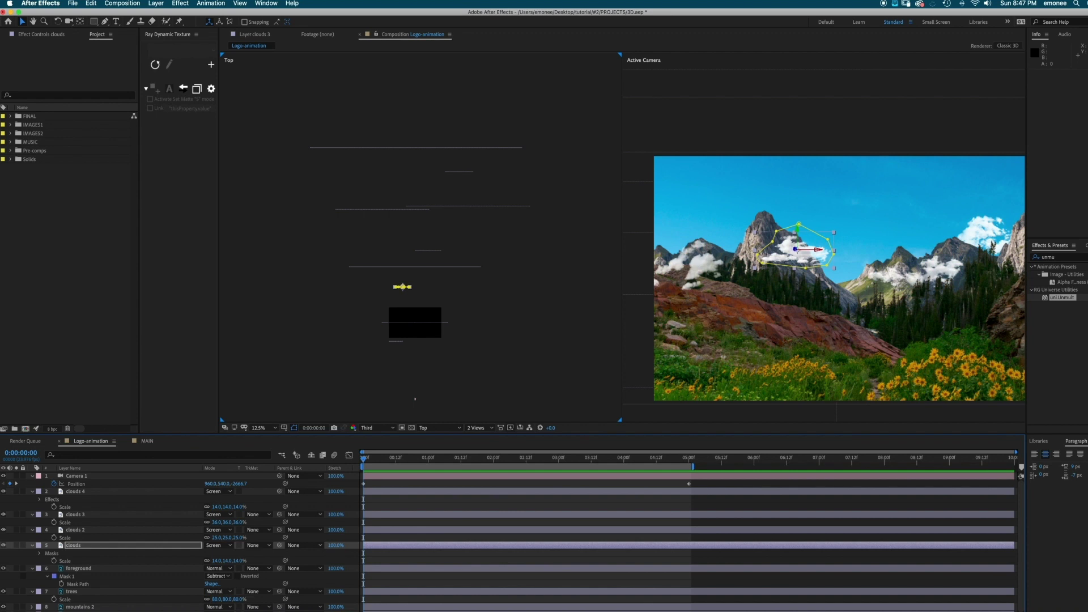
Apply Easy Ease to both Camera 1 position keyframes and preview the eased camera push.
left_click_drag(708, 481, 349, 495)
right_click(364, 484)
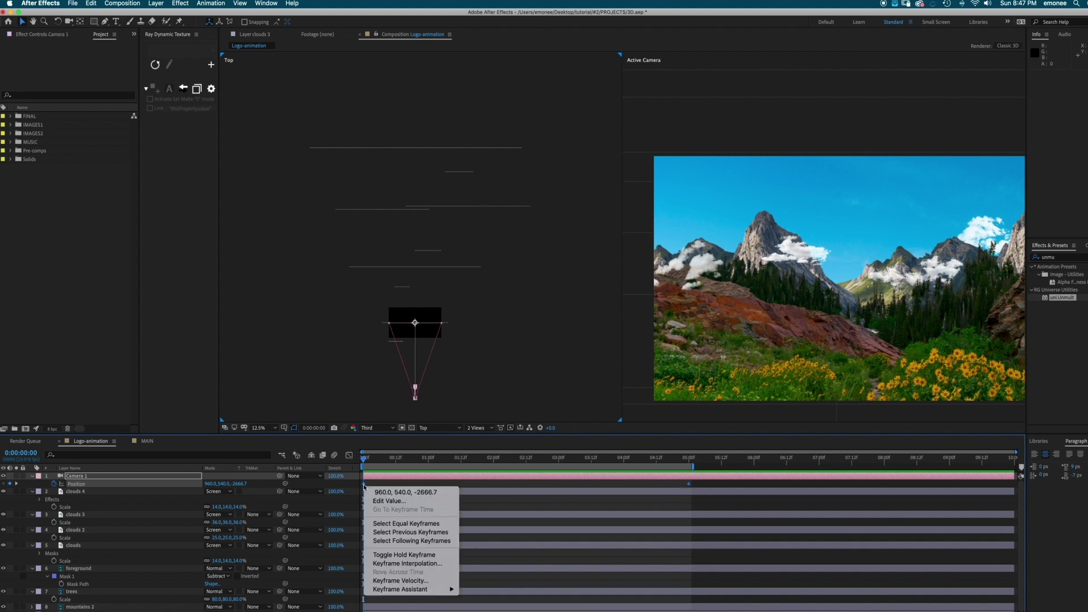
mouse_move(428, 594)
left_click(482, 566)
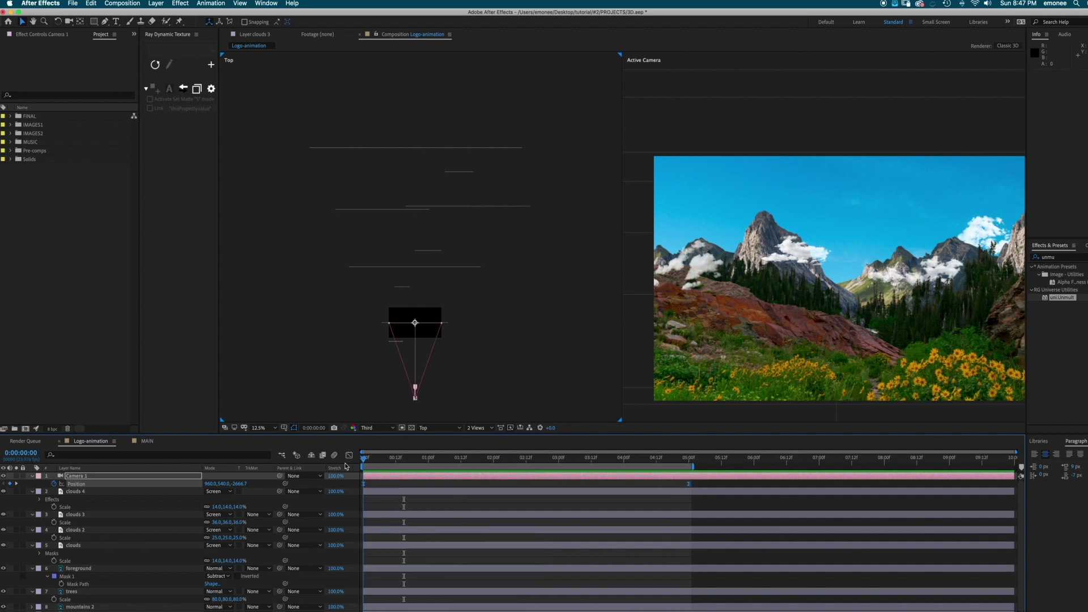
key("space")
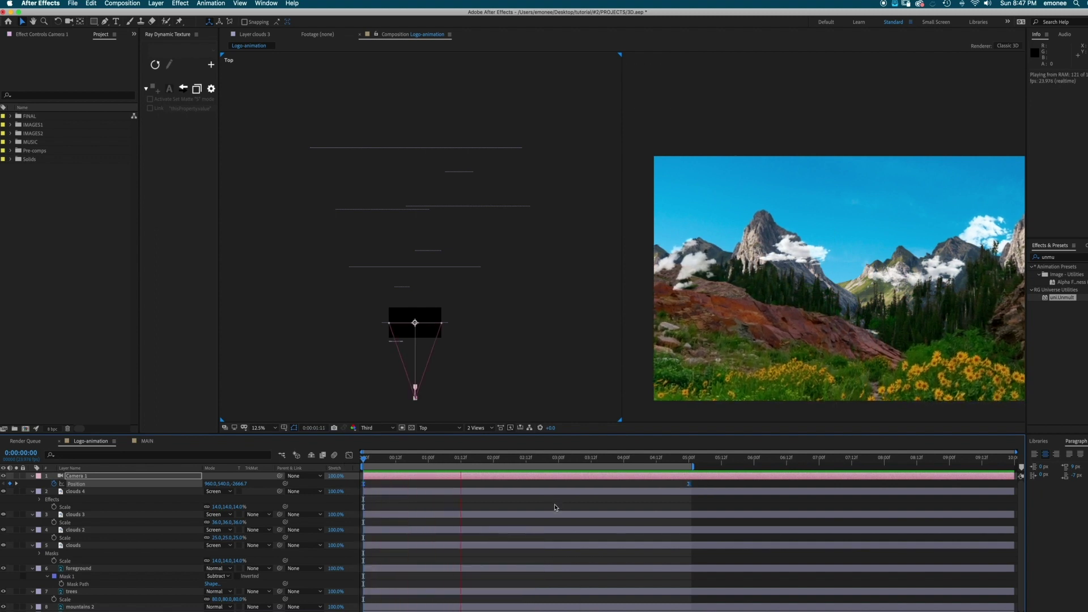
key("space")
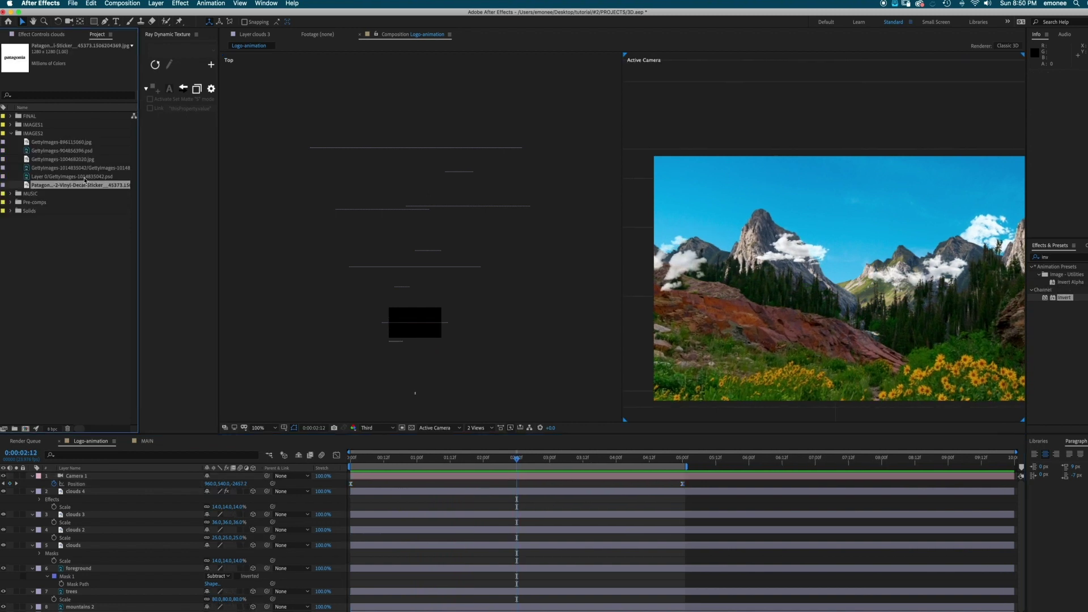
Add the Patagonia vinyl decal logo image above all layers and apply the Luma Key effect to it.
left_click_drag(93, 187, 75, 483)
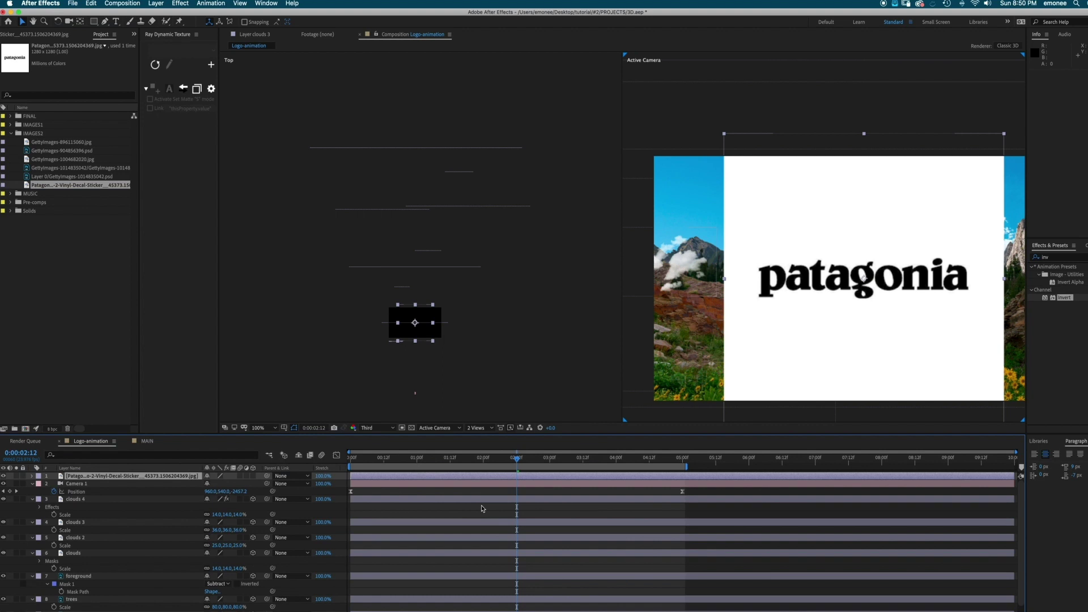
left_click(1061, 259)
type("luma")
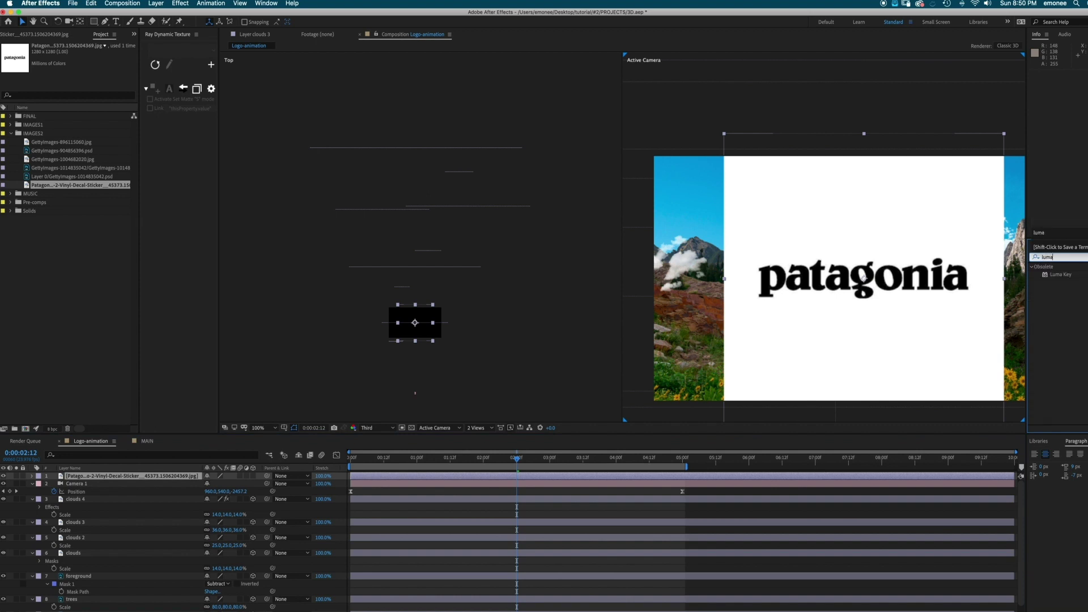
left_click(1056, 310)
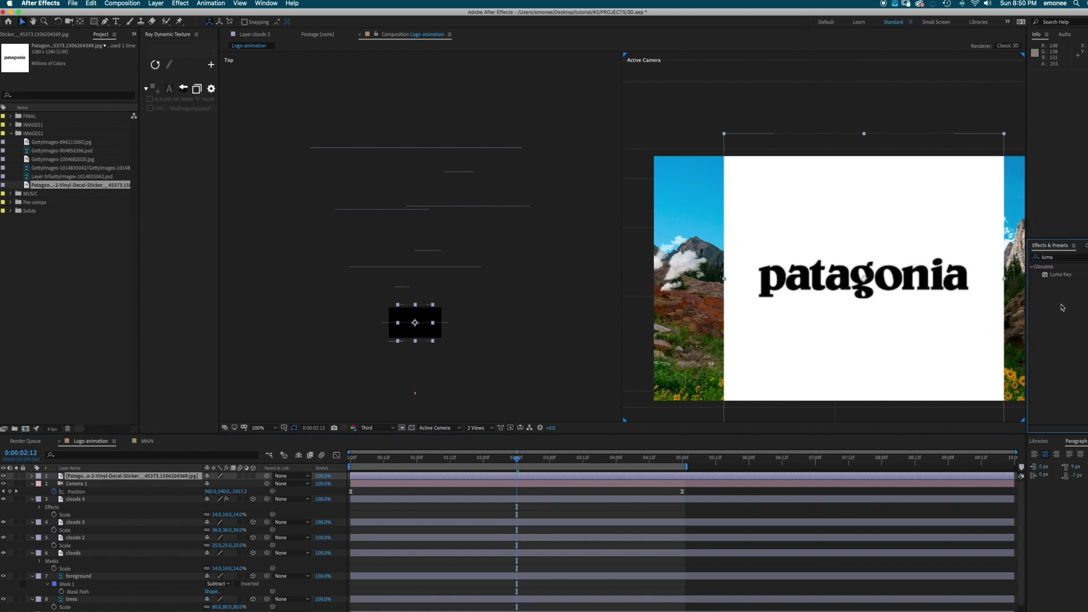
left_click(258, 3)
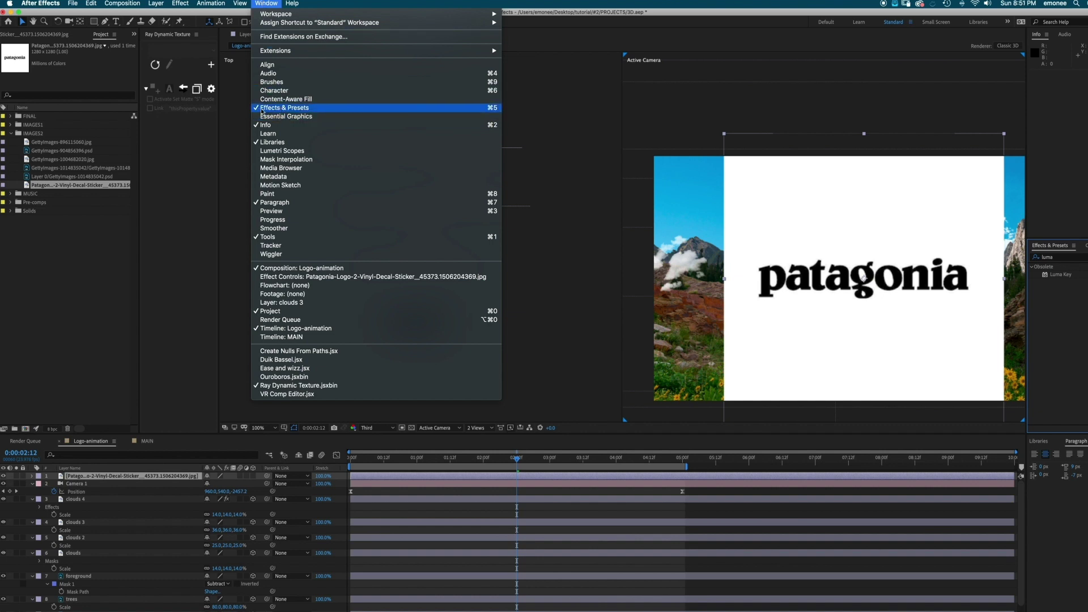
left_click(1043, 304)
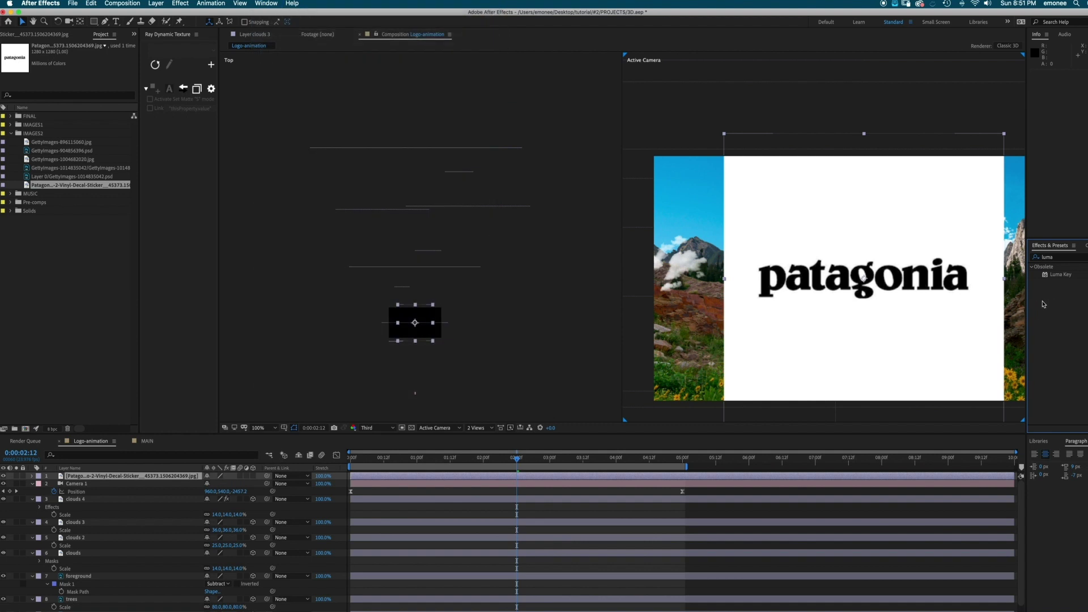
left_click_drag(1062, 279, 832, 301)
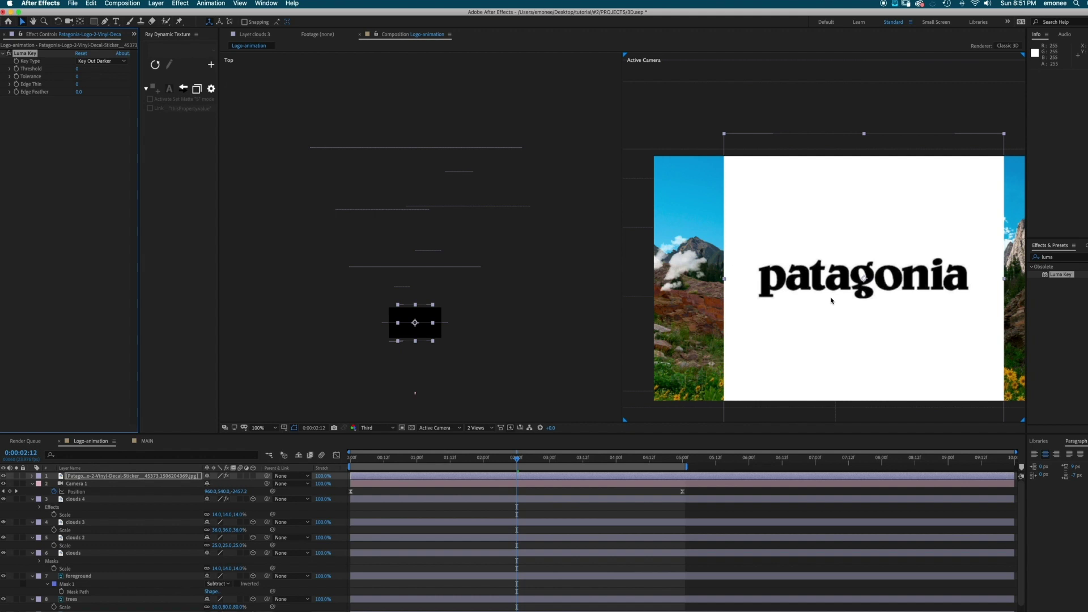
Remove the logo's white background using Key Out Brighter with a raised Threshold and Tolerance 177, and set the preview resolution to Full.
left_click(109, 62)
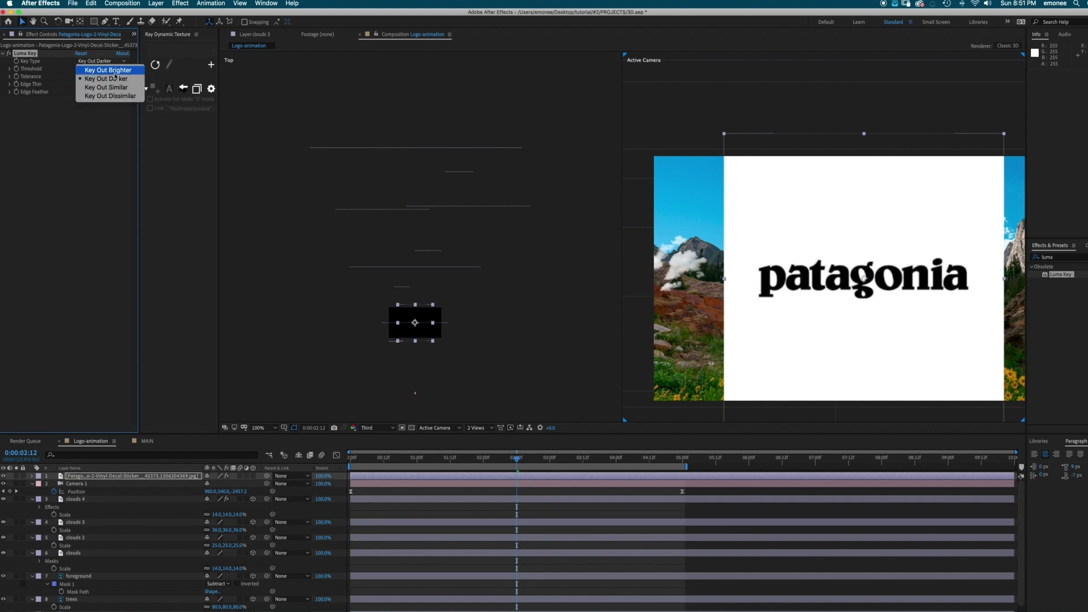
left_click(110, 71)
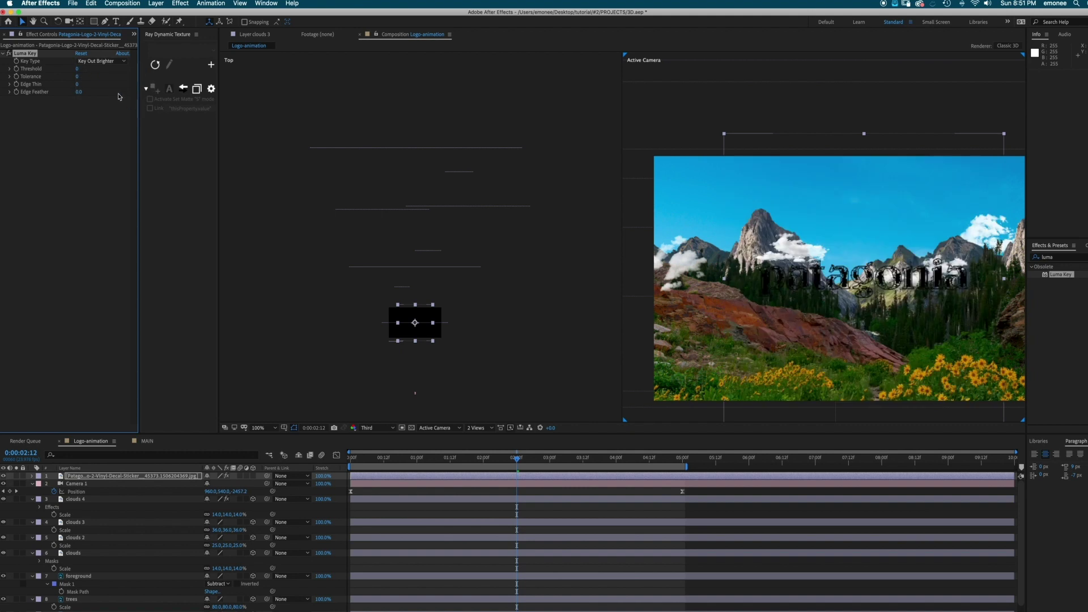
left_click_drag(78, 70, 88, 70)
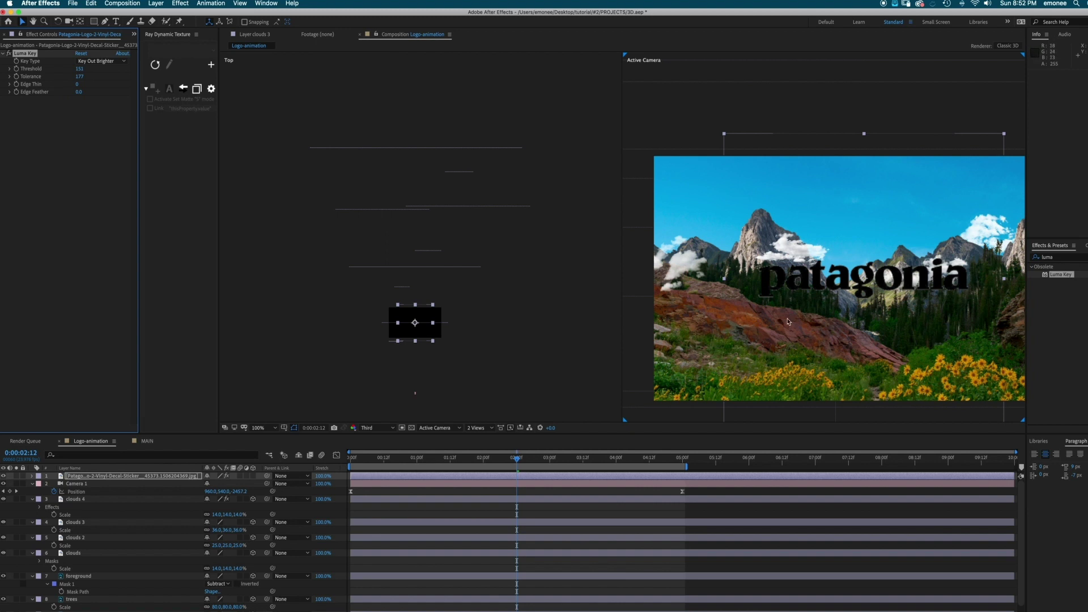
left_click(383, 429)
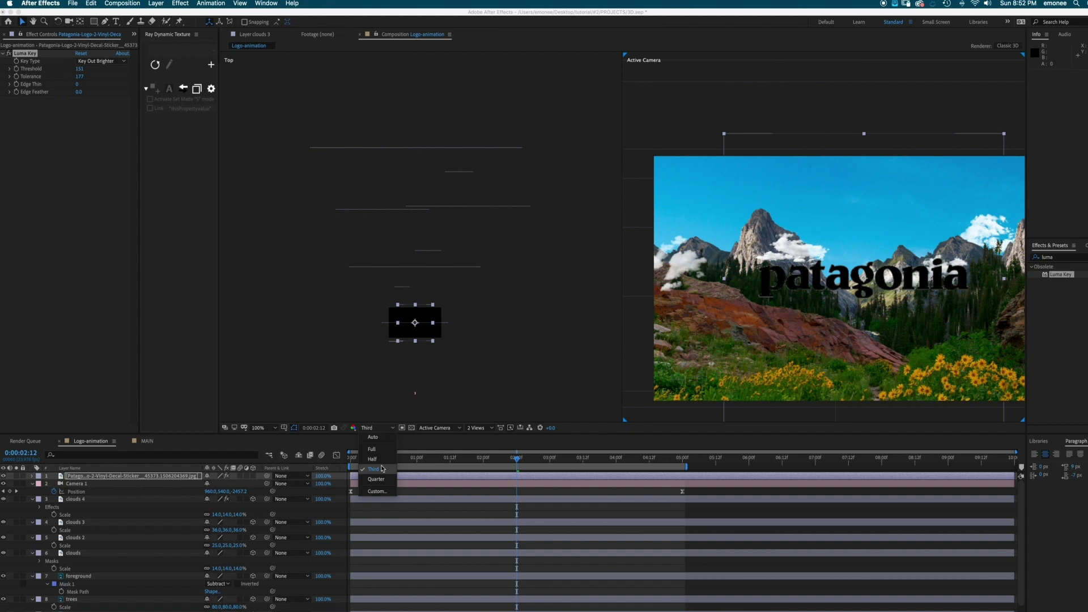
left_click(383, 451)
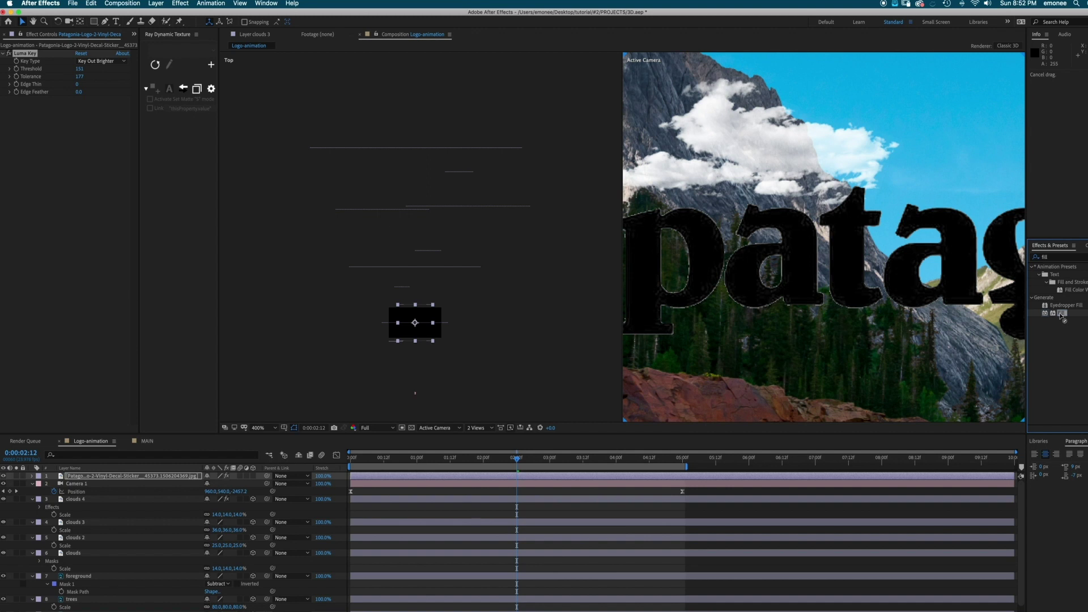
Apply the Fill effect to the keyed logo and set its color to white, FFFFFF.
left_click_drag(526, 474, 526, 477)
left_click_drag(786, 284, 794, 284)
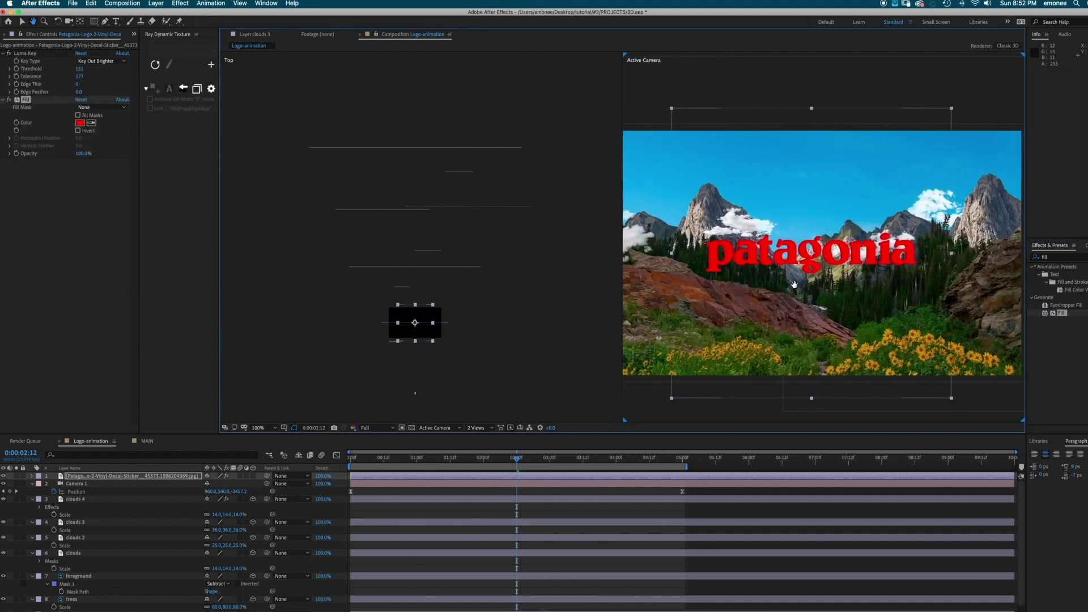
left_click(80, 123)
left_click_drag(676, 347, 576, 276)
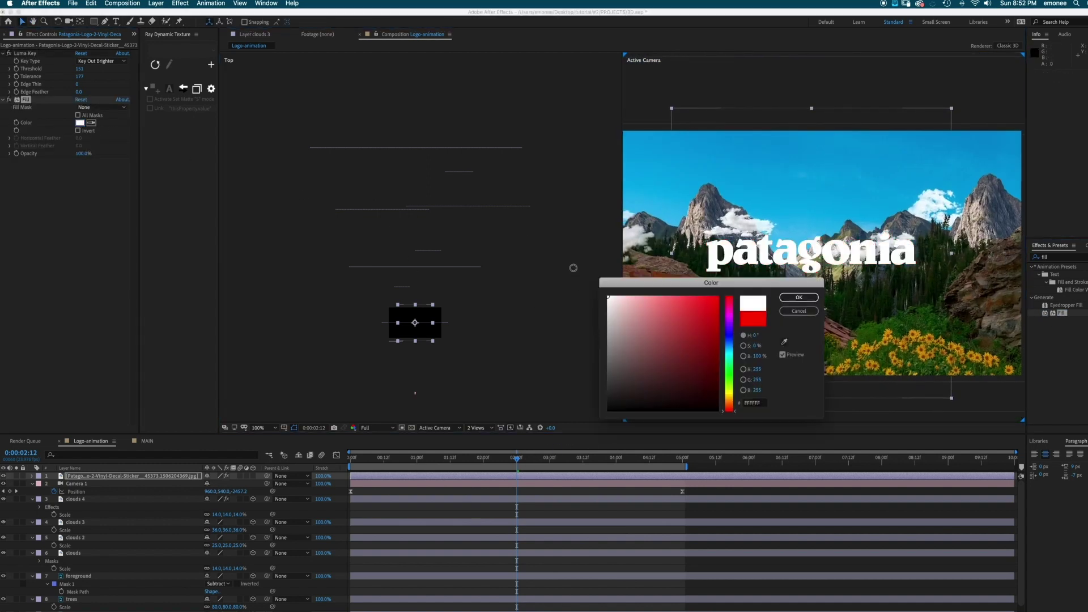
left_click(799, 298)
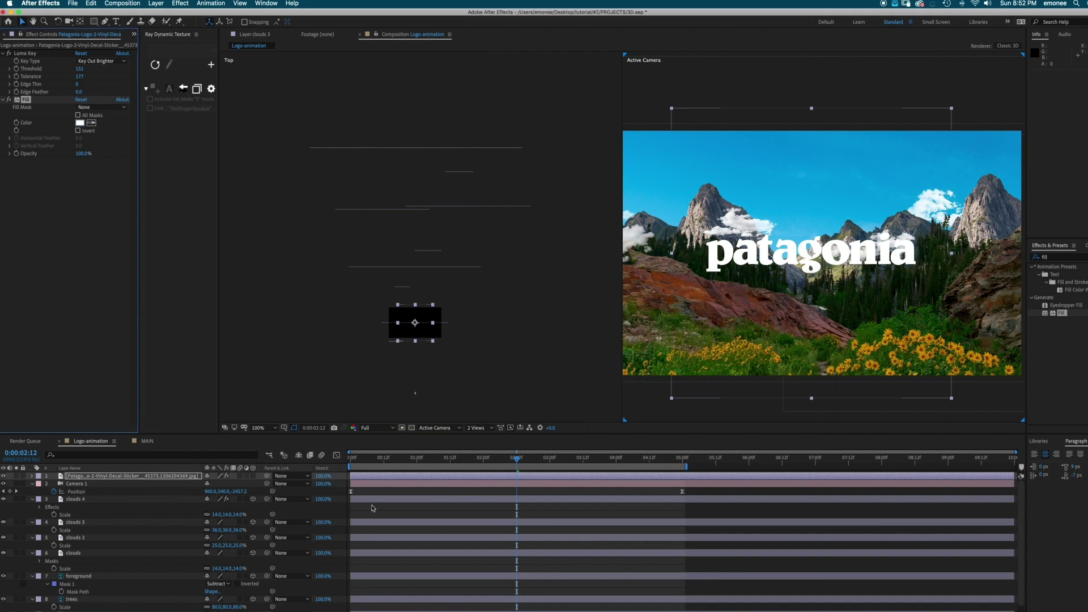
Make the logo a 3D layer and move it slightly toward the camera to Z -272.
left_click(253, 476)
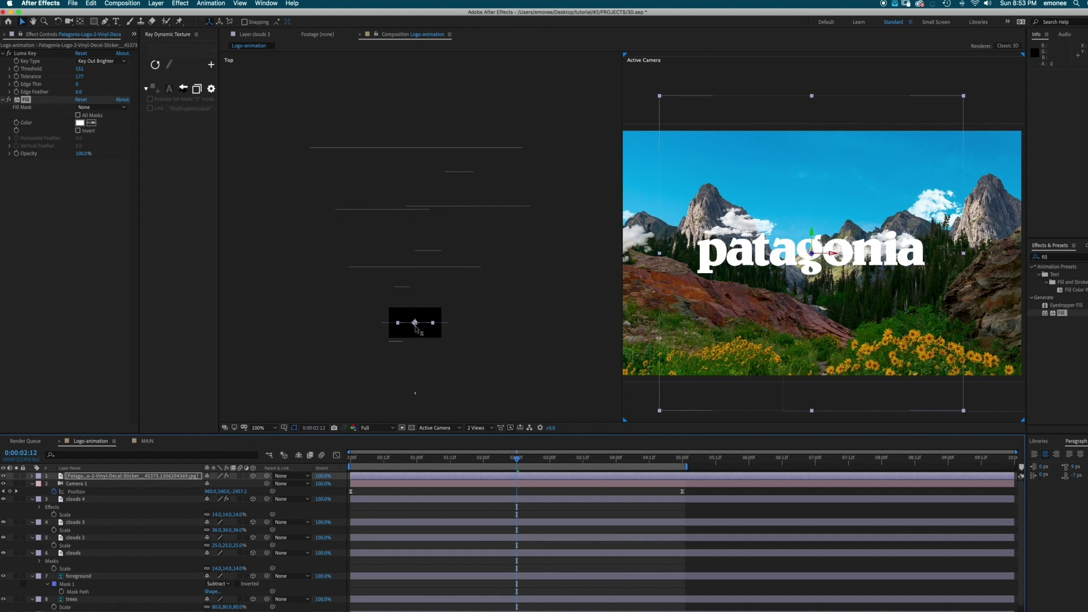
left_click_drag(415, 328, 415, 332)
Scale the logo to 51% and raise it into the sky above the mountains, previewing the animation from the start.
key("s")
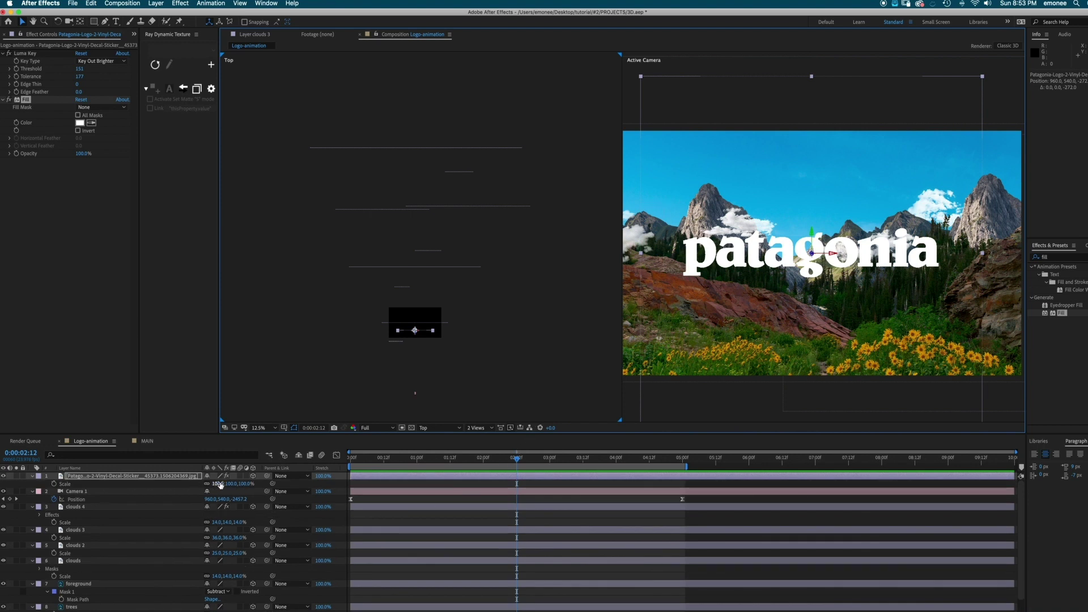
left_click_drag(220, 485, 199, 486)
left_click(812, 238)
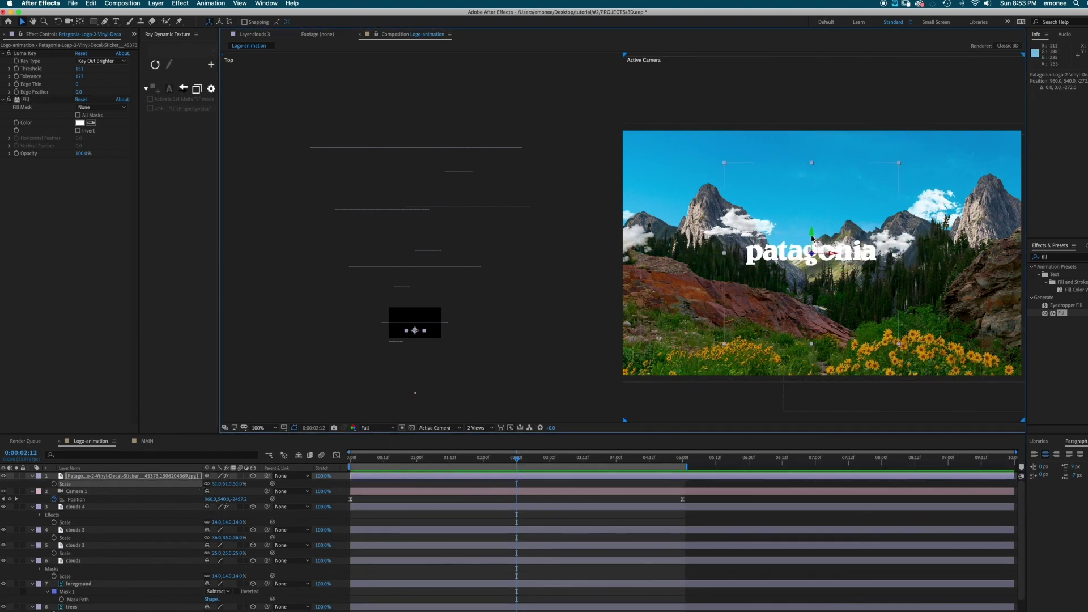
left_click_drag(813, 238, 812, 175)
key("Home")
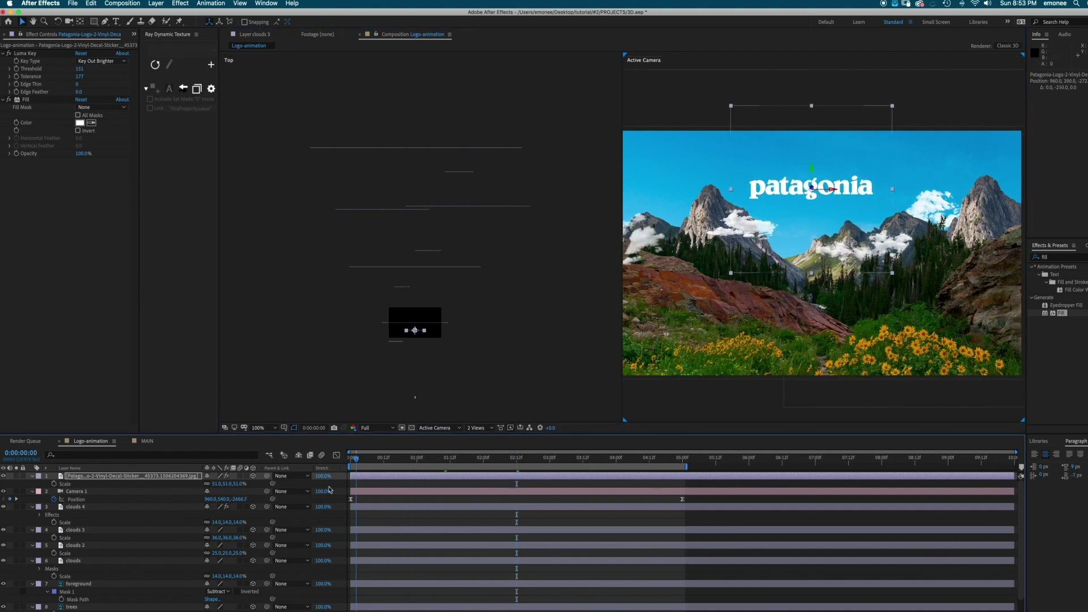
key("space")
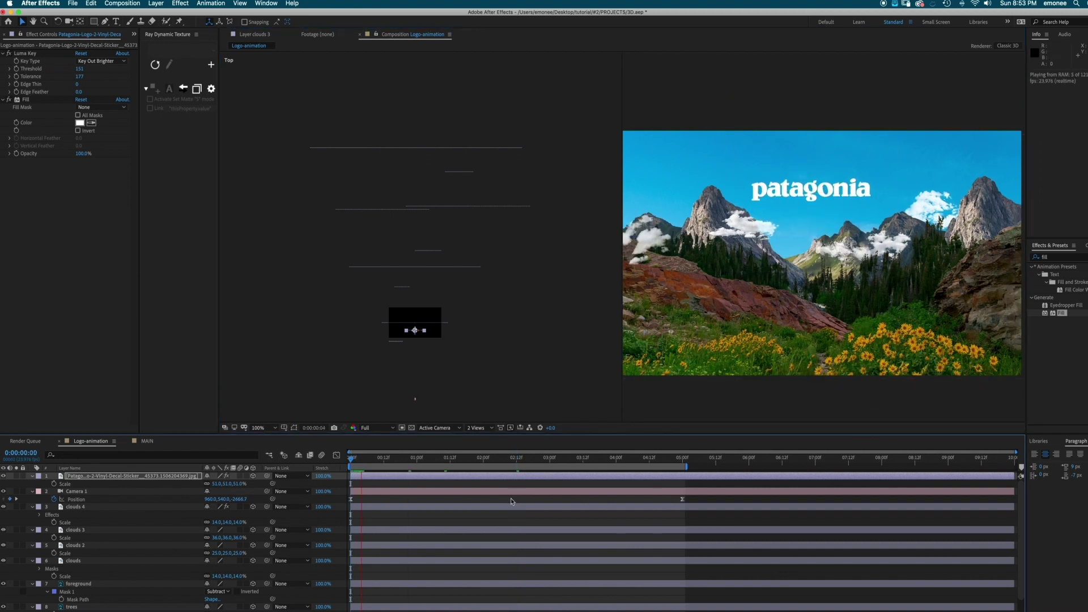